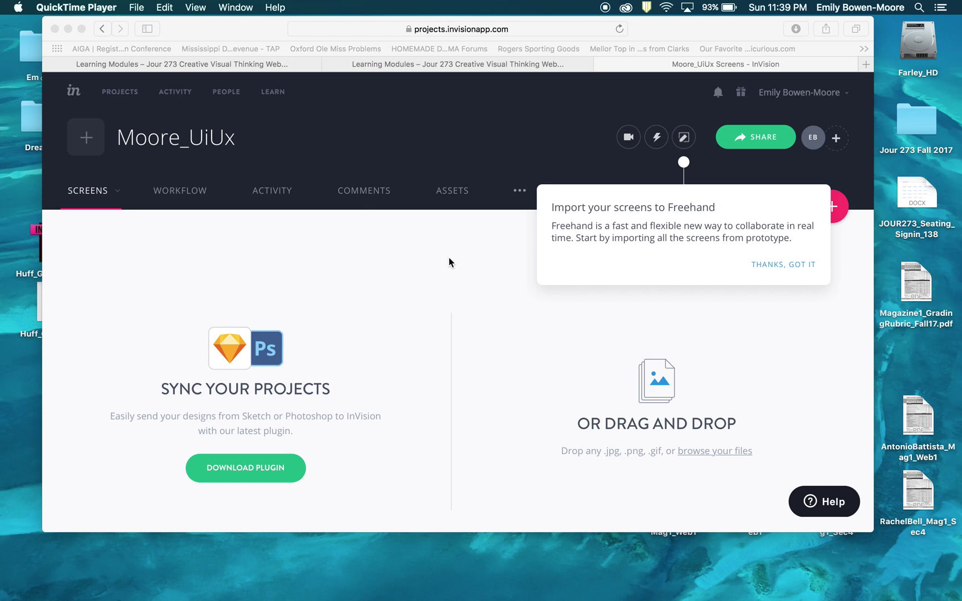
Step: Bring the Safari window showing the empty Moore_UiUx Screens page to the front
left_click(249, 28)
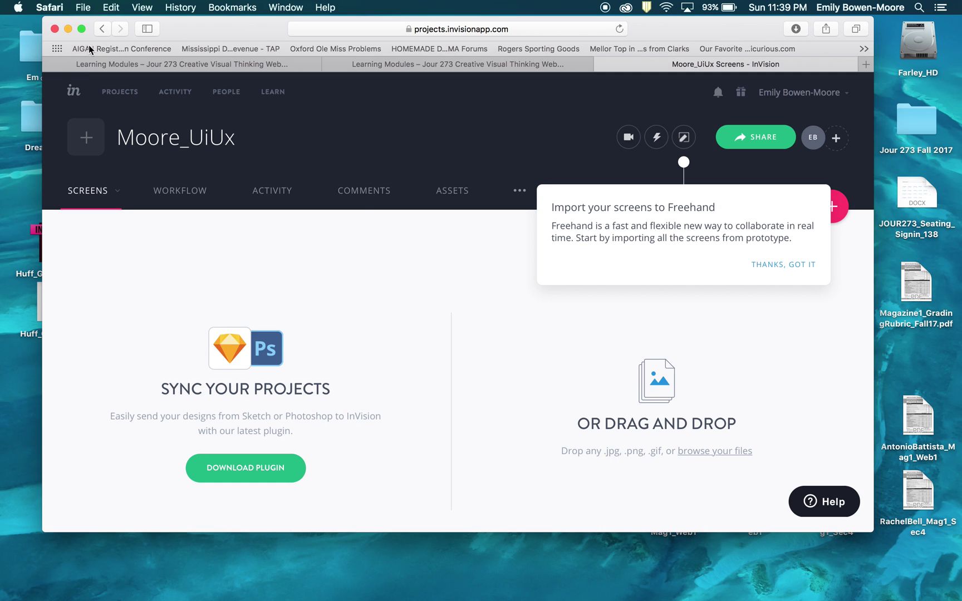
left_click(66, 28)
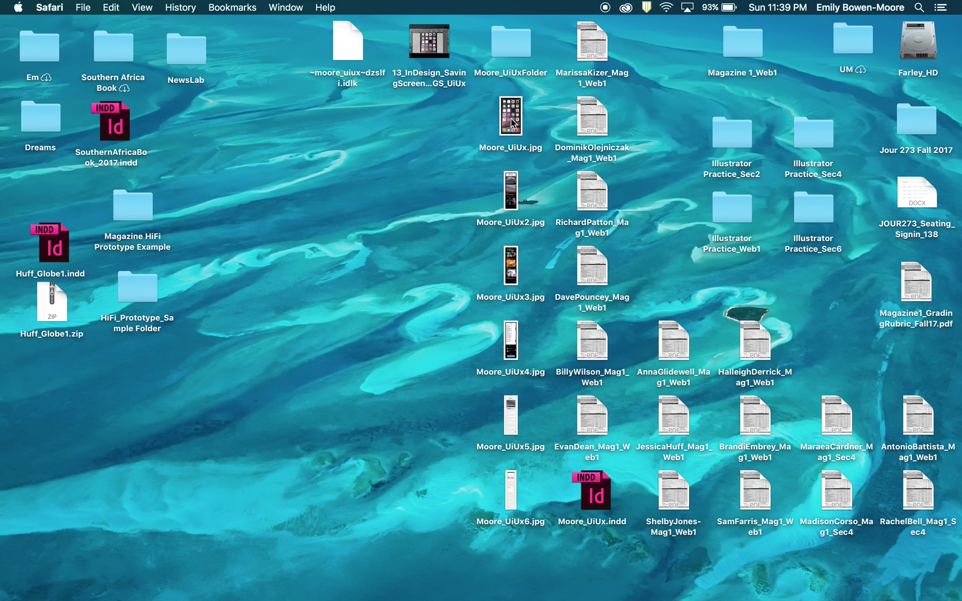
mouse_move(190, 596)
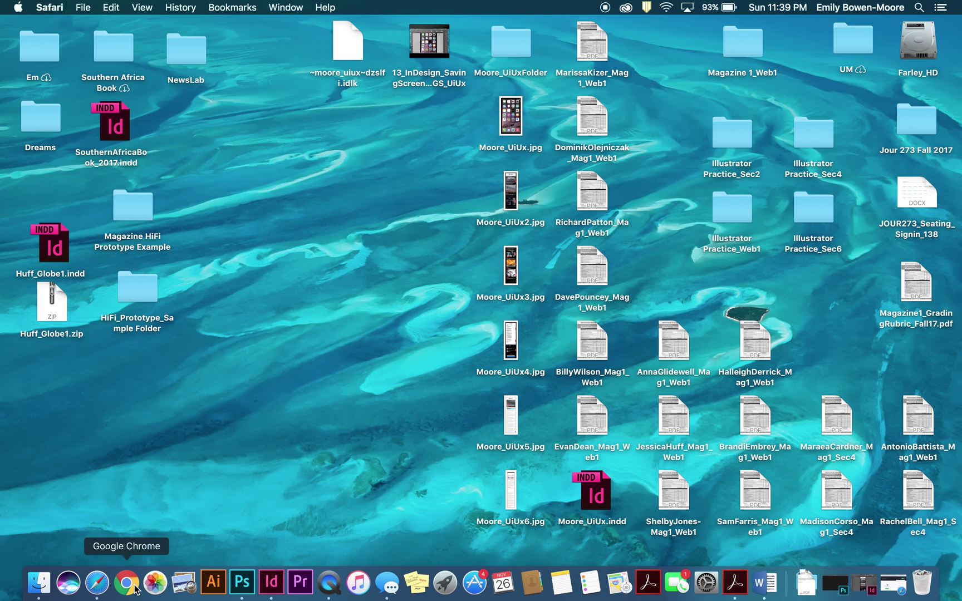
left_click(97, 587)
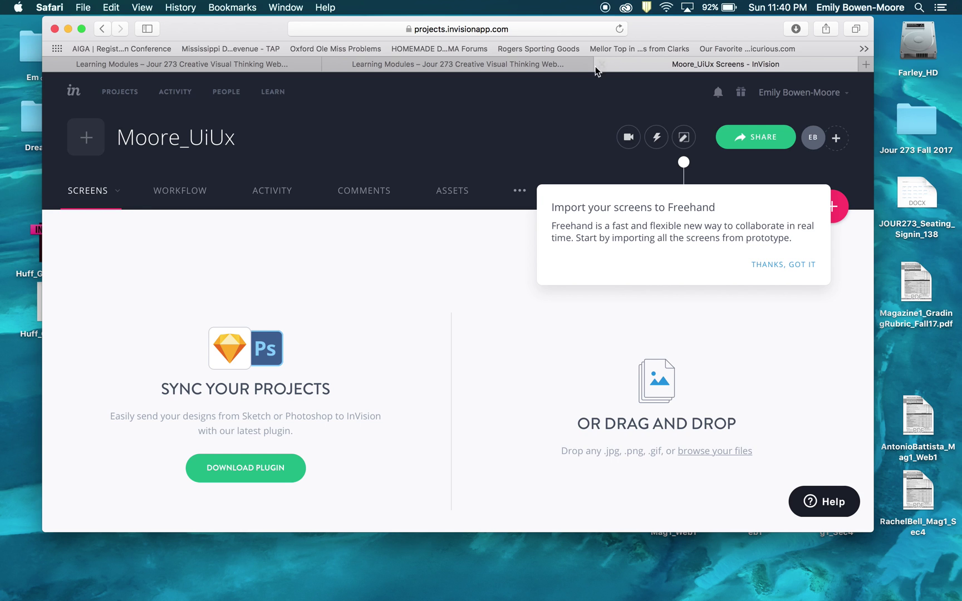
Step: Open the empty Moore_UiUx prototype from the Projects list
left_click(139, 96)
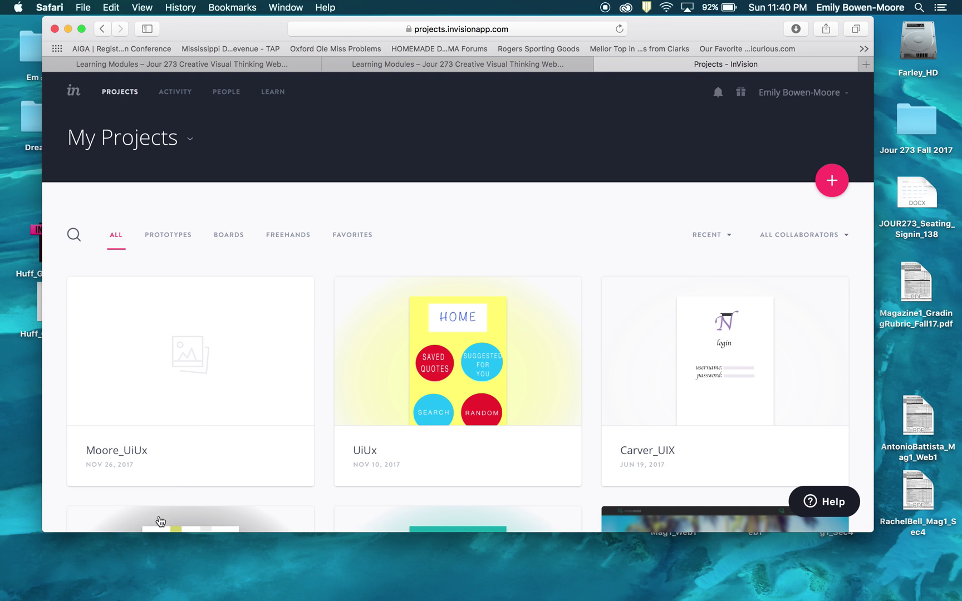
mouse_move(191, 376)
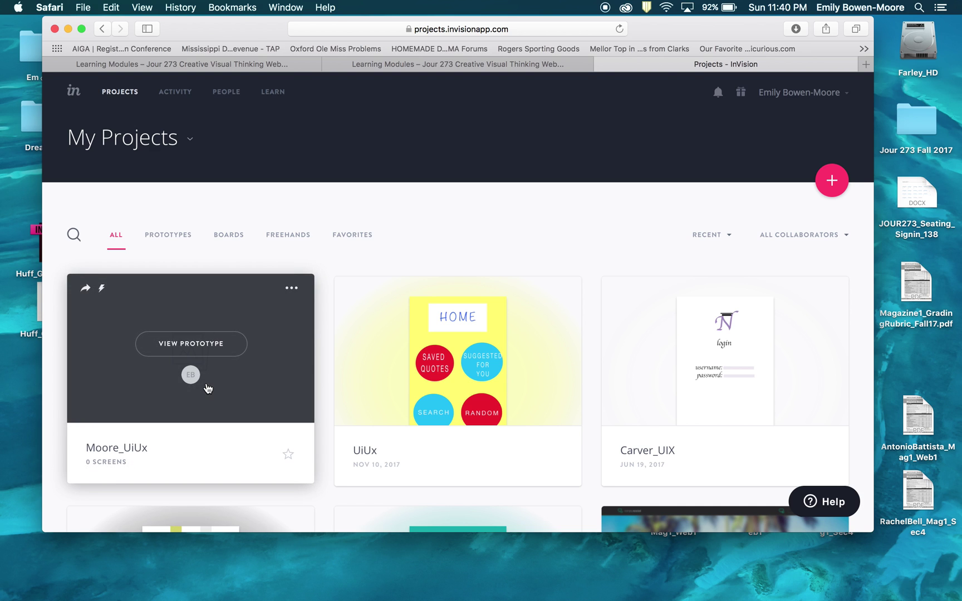
left_click(203, 340)
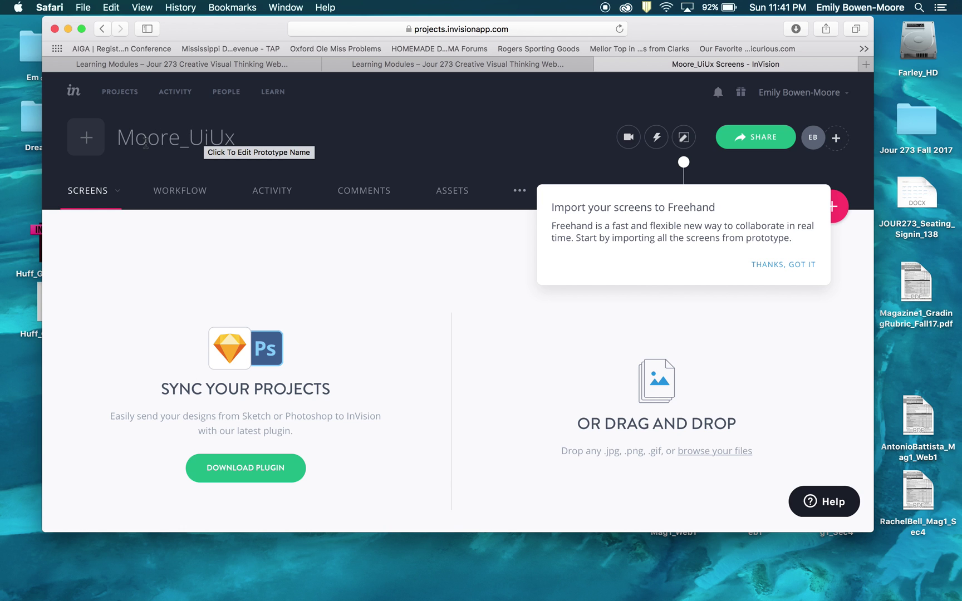
Step: Delete the Moore_UiUx prototype, ticking all three acknowledgement boxes to confirm
left_click(121, 93)
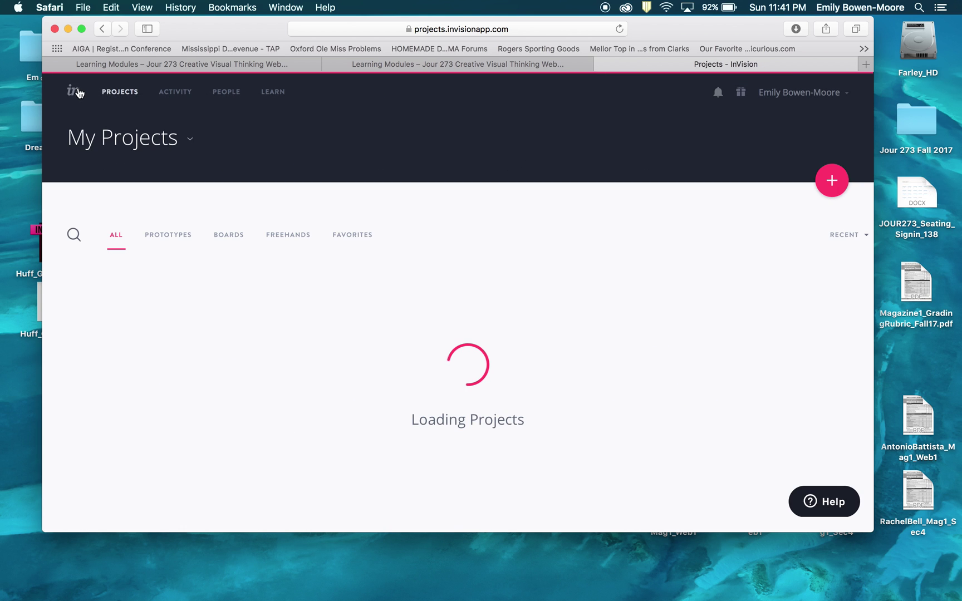
left_click(292, 289)
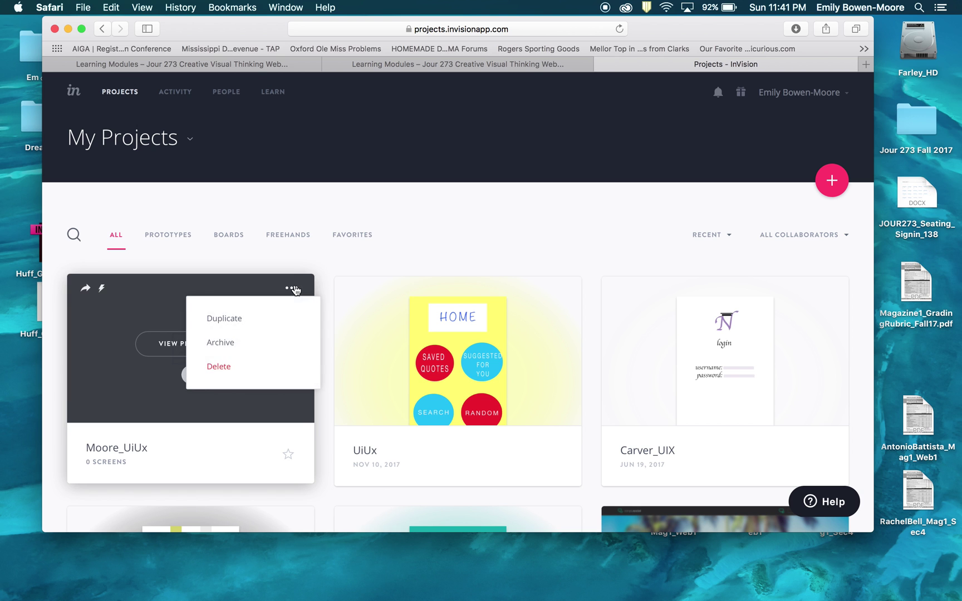
left_click(237, 368)
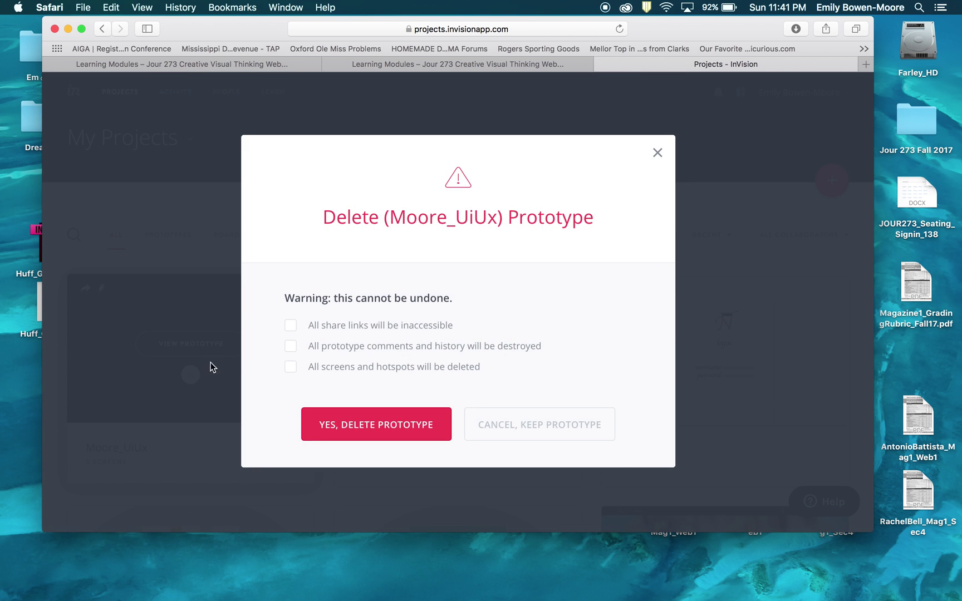
left_click(291, 325)
left_click(291, 346)
left_click(290, 366)
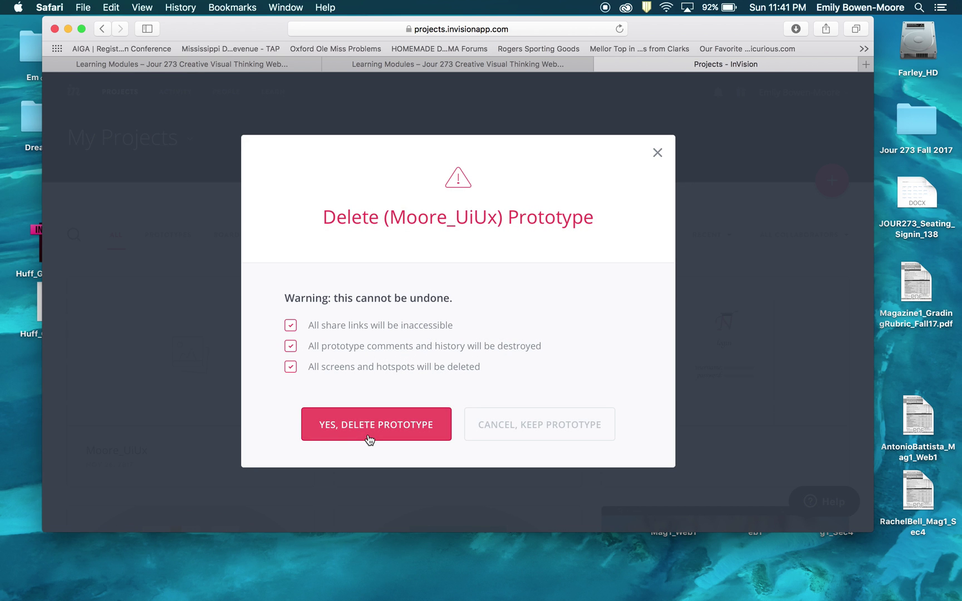
left_click(368, 428)
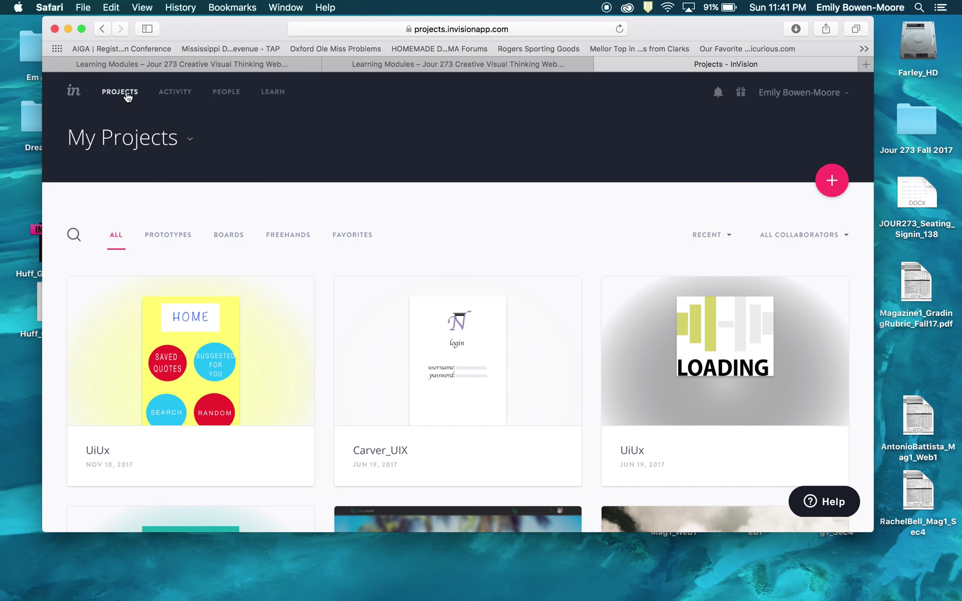
Step: Create a new iPhone prototype named Moore_UiUx from the Prototypes view
left_click(168, 238)
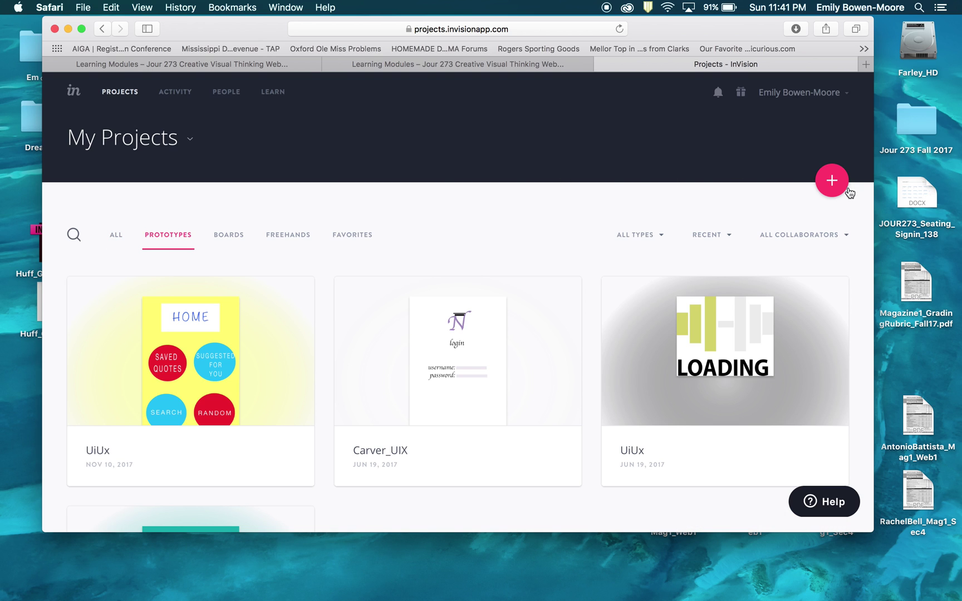
left_click(833, 177)
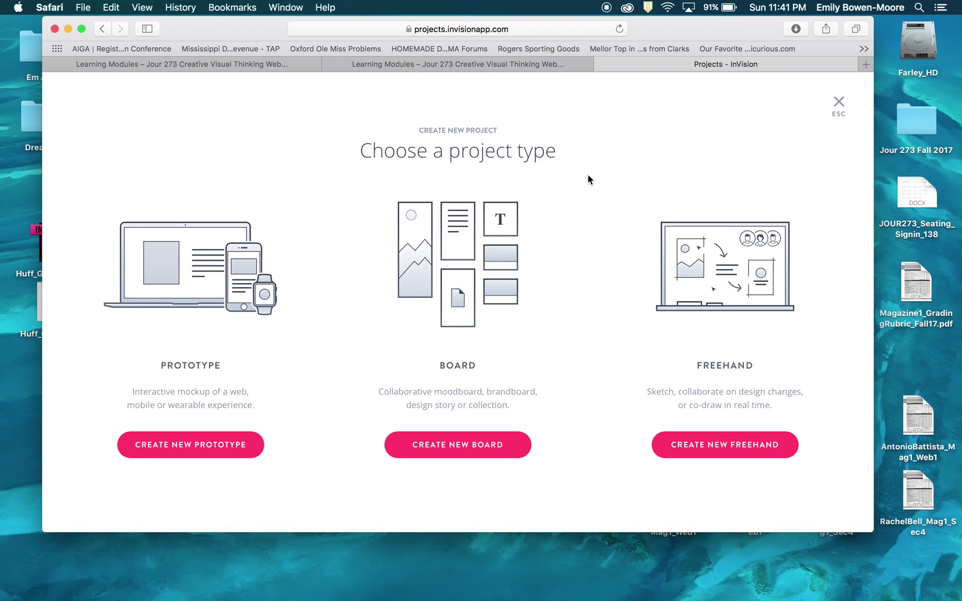
left_click(239, 280)
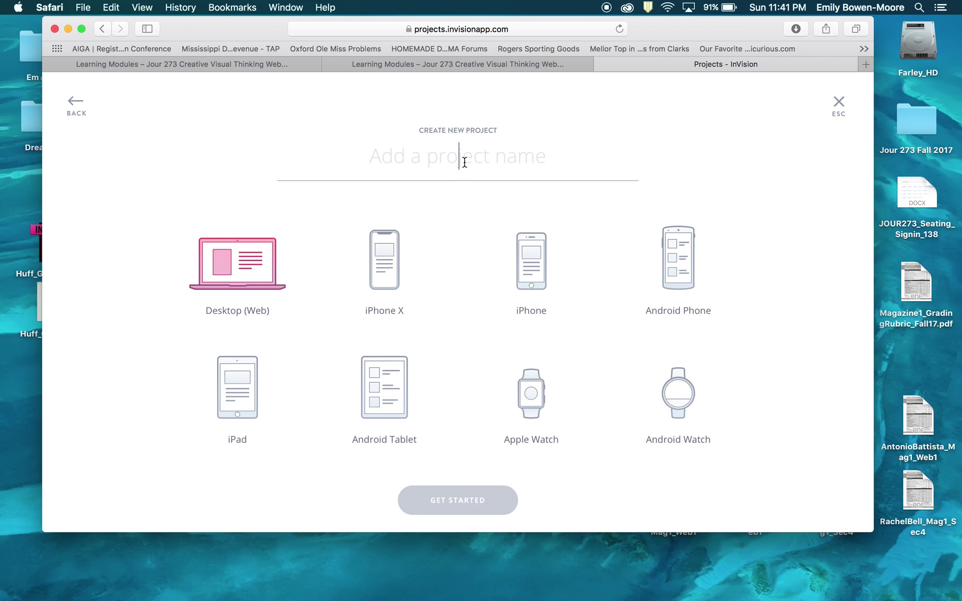
type("Moore_")
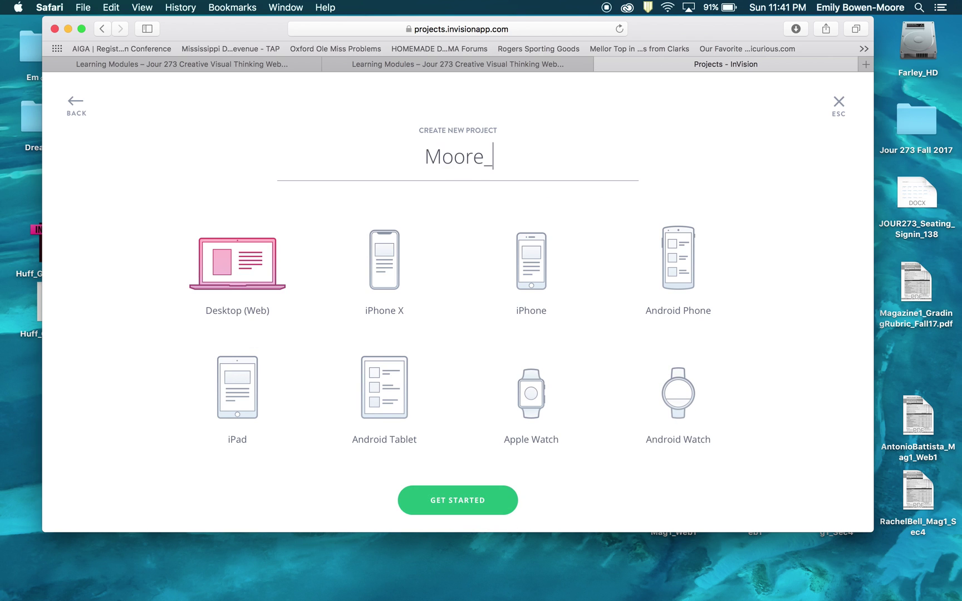
type("UiUx")
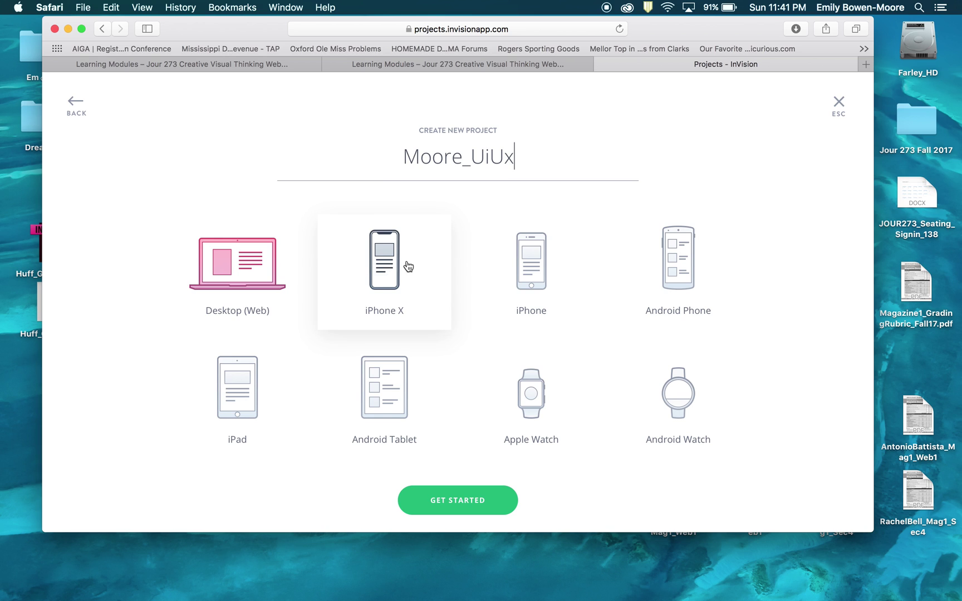
left_click(533, 276)
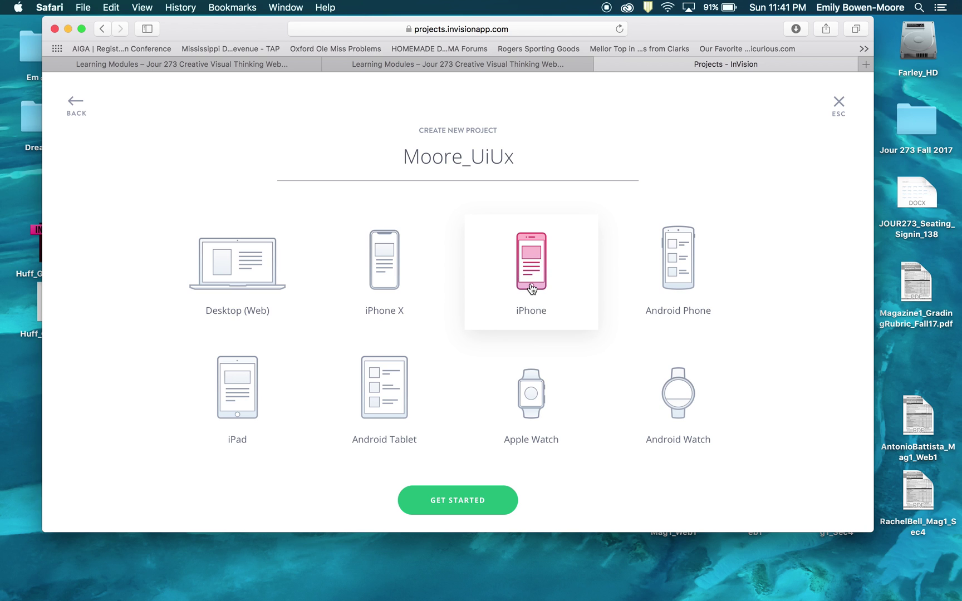
left_click(454, 500)
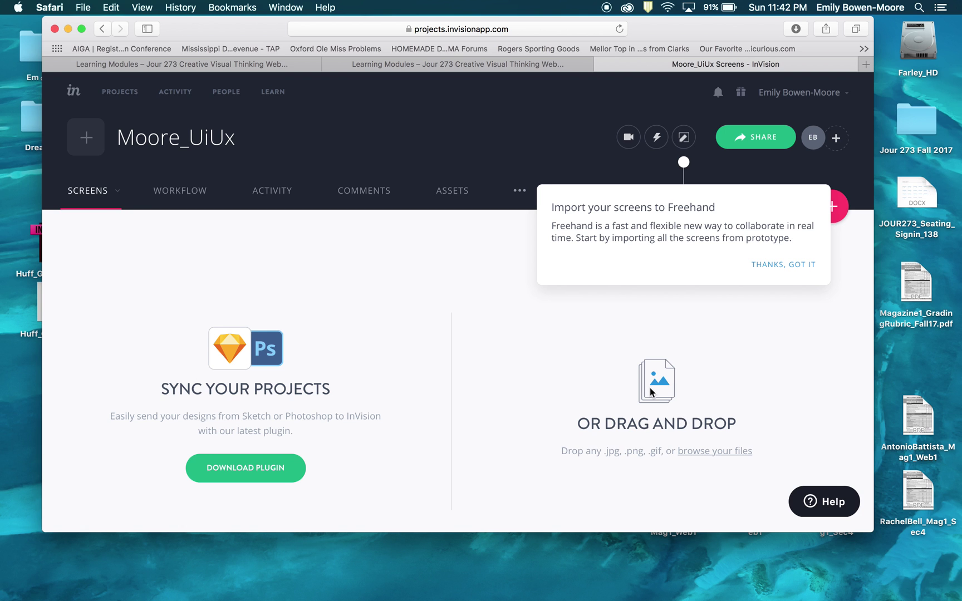
Step: Drag Moore_UiUx2.jpg through Moore_UiUx6.jpg from the desktop onto the prototype's drop area
left_click_drag(681, 29, 264, 23)
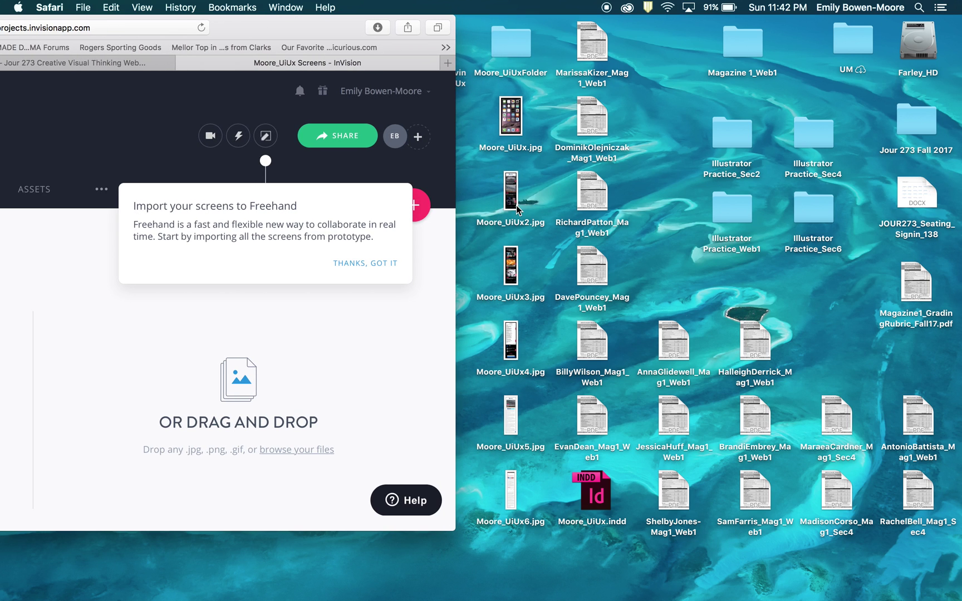
left_click(490, 191)
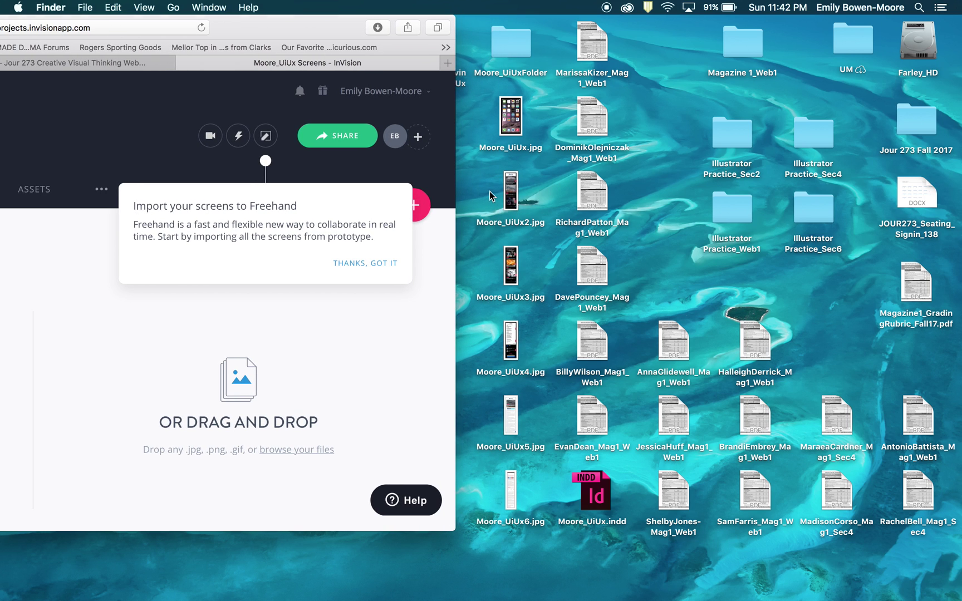
left_click(511, 117)
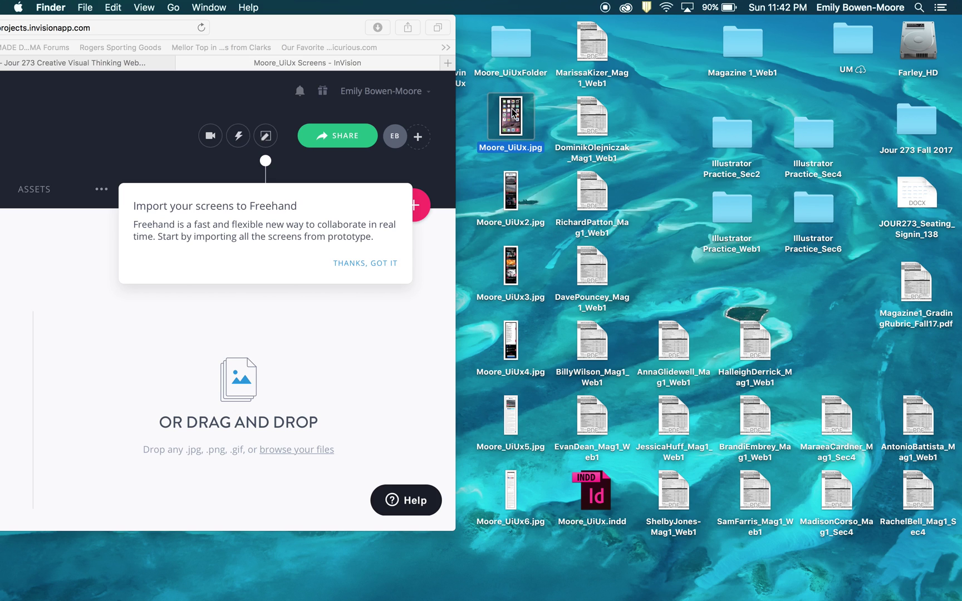
left_click_drag(511, 188, 286, 396)
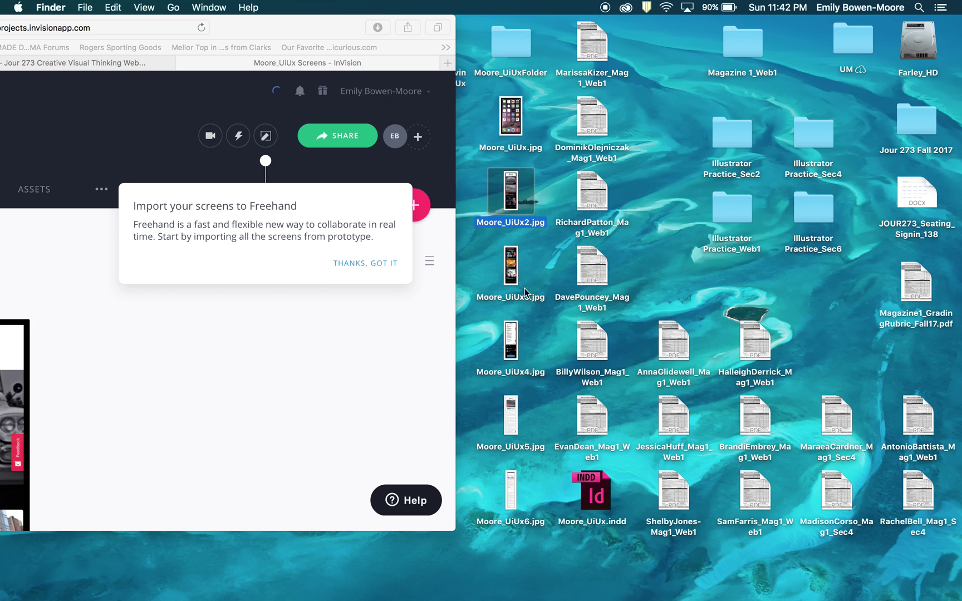
left_click_drag(511, 267, 291, 413)
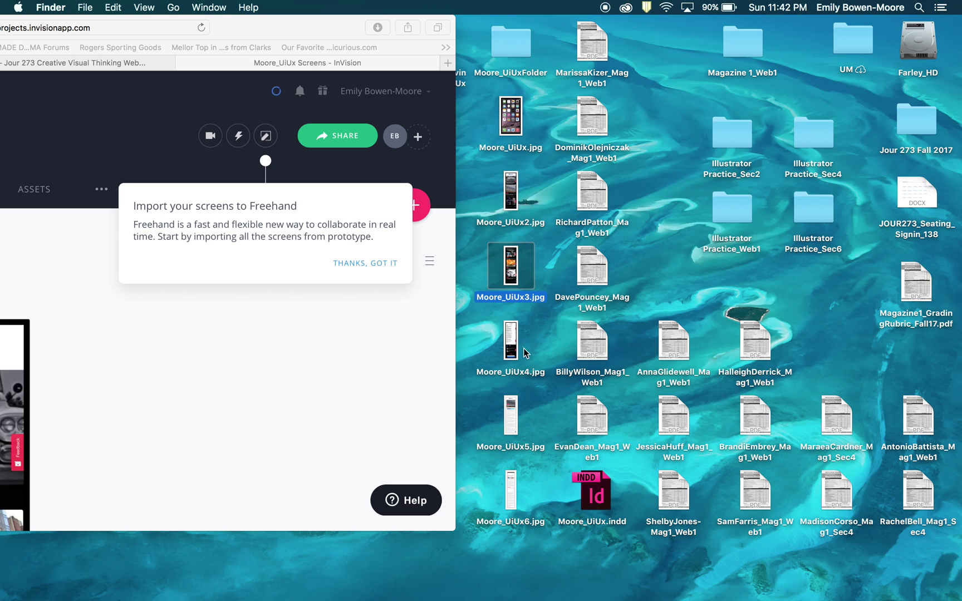
left_click_drag(512, 342, 280, 426)
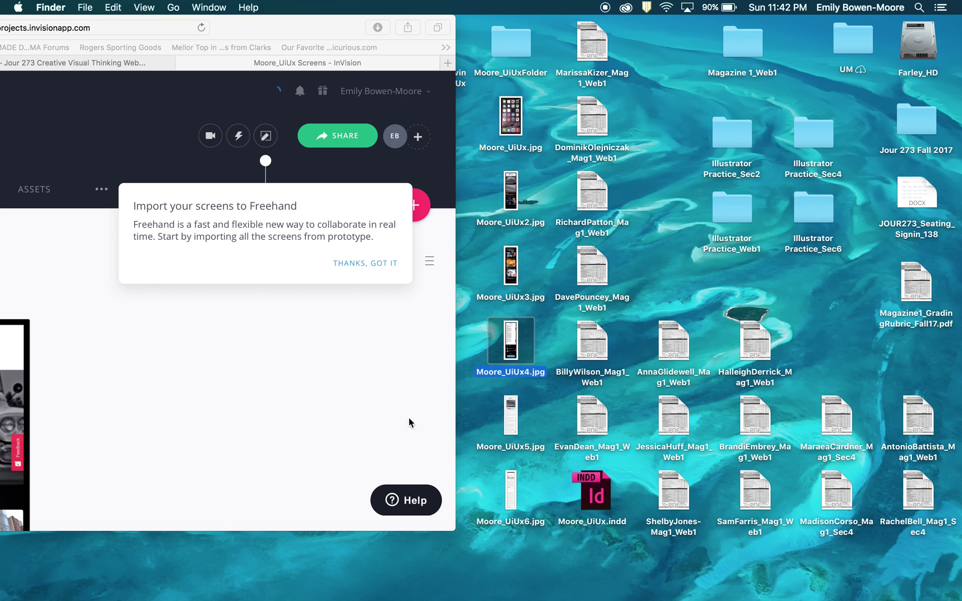
left_click_drag(521, 413, 248, 427)
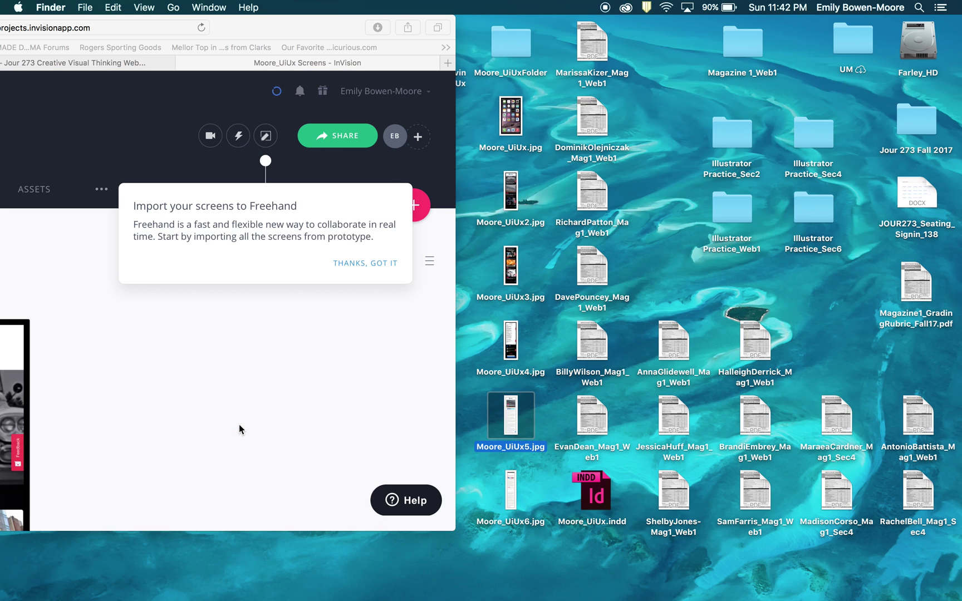
left_click_drag(520, 485, 208, 441)
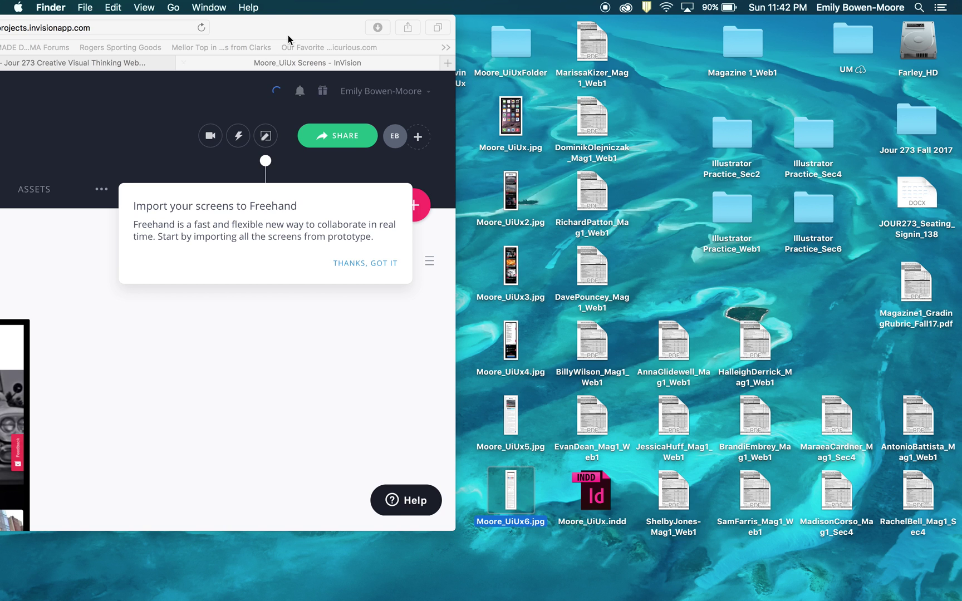
left_click_drag(286, 21, 649, 19)
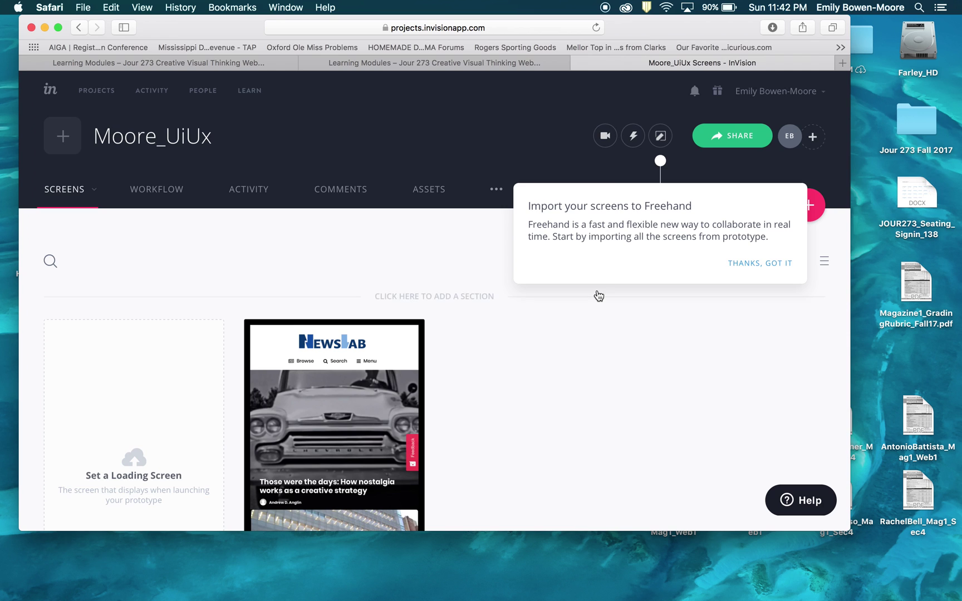
Step: Dismiss the retina images tip on the Screens page
scroll(598, 295, "down", 3)
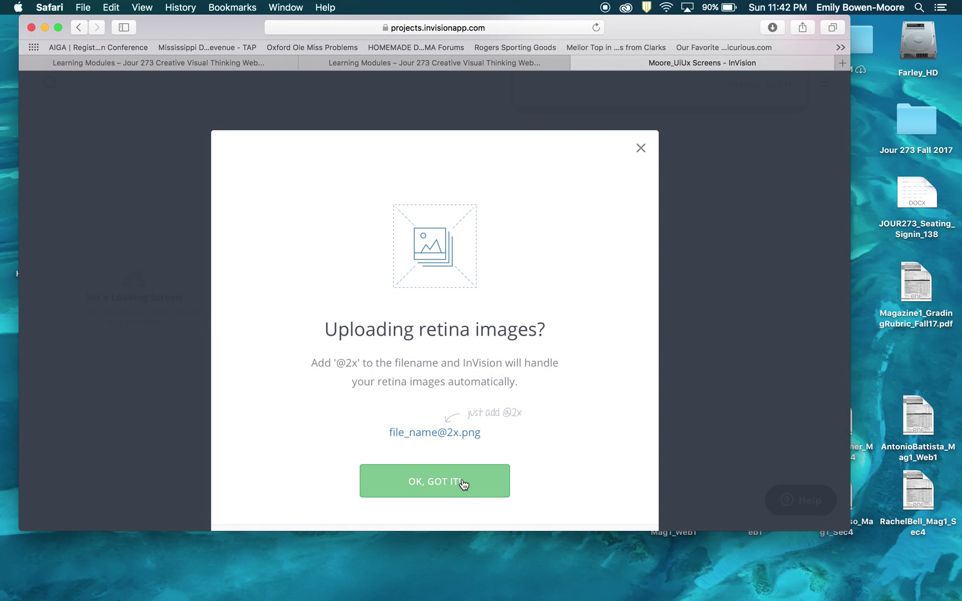
left_click(463, 485)
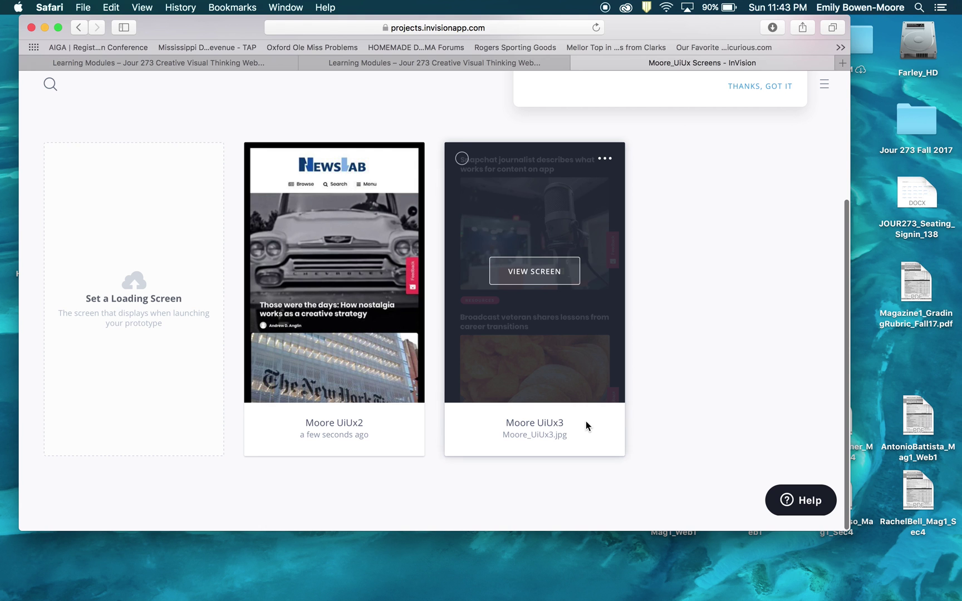
scroll(649, 431, "up", 5)
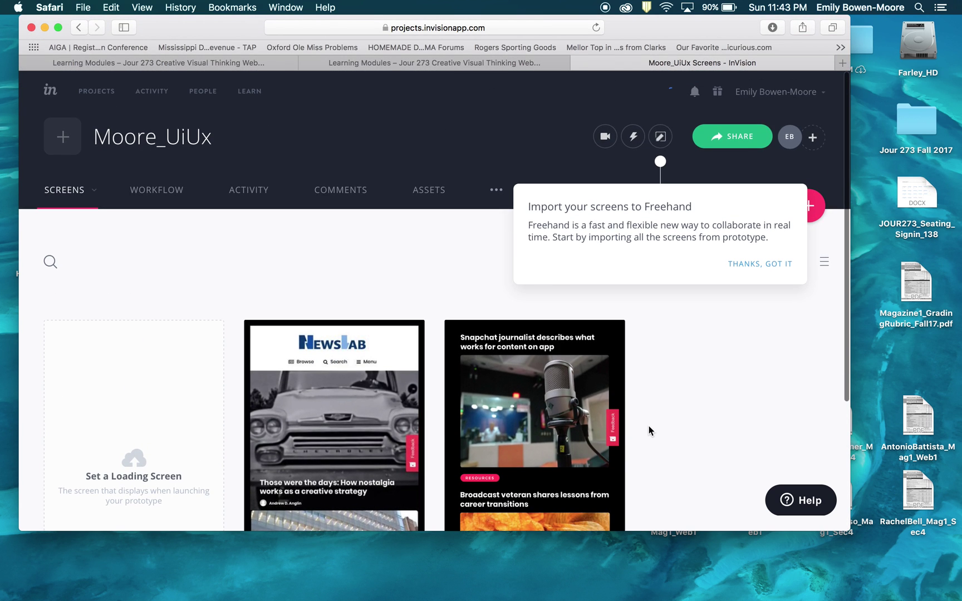
scroll(649, 426, "down", 4)
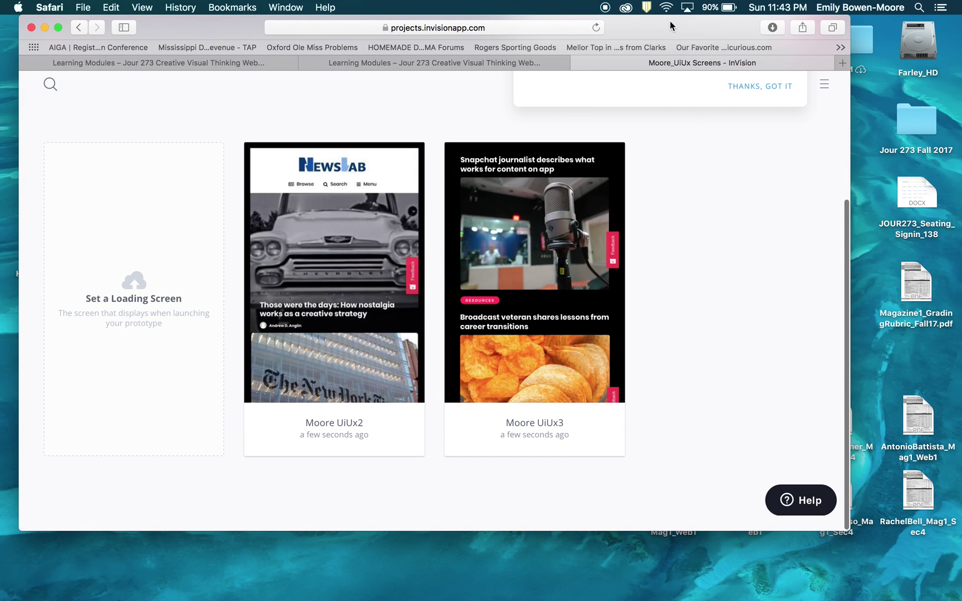
Step: Upload Moore_UiUx4.jpg from the desktop and review the screens grid
left_click_drag(670, 20, 265, 40)
mouse_move(512, 350)
left_mouse_down()
mouse_move(431, 352)
mouse_move(508, 348)
left_mouse_up()
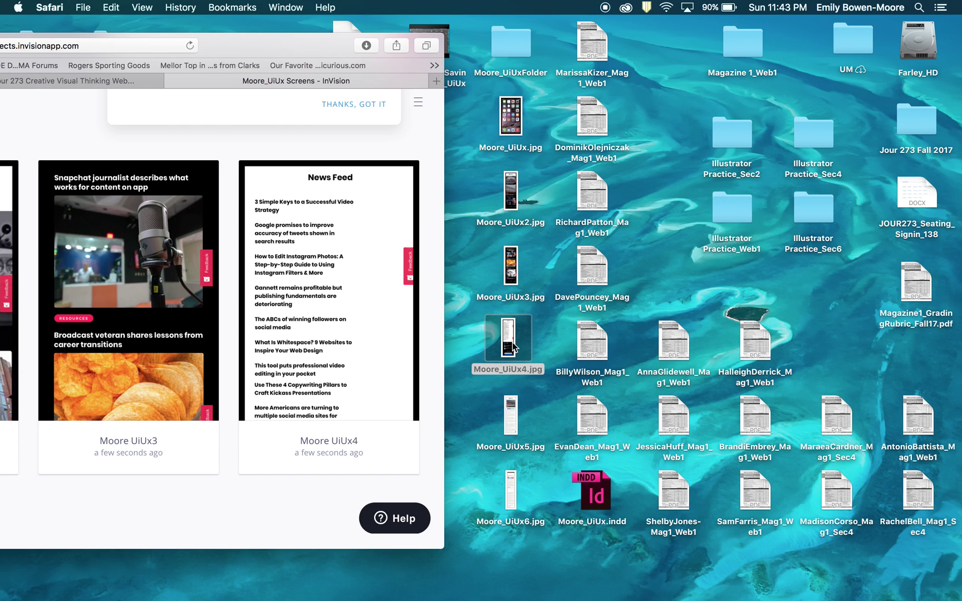
left_click_drag(309, 45, 717, 38)
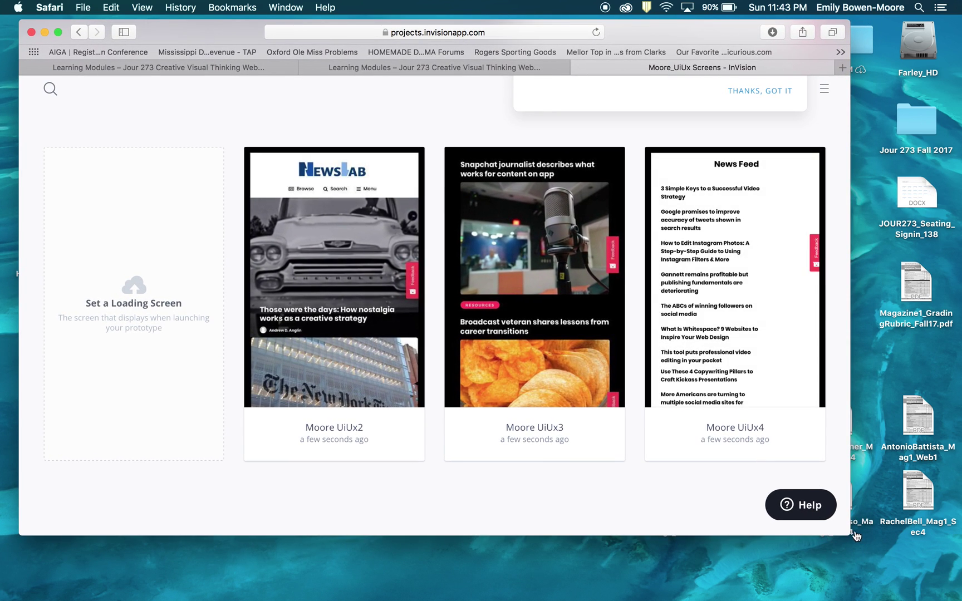
left_click_drag(849, 533, 939, 575)
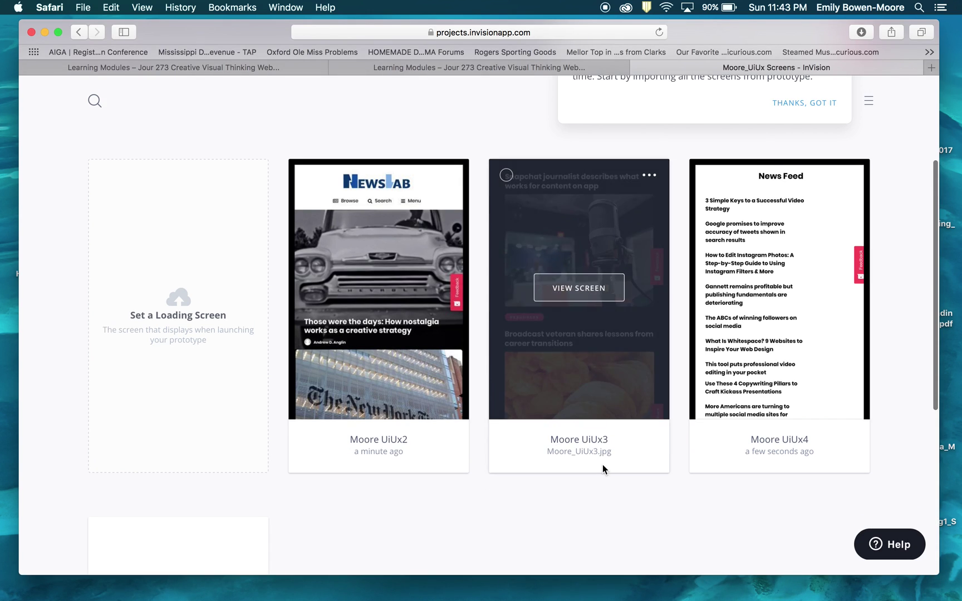
scroll(603, 470, "down", 7)
scroll(602, 466, "up", 10)
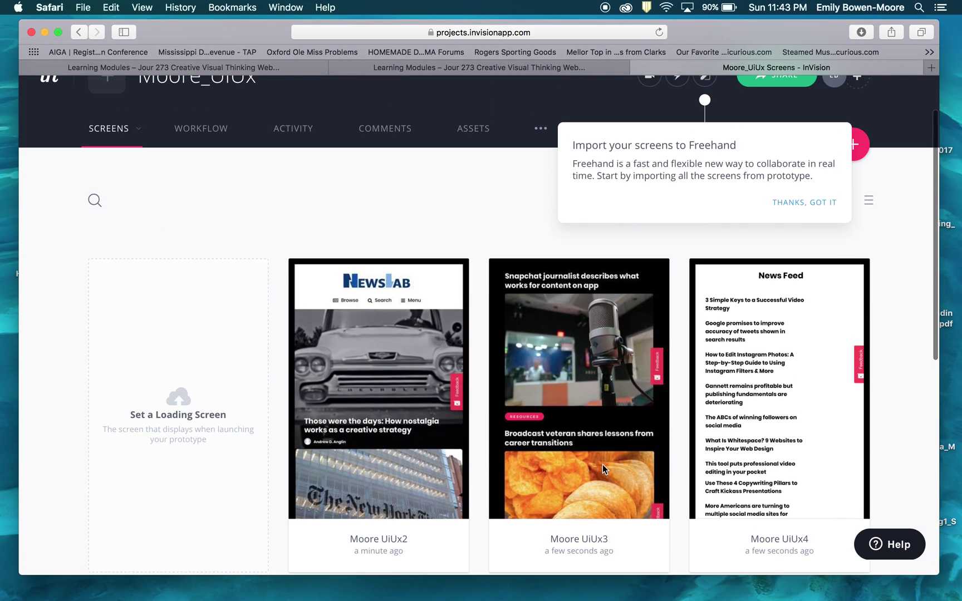
scroll(604, 471, "down", 6)
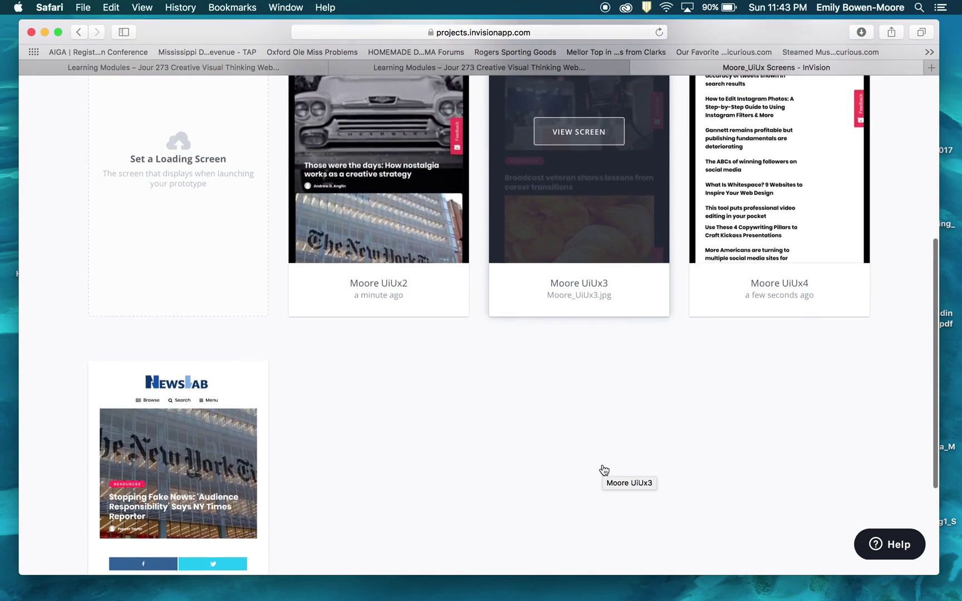
scroll(603, 470, "down", 2)
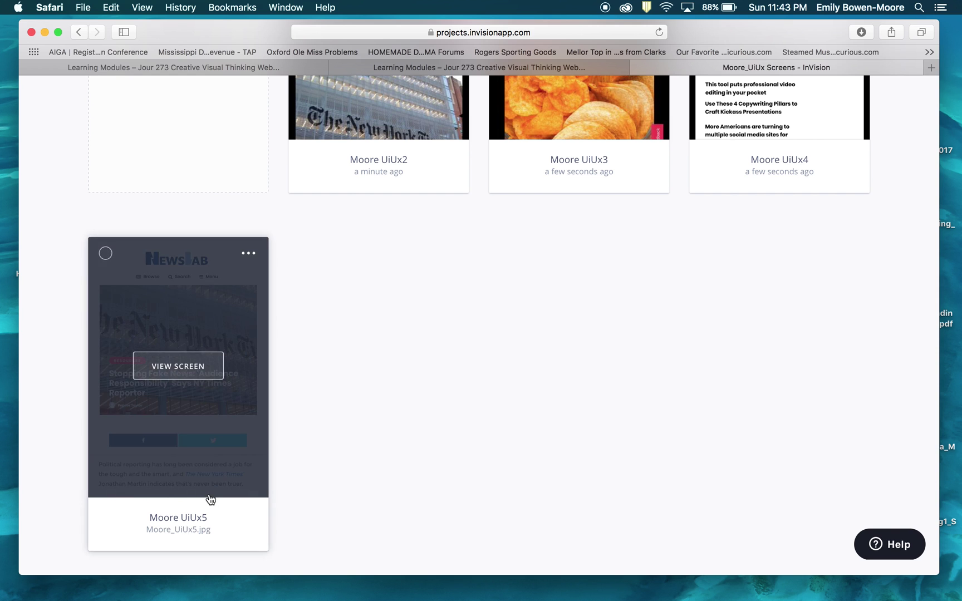
scroll(208, 496, "down", 2)
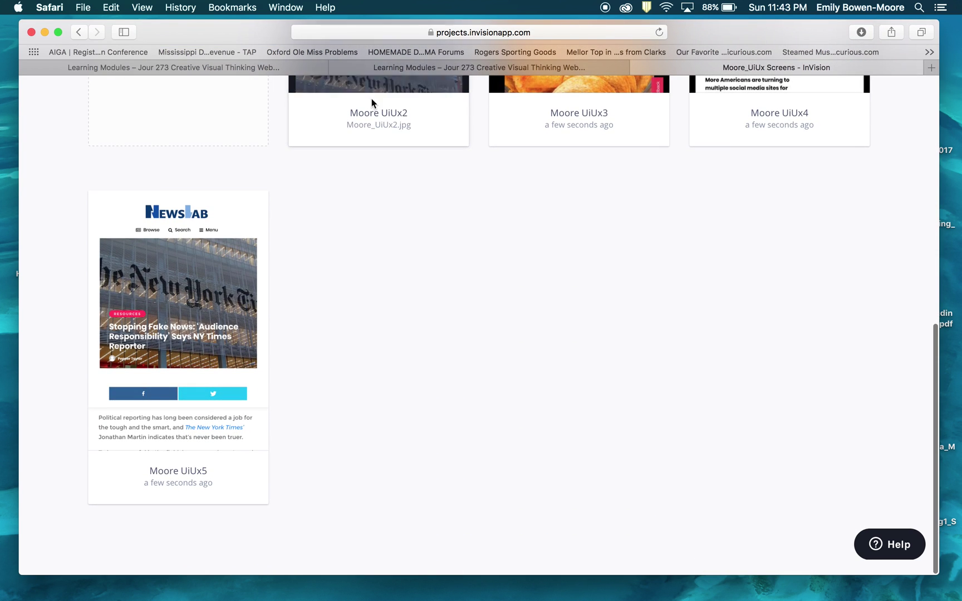
Step: Move the browser window aside again to uncover the desktop images
left_click_drag(741, 38, 710, 29)
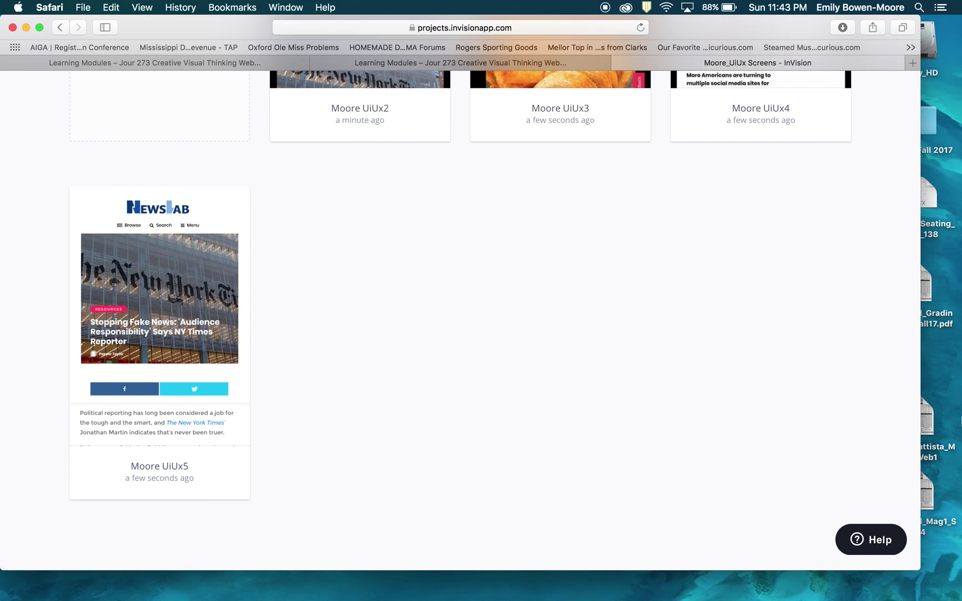
scroll(480, 323, "up", 1)
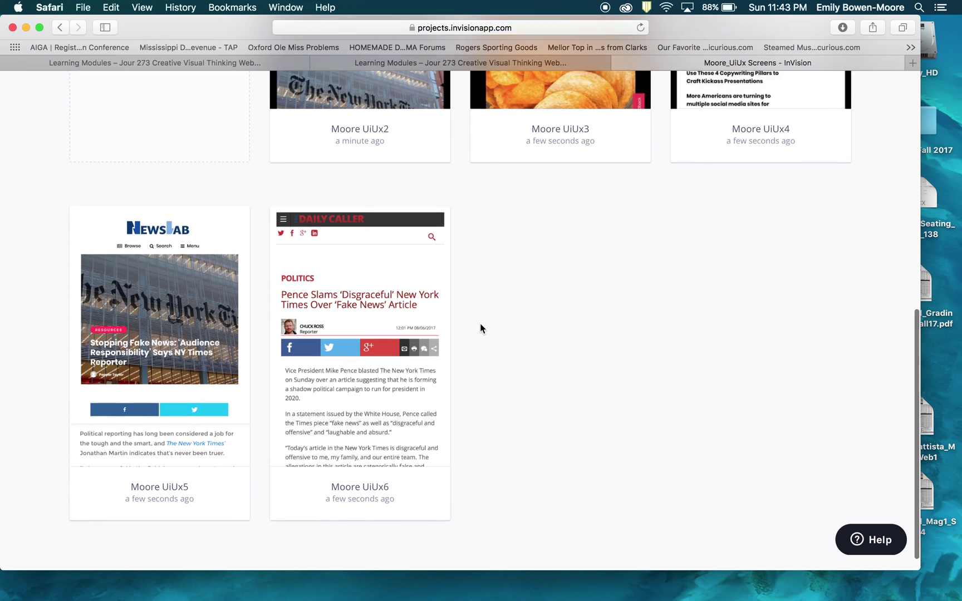
scroll(480, 323, "up", 5)
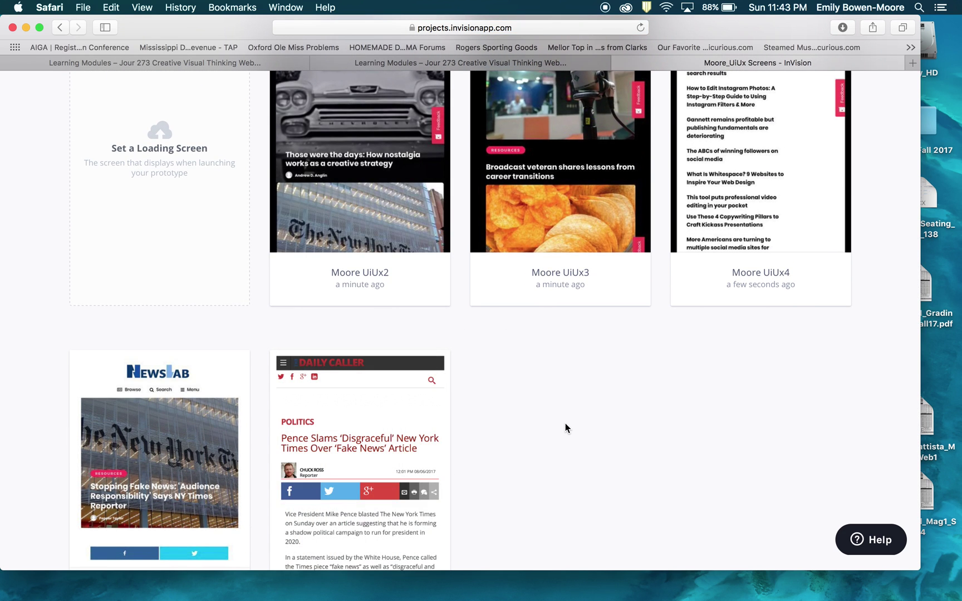
left_click_drag(706, 23, 791, 160)
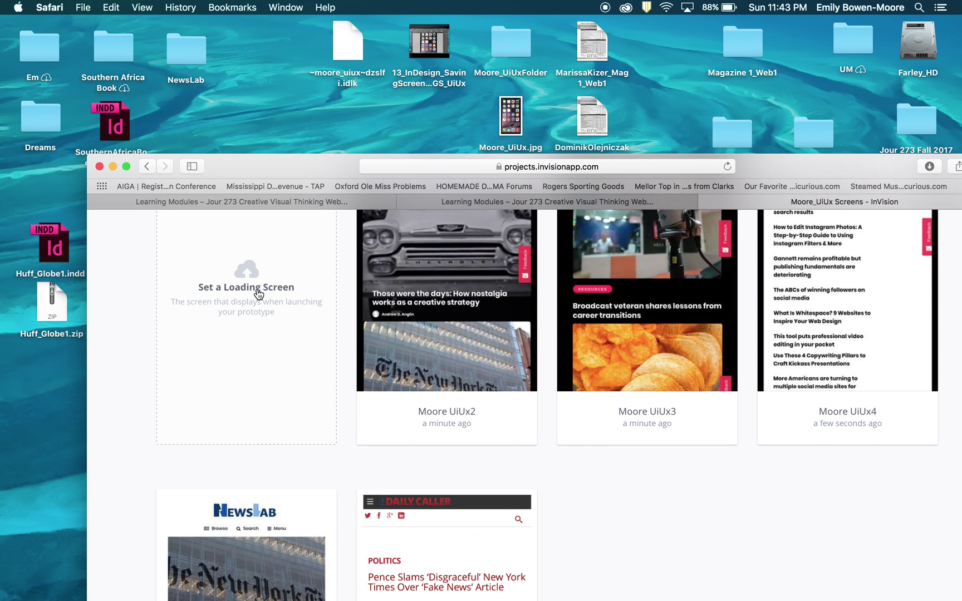
Step: Set Moore_UiUx.jpg as the prototype's Loading Screen via the file chooser
left_click_drag(514, 116, 255, 295)
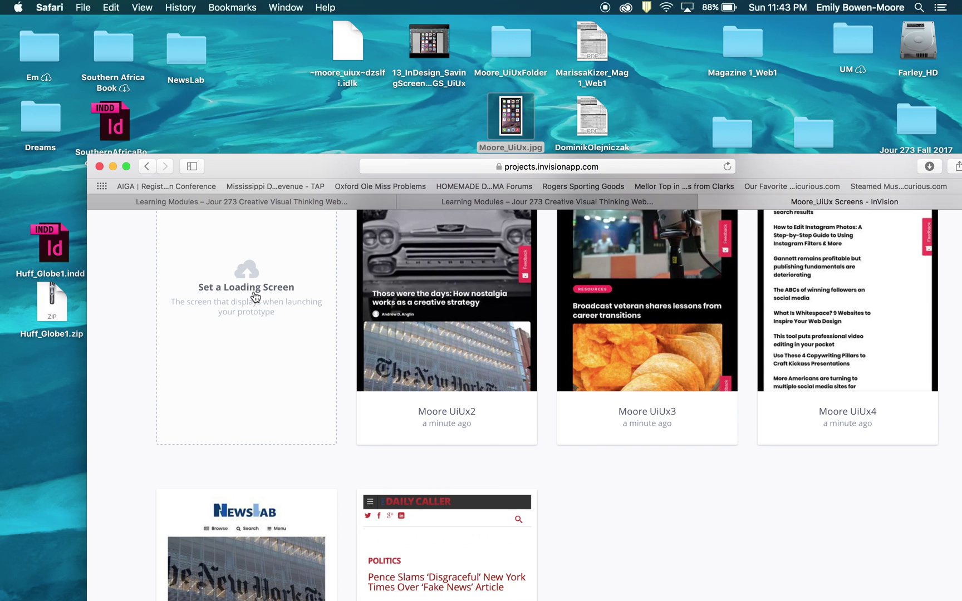
left_click_drag(273, 172, 259, 55)
scroll(242, 184, "up", 6)
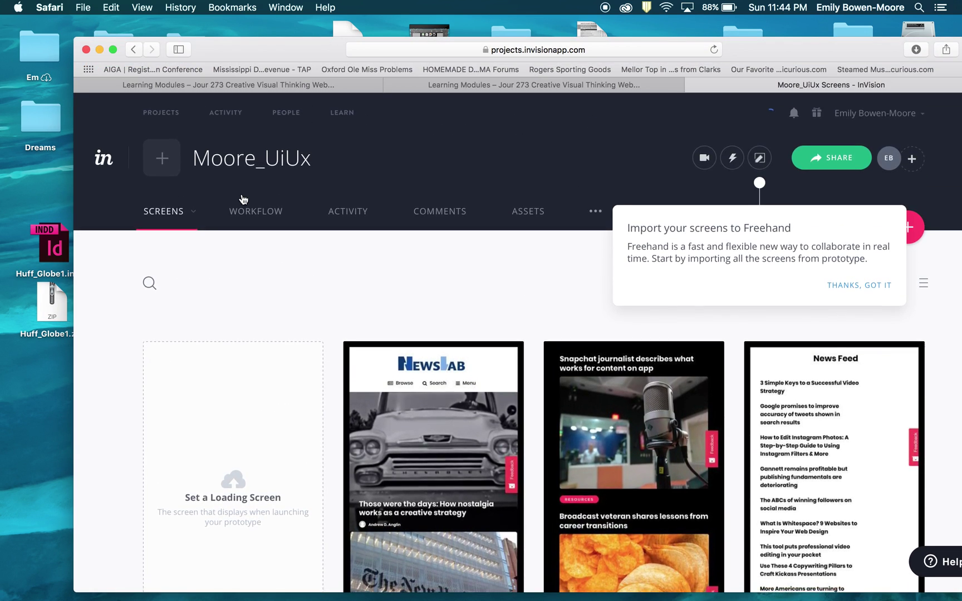
scroll(243, 200, "down", 5)
left_click(238, 228)
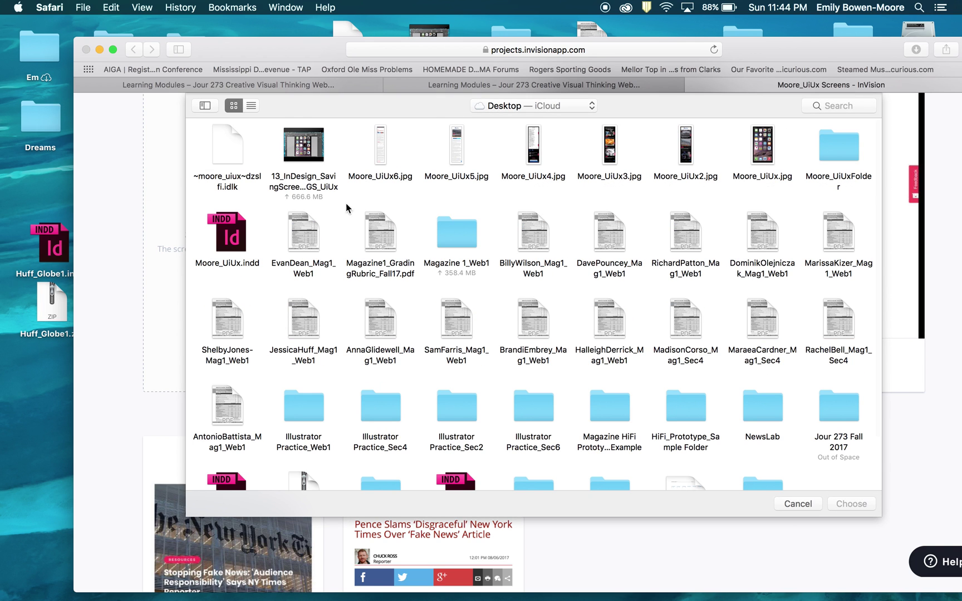
double_click(764, 149)
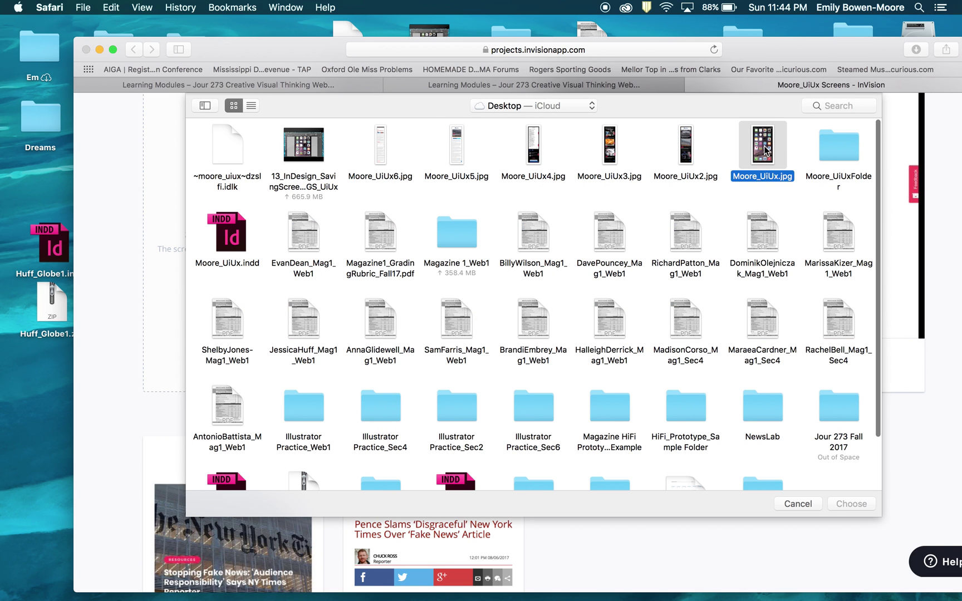
key("super+shift+backslash")
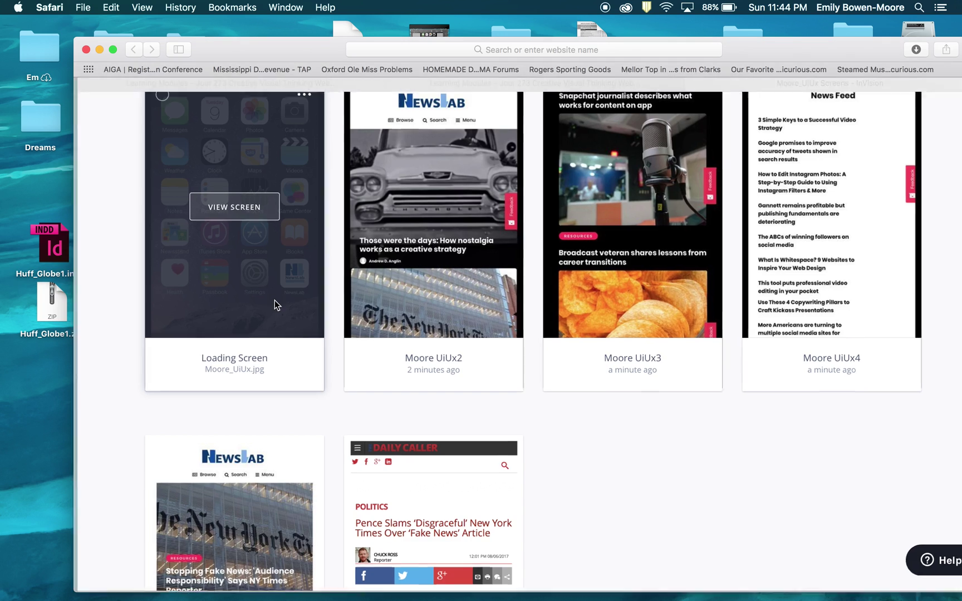
left_click(573, 186)
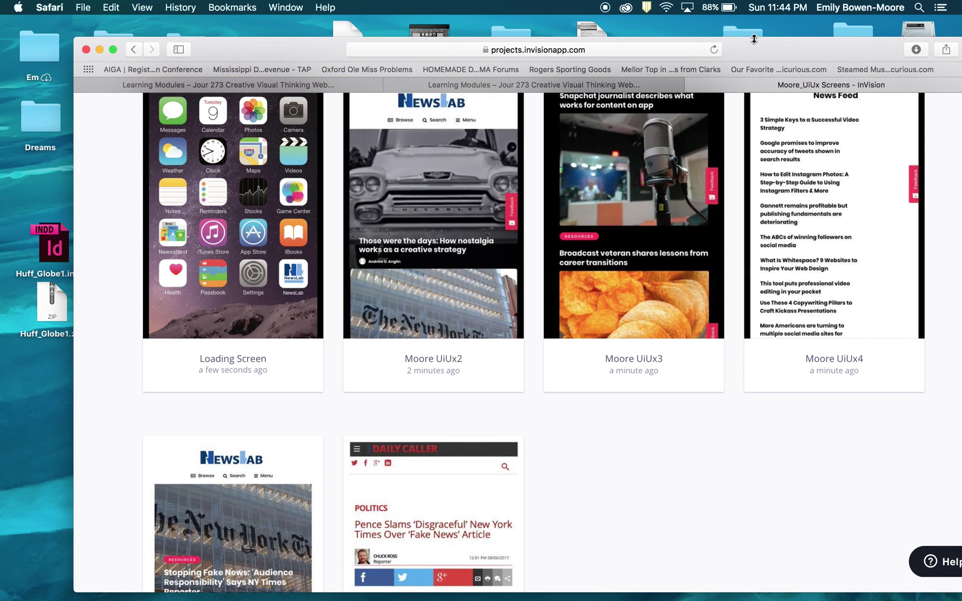
left_click_drag(771, 58, 726, 36)
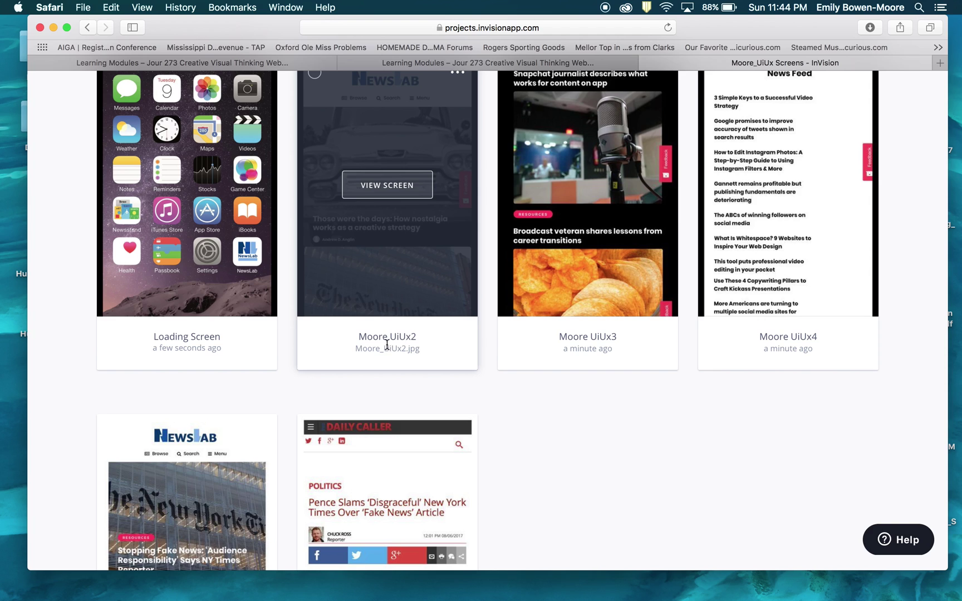
Step: Rename the first three screens Home Screen1, Home Screen 2 and Home Screen 3
left_click(427, 339)
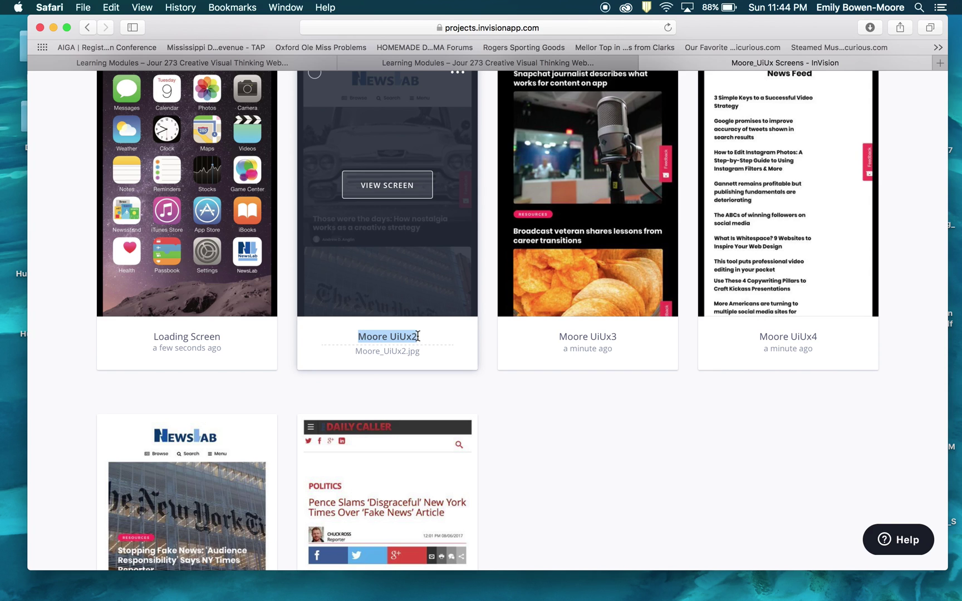
type("Home Screen1")
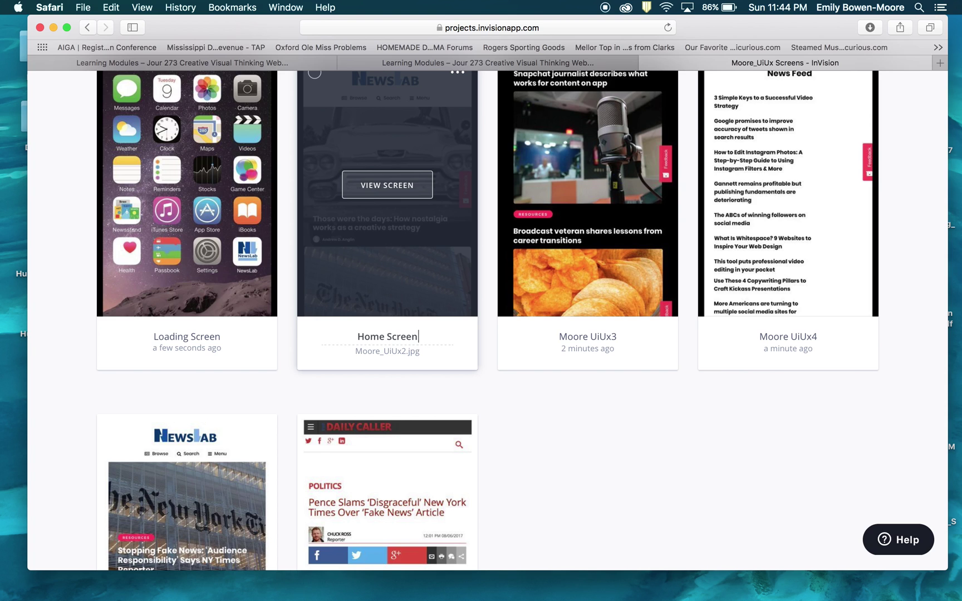
left_click(591, 337)
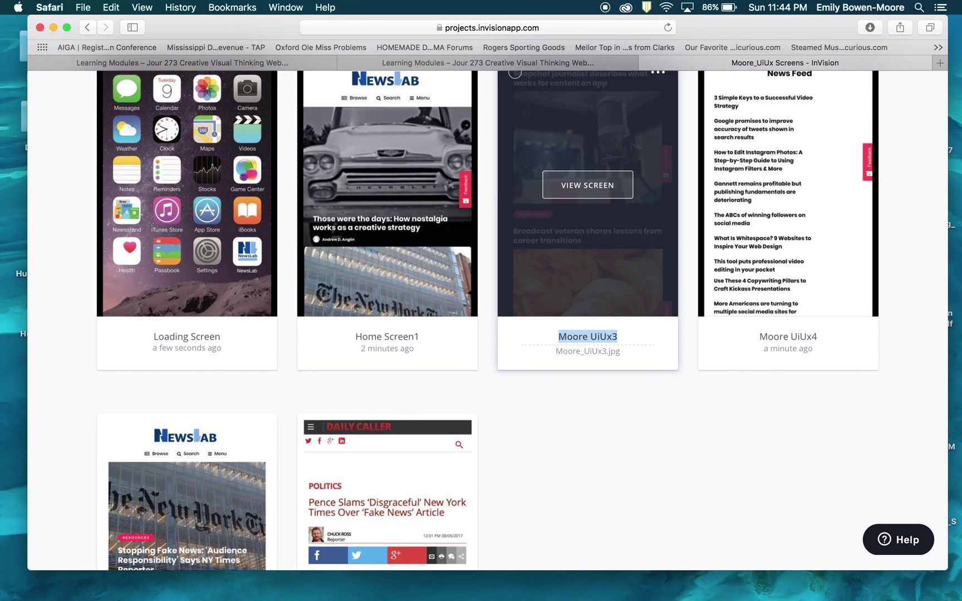
type("Home Screen ")
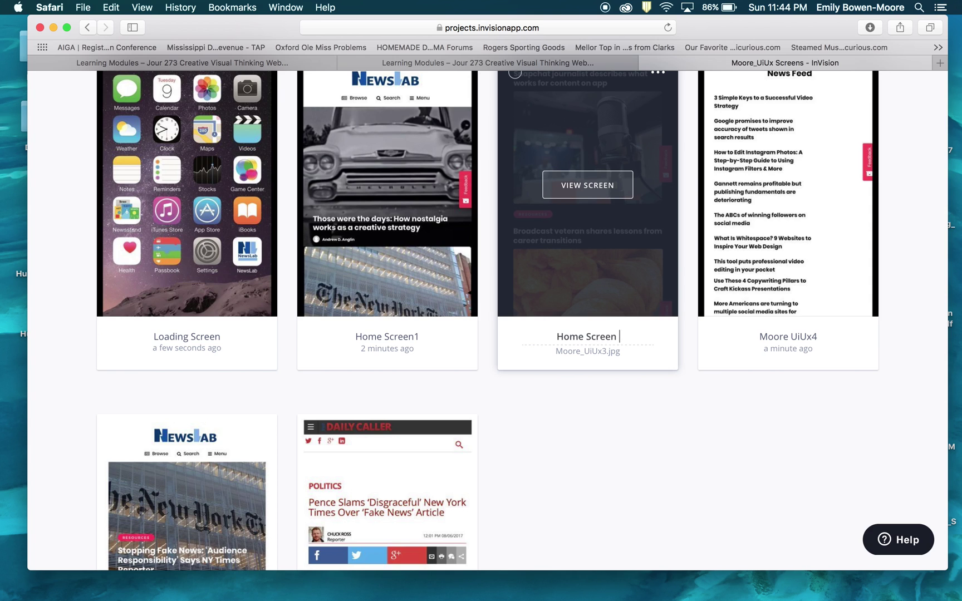
type("2")
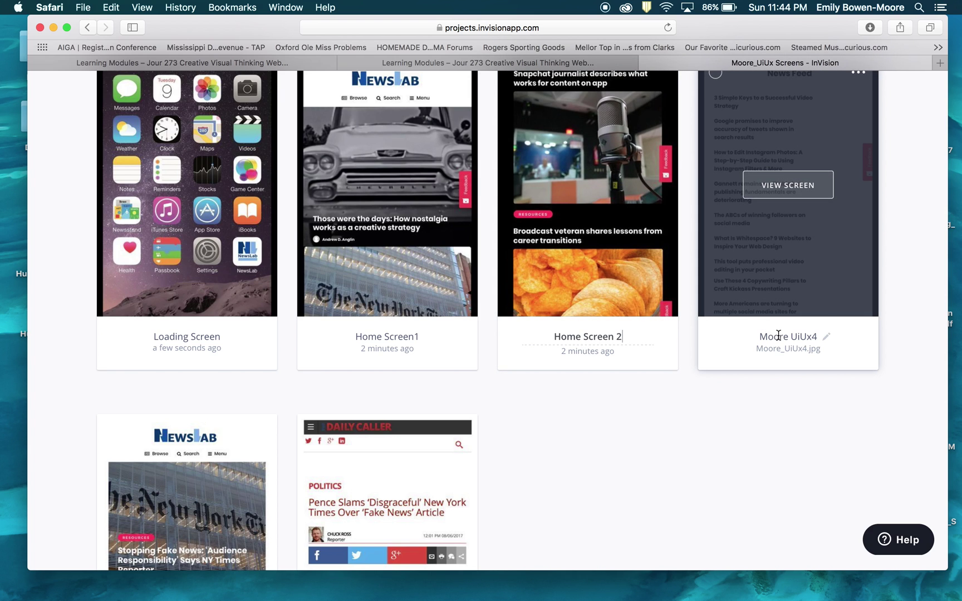
left_click(778, 335)
type("Home")
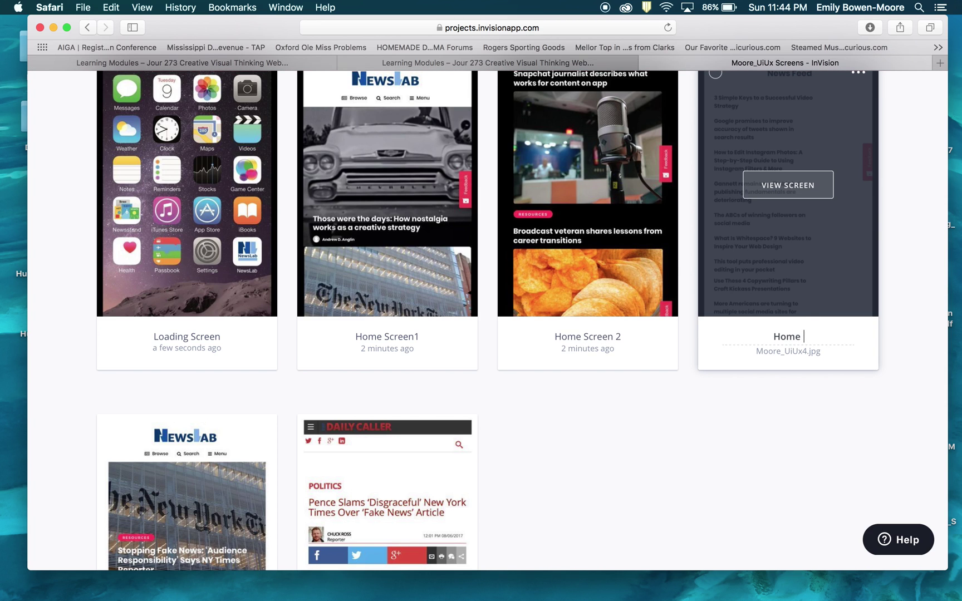
type(" Screen 3")
Step: Rename the last two screens Feature and Side Bar
scroll(531, 365, "down", 4)
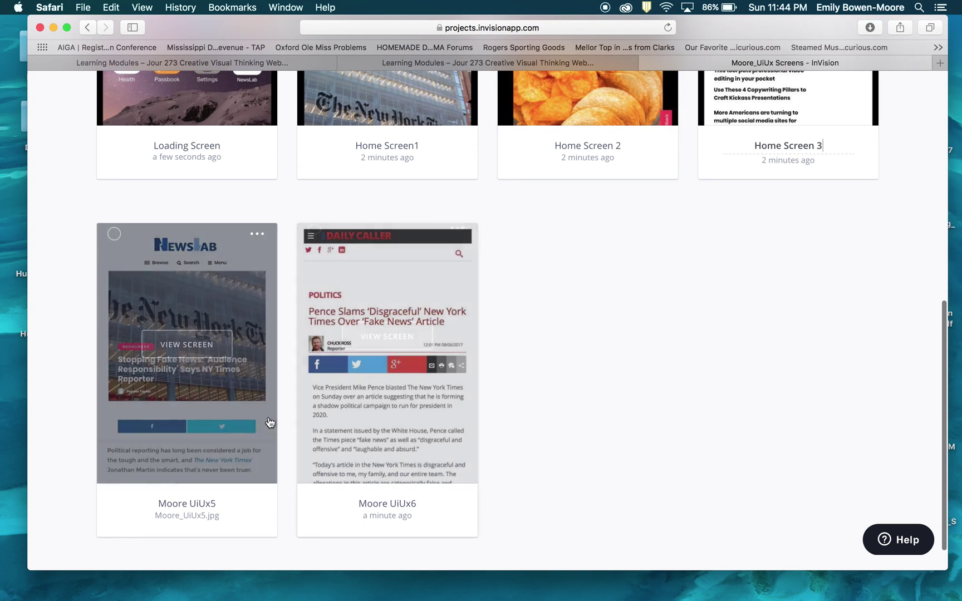
left_click(198, 500)
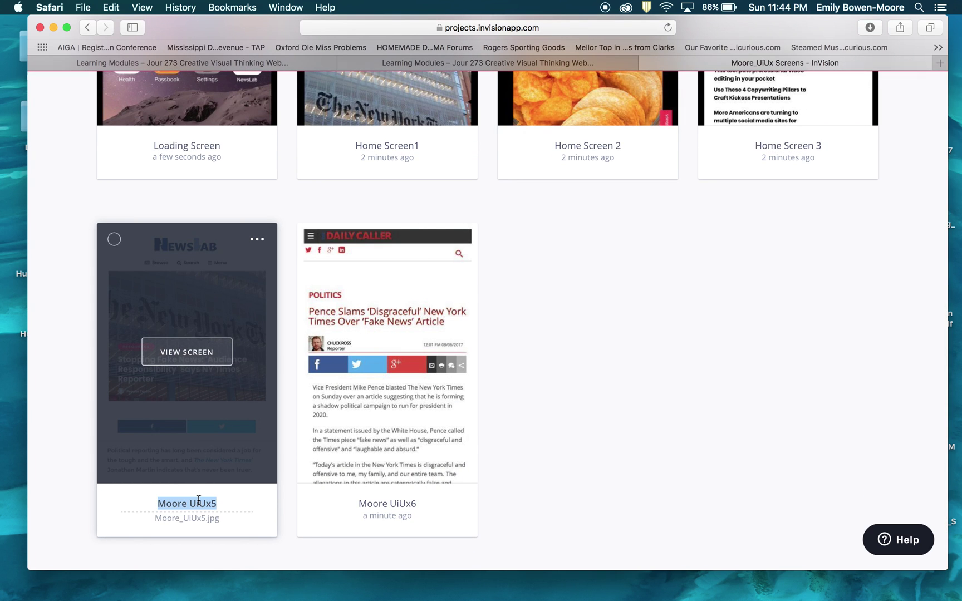
type("Feature")
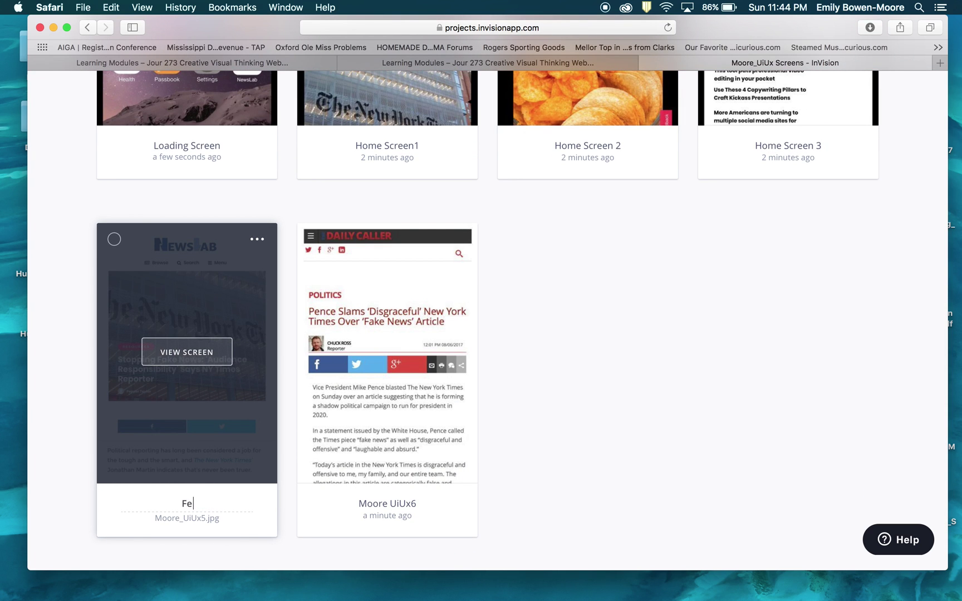
left_click(382, 505)
type("Side Bar")
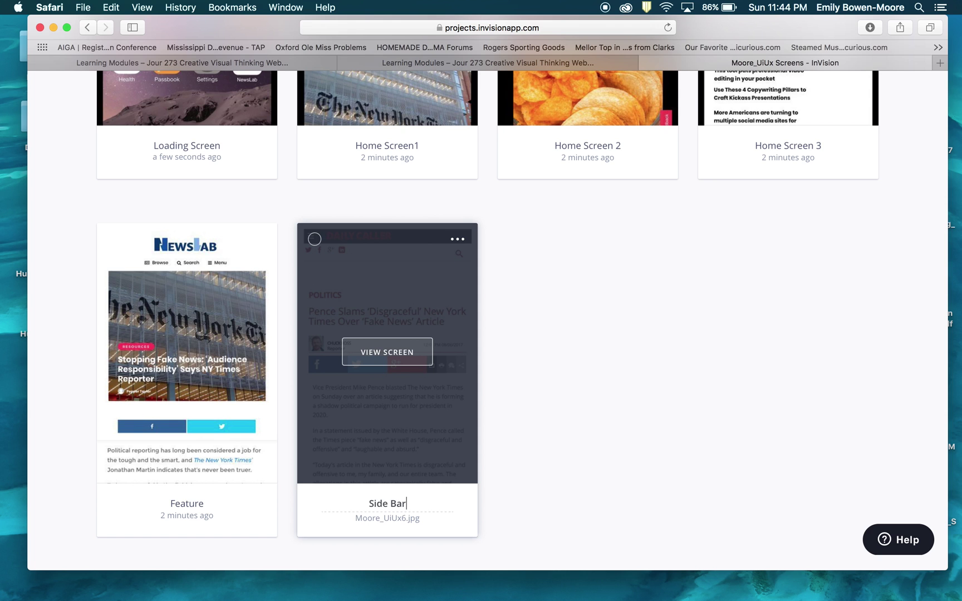
key("Return")
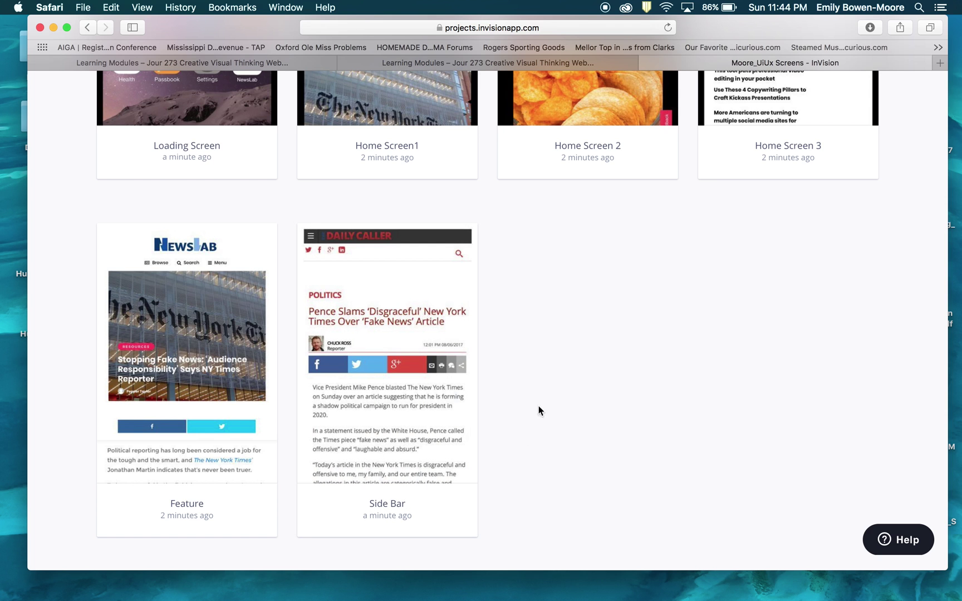
Step: Dismiss the getting-started tip and scroll through the six named NewsLab screens
scroll(428, 268, "up", 10)
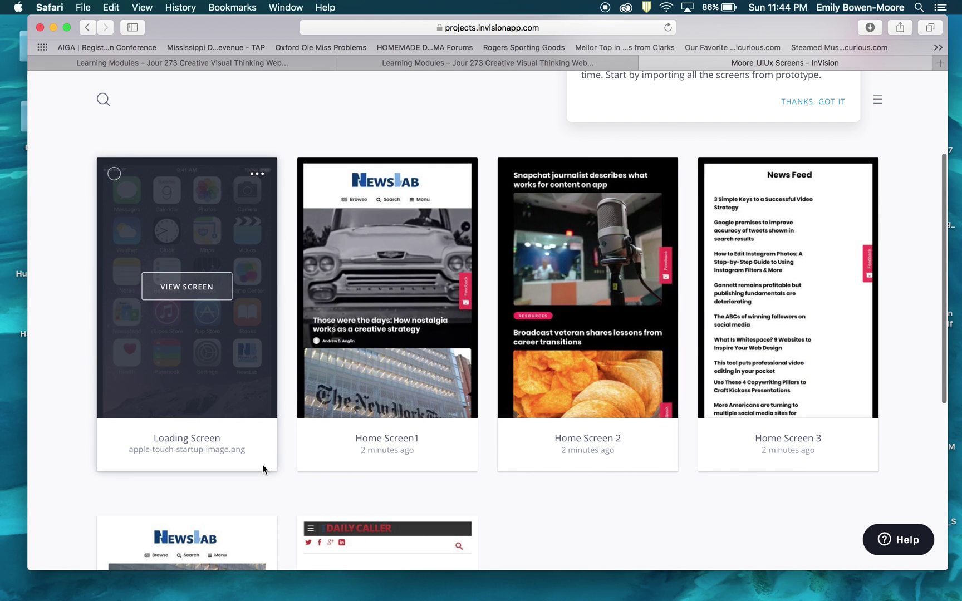
mouse_move(594, 291)
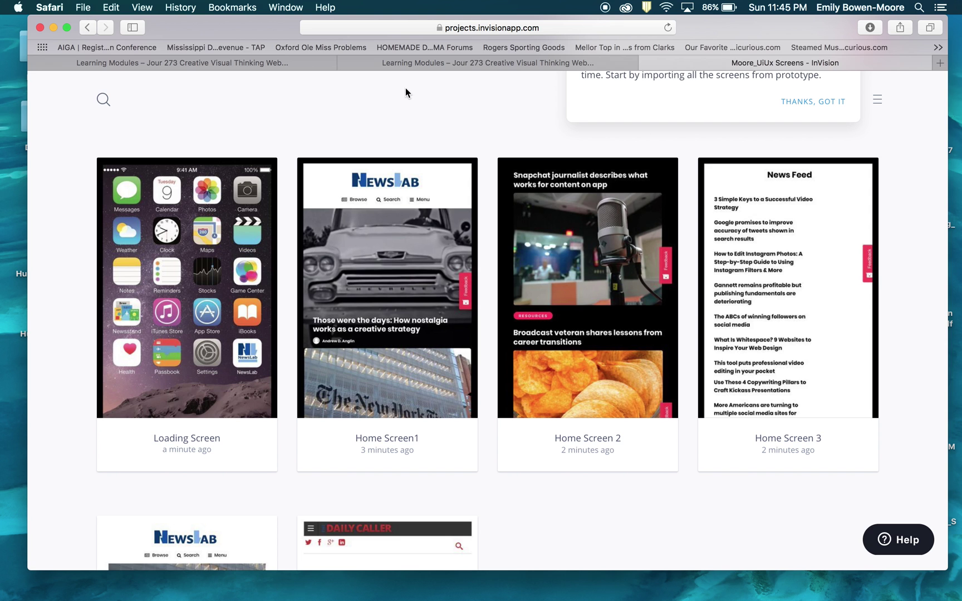
left_click(832, 102)
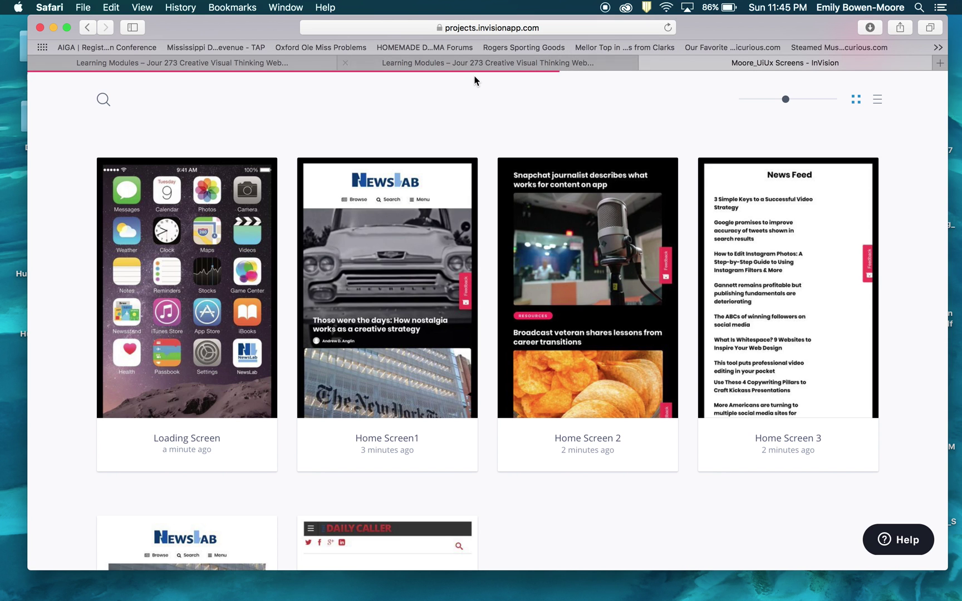
scroll(478, 95, "down", 5)
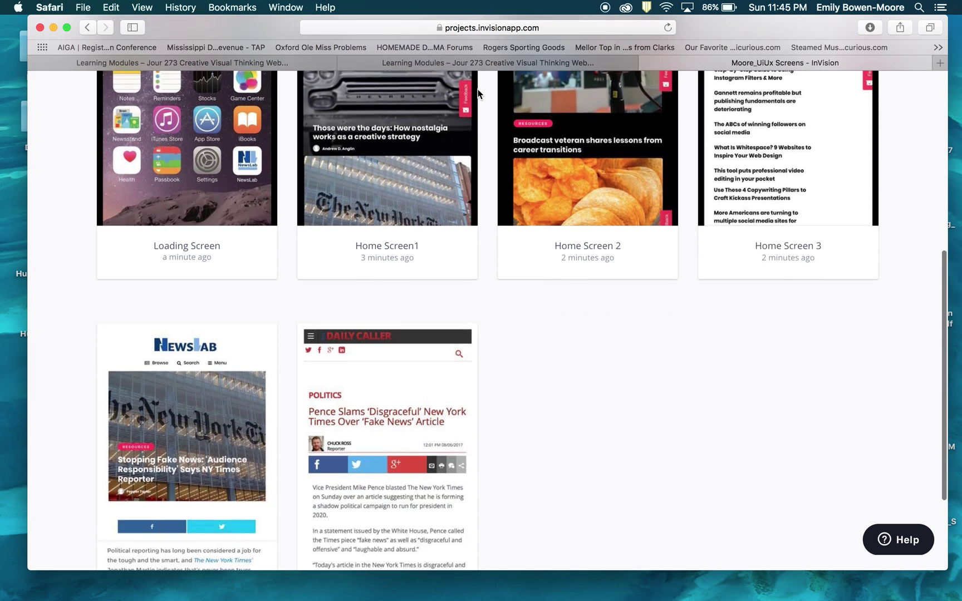
mouse_move(413, 275)
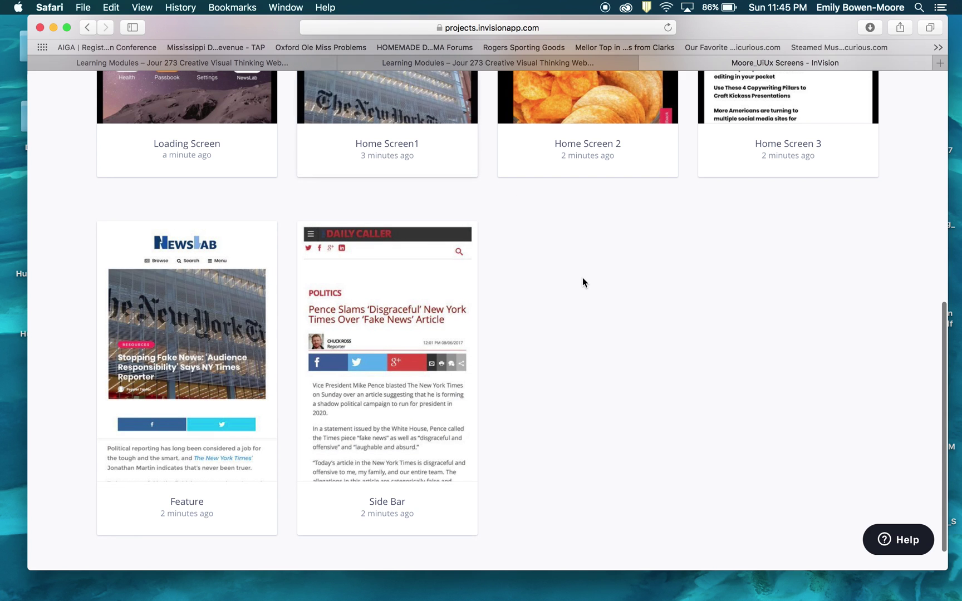
scroll(582, 278, "up", 10)
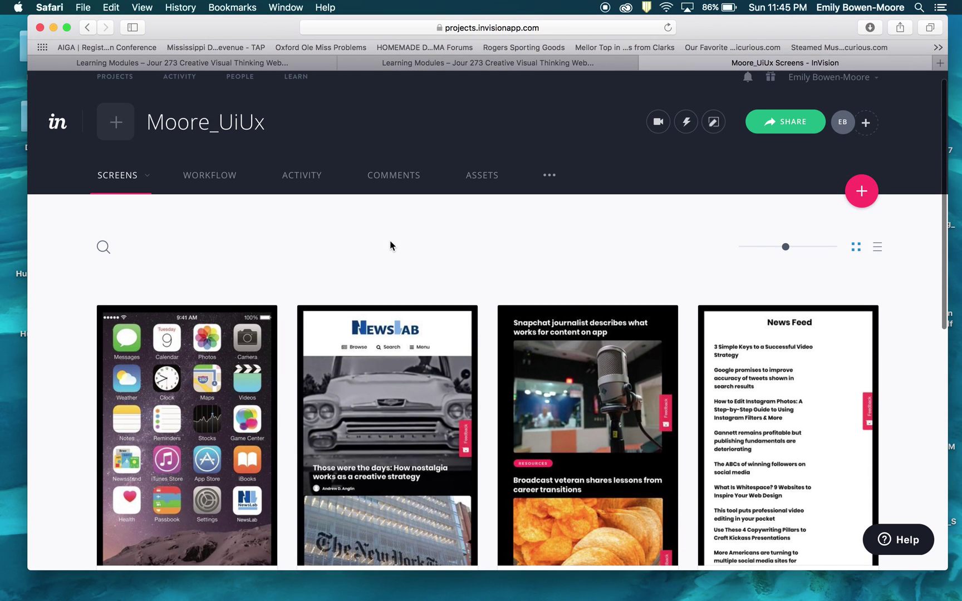
scroll(607, 256, "down", 10)
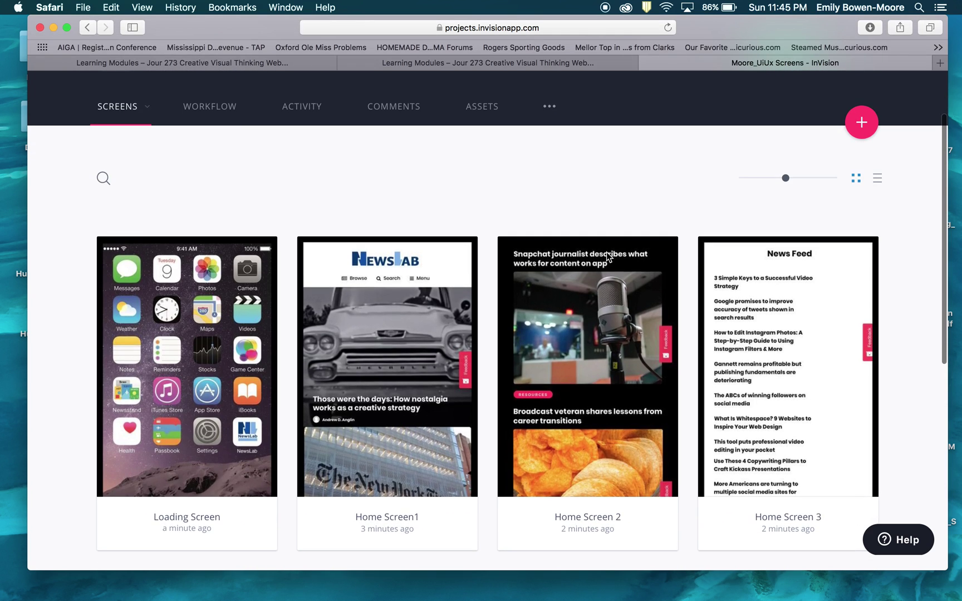
scroll(608, 257, "up", 4)
scroll(606, 257, "up", 2)
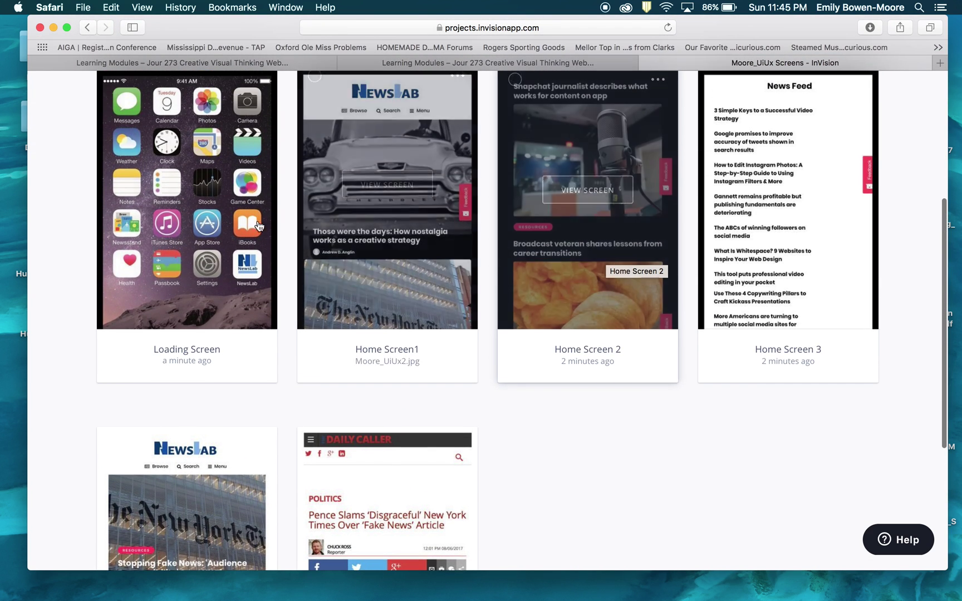
Step: Preview the prototype starting from the Loading Screen
left_click(197, 211)
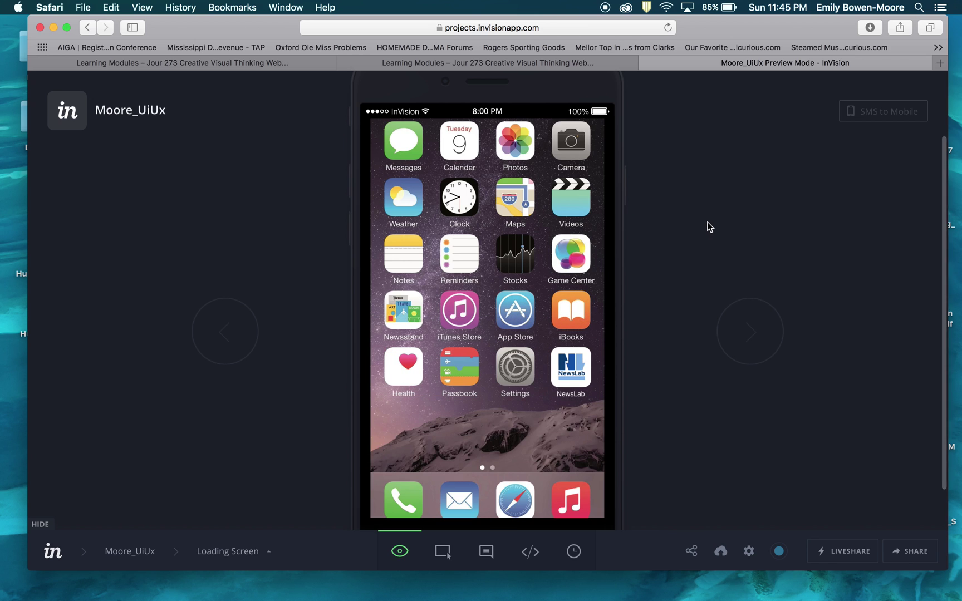
scroll(709, 226, "down", 3)
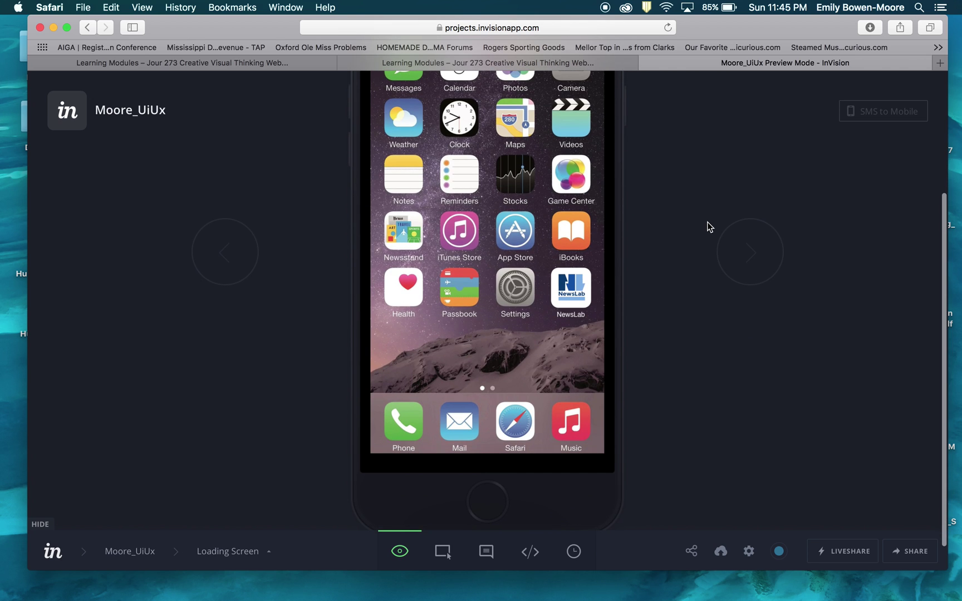
scroll(709, 226, "up", 2)
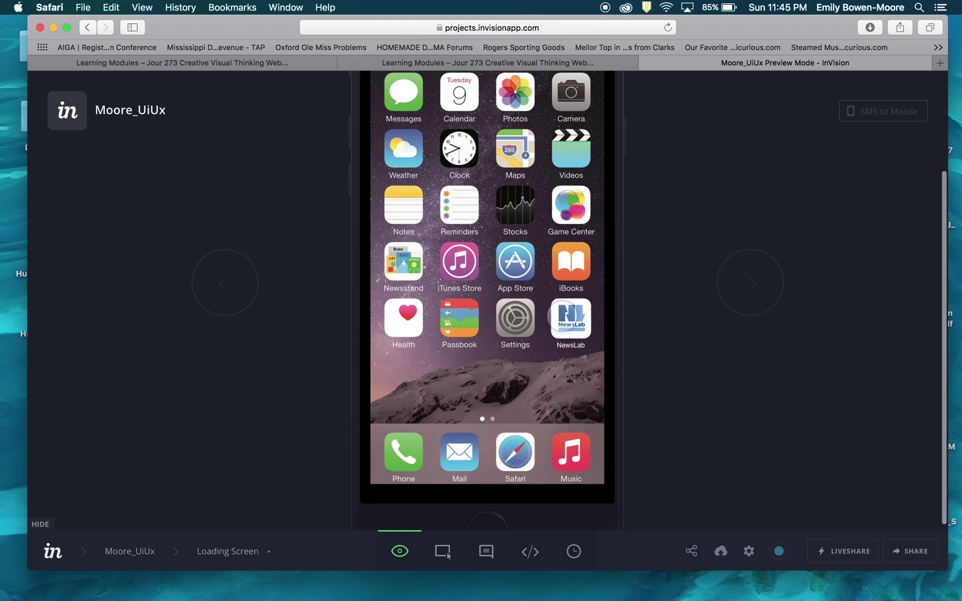
Step: Tap the NewsLab app icon to reach Home Screen1 and scroll through it
left_click(729, 286)
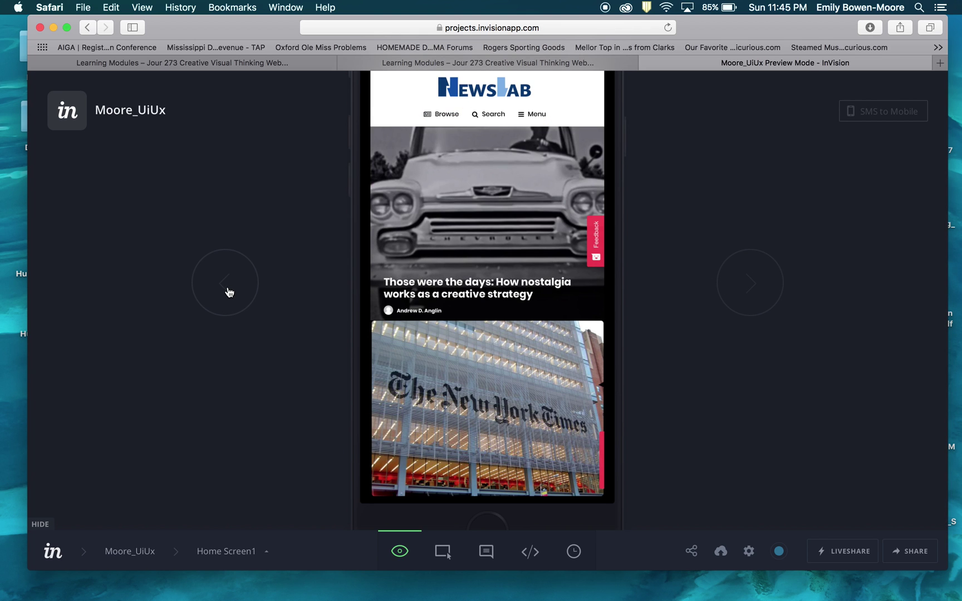
scroll(521, 309, "down", 5)
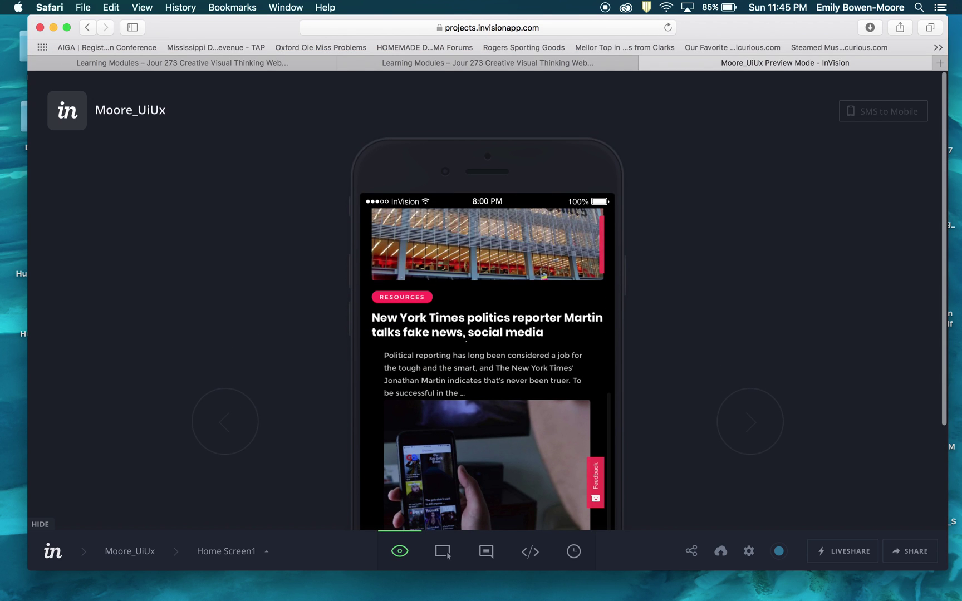
scroll(463, 312, "down", 4)
scroll(464, 312, "up", 4)
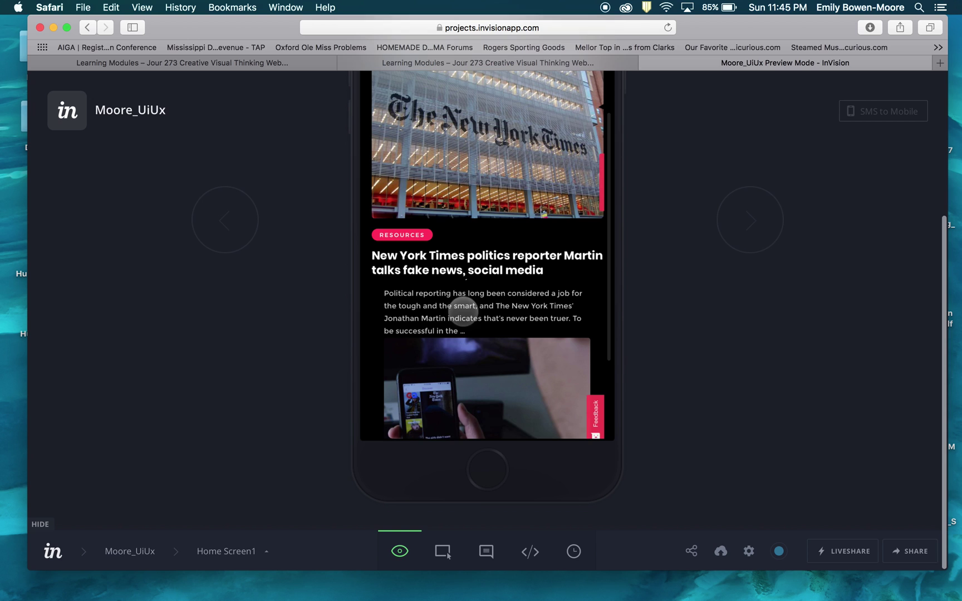
scroll(450, 392, "down", 4)
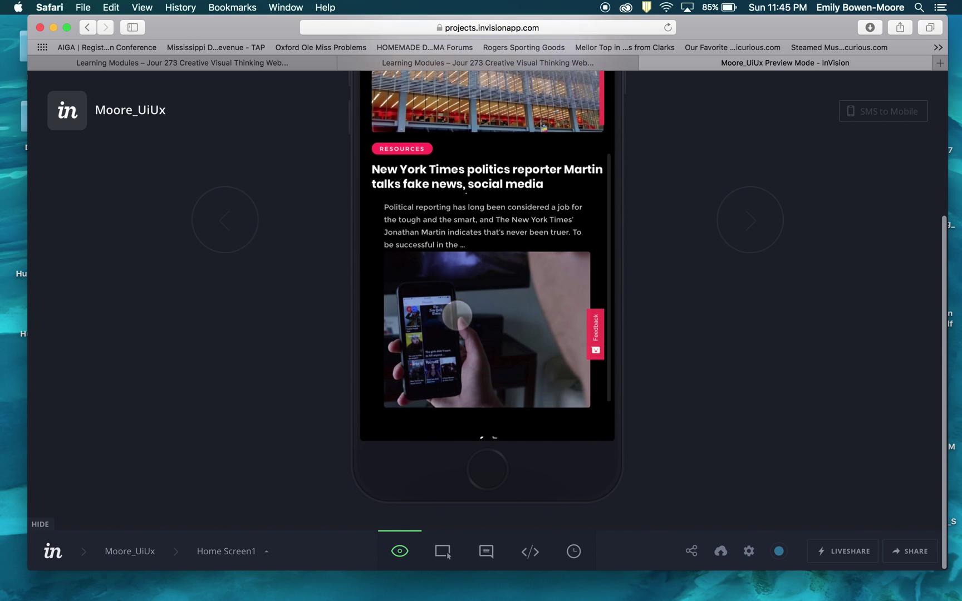
scroll(457, 316, "up", 6)
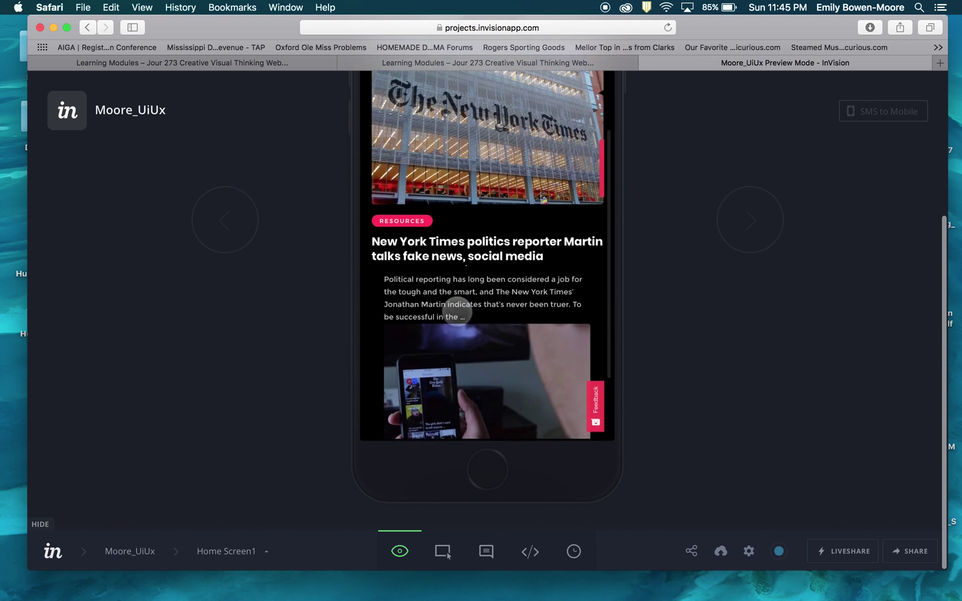
scroll(457, 312, "down", 10)
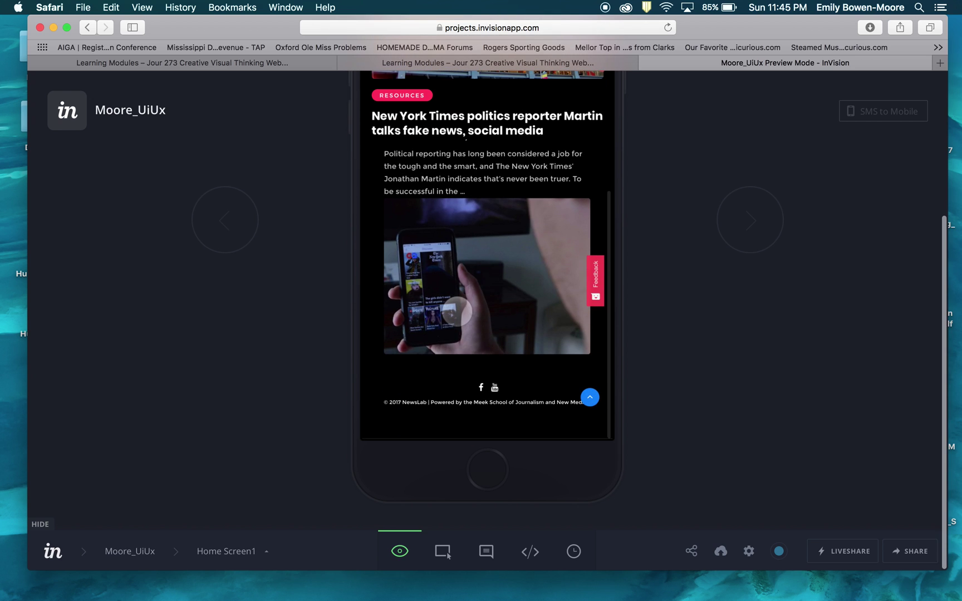
scroll(456, 311, "up", 10)
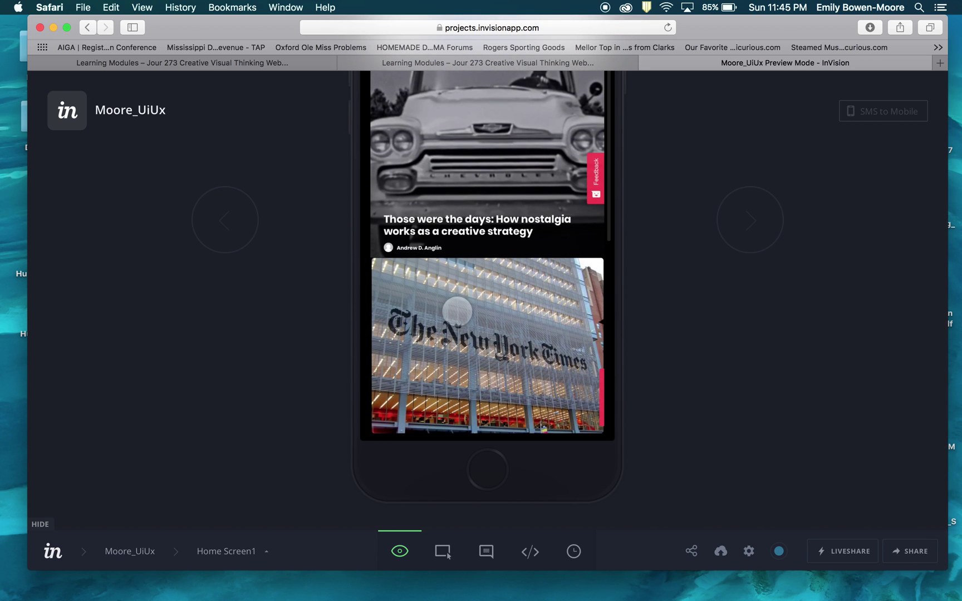
scroll(457, 311, "down", 10)
scroll(458, 312, "up", 10)
scroll(670, 241, "up", 3)
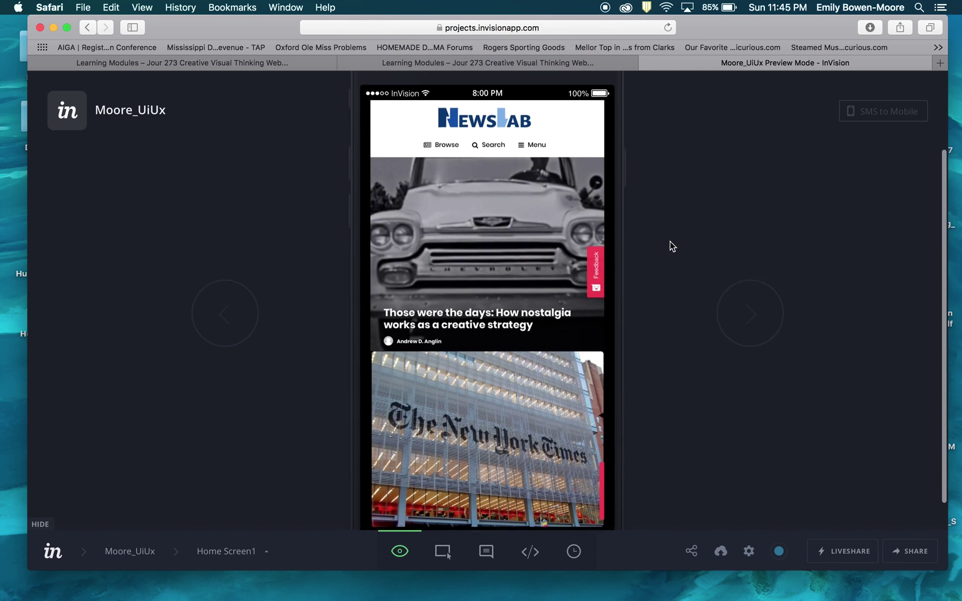
scroll(670, 241, "down", 1)
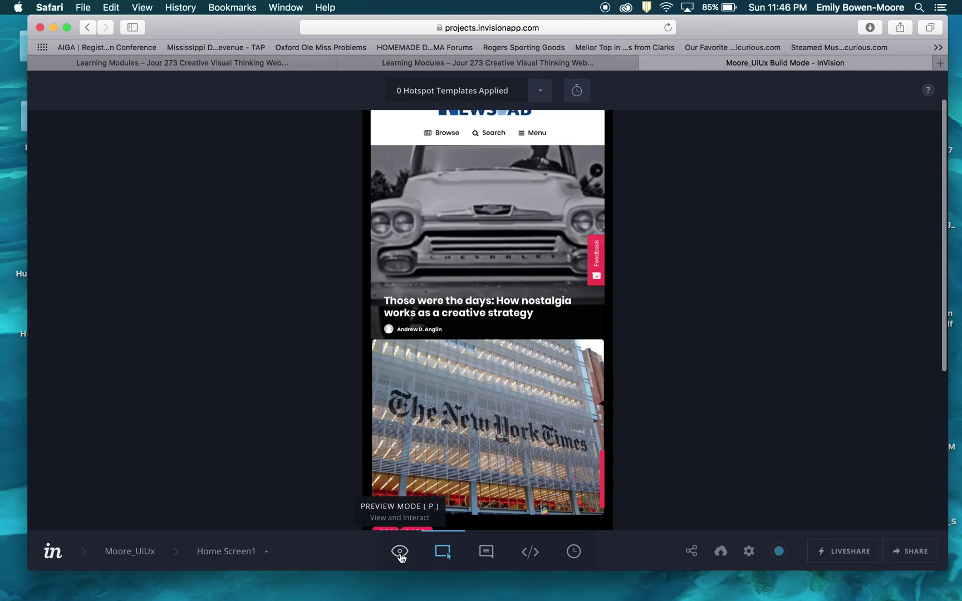
Step: Back in Build Mode, draw a hotspot over the New York Times image on Home Screen1
left_click(399, 552)
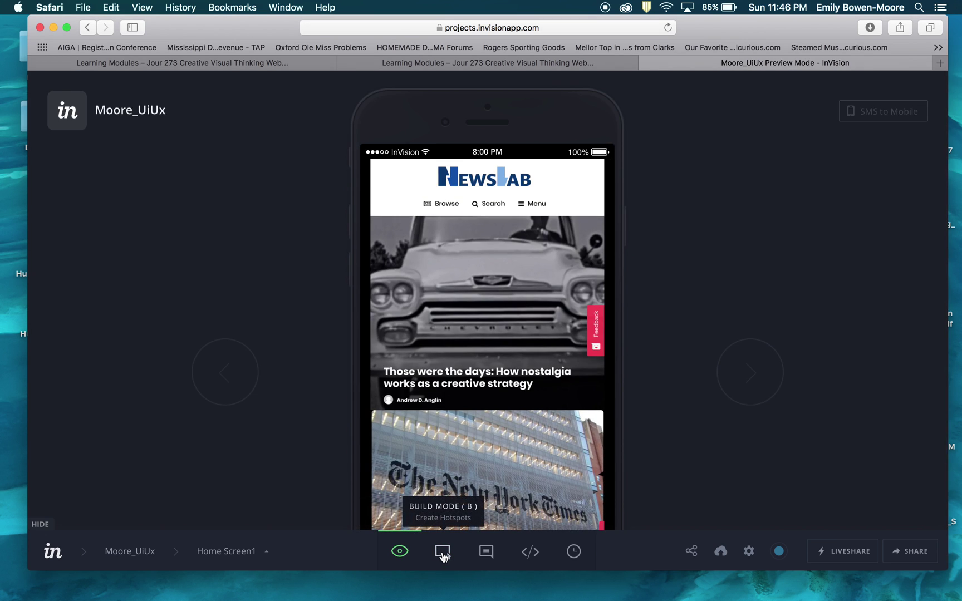
left_click(442, 553)
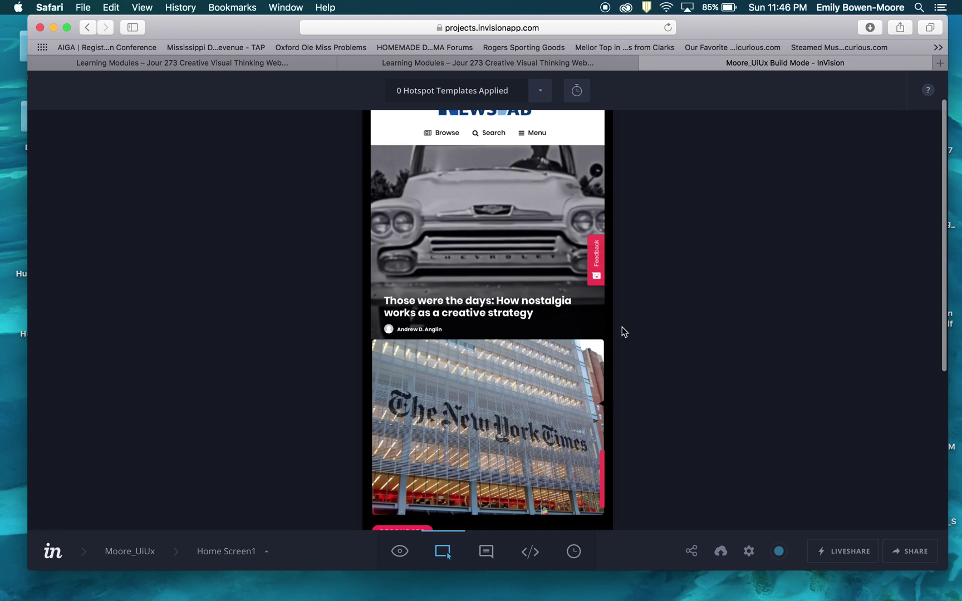
scroll(488, 338, "down", 8)
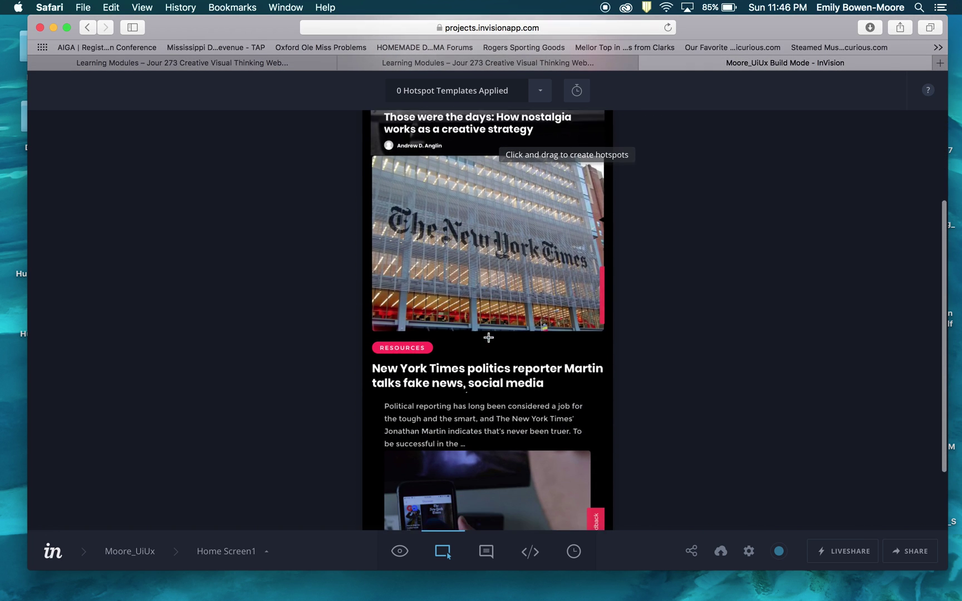
scroll(489, 337, "up", 1)
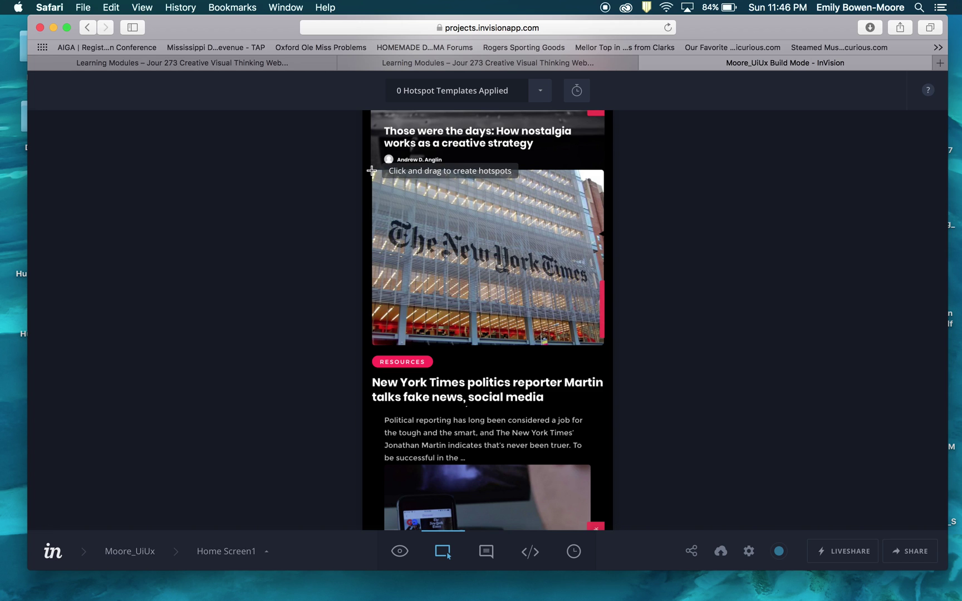
left_click_drag(372, 171, 602, 343)
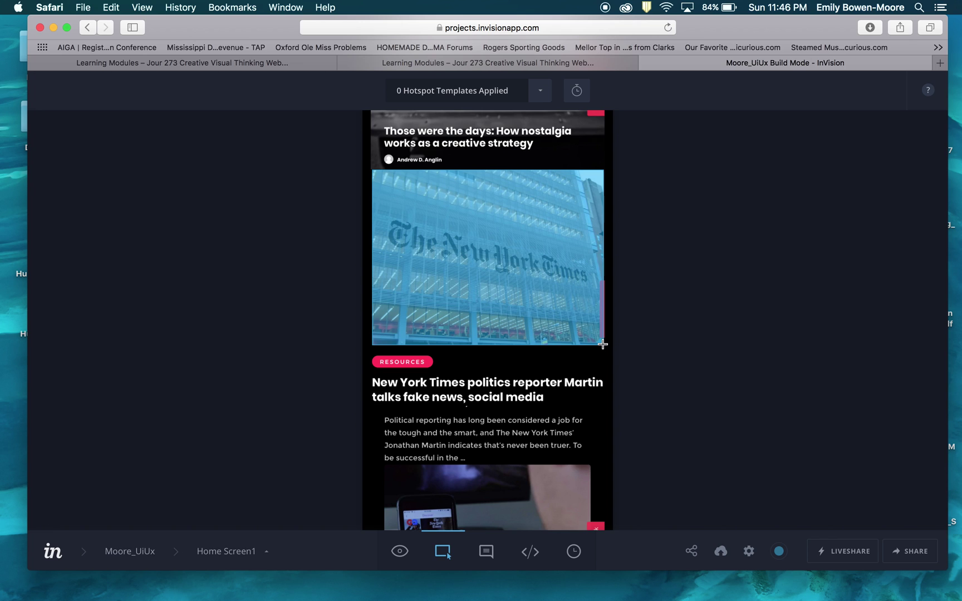
left_click_drag(602, 344, 603, 345)
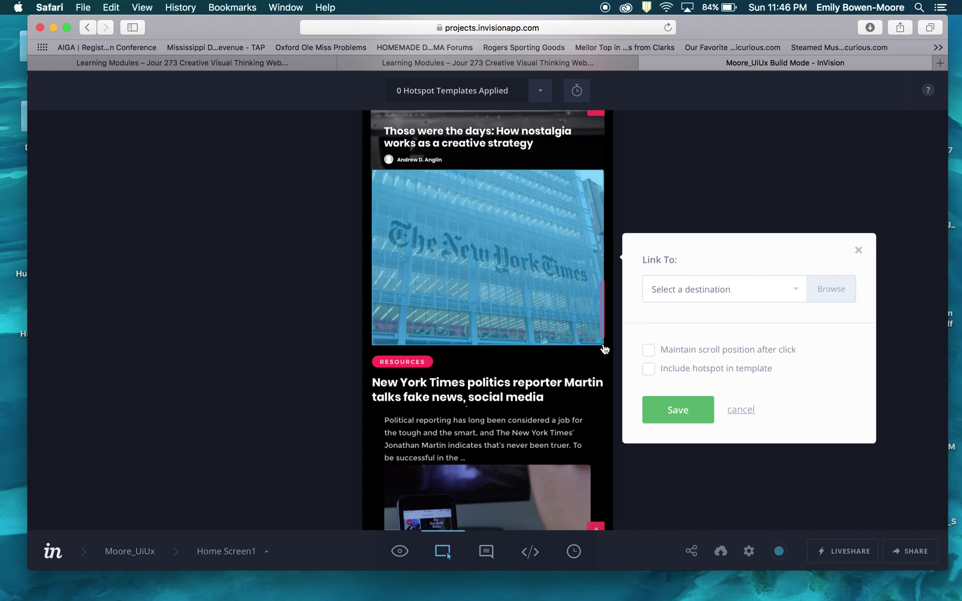
Step: Link the new hotspot to the Feature screen
left_click(799, 292)
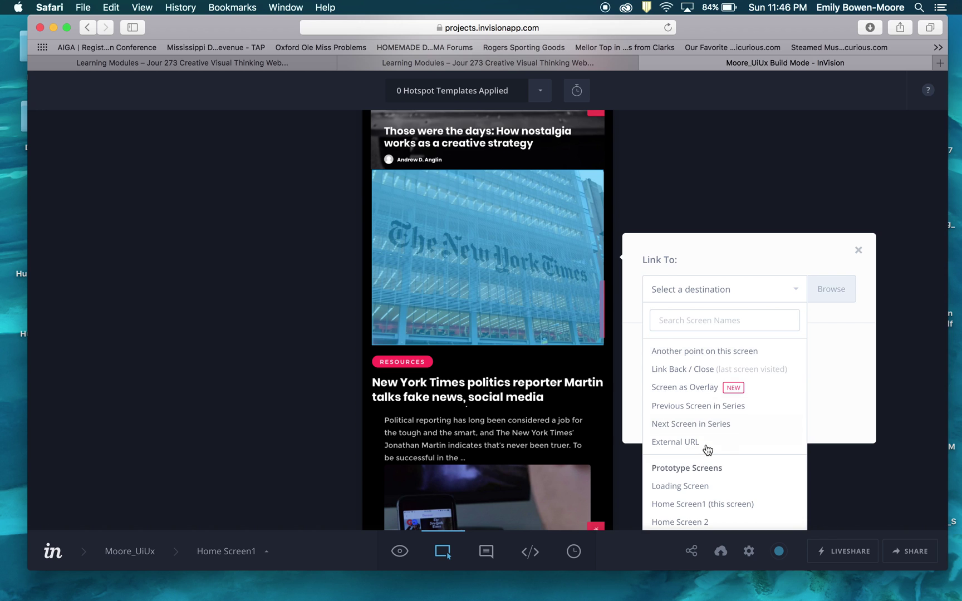
scroll(707, 450, "down", 2)
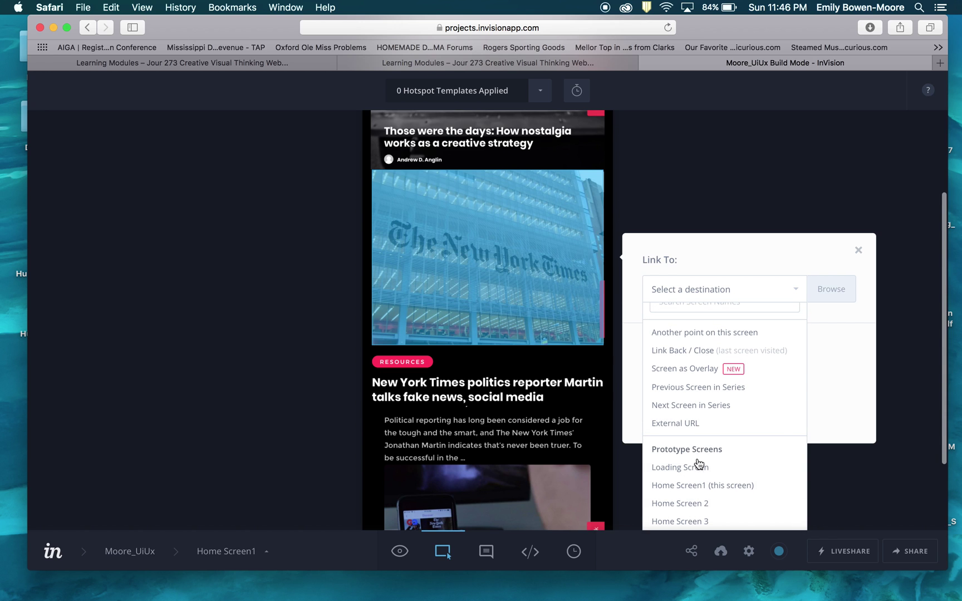
mouse_move(703, 505)
scroll(699, 516, "down", 5)
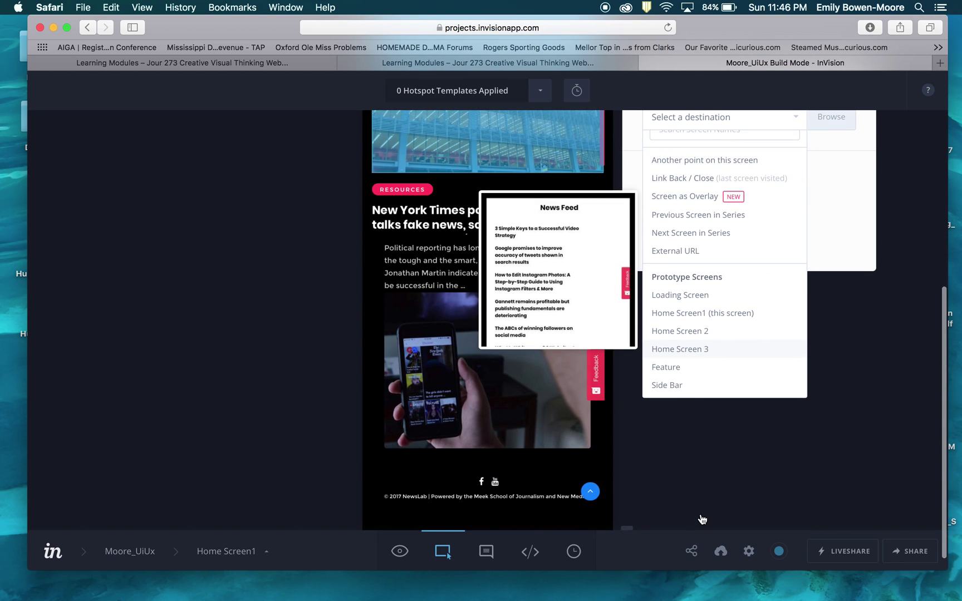
mouse_move(677, 374)
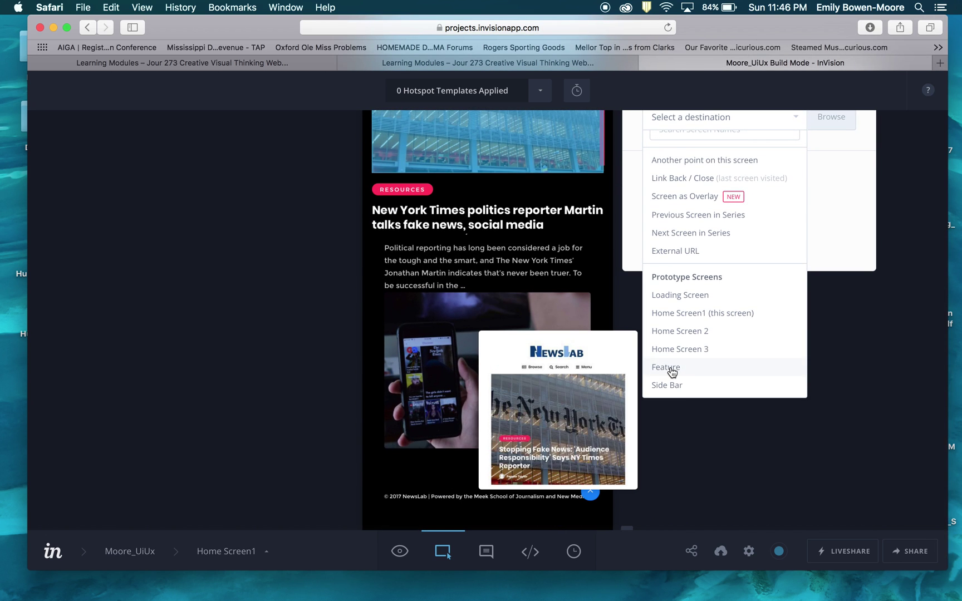
left_click(672, 370)
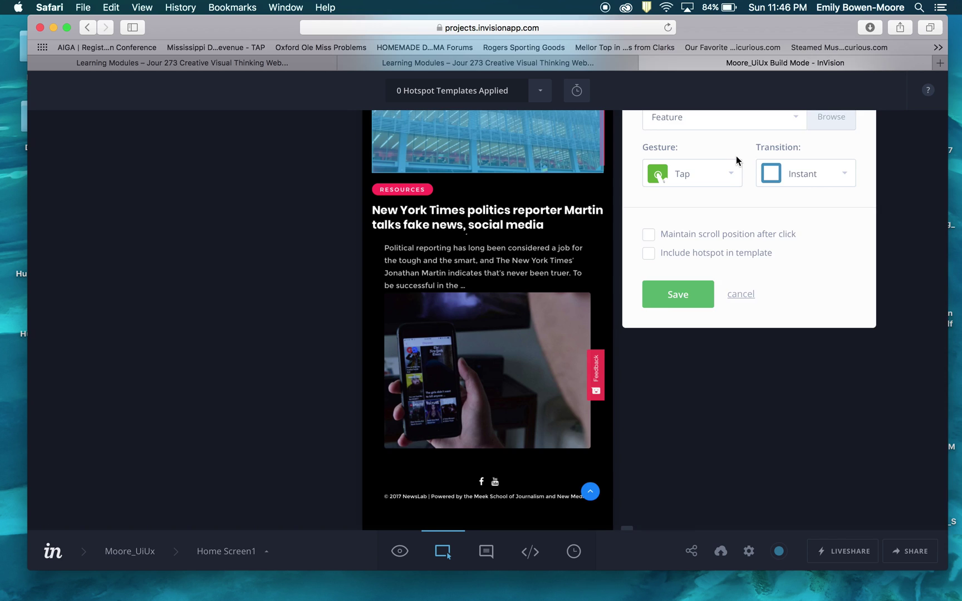
scroll(736, 155, "up", 4)
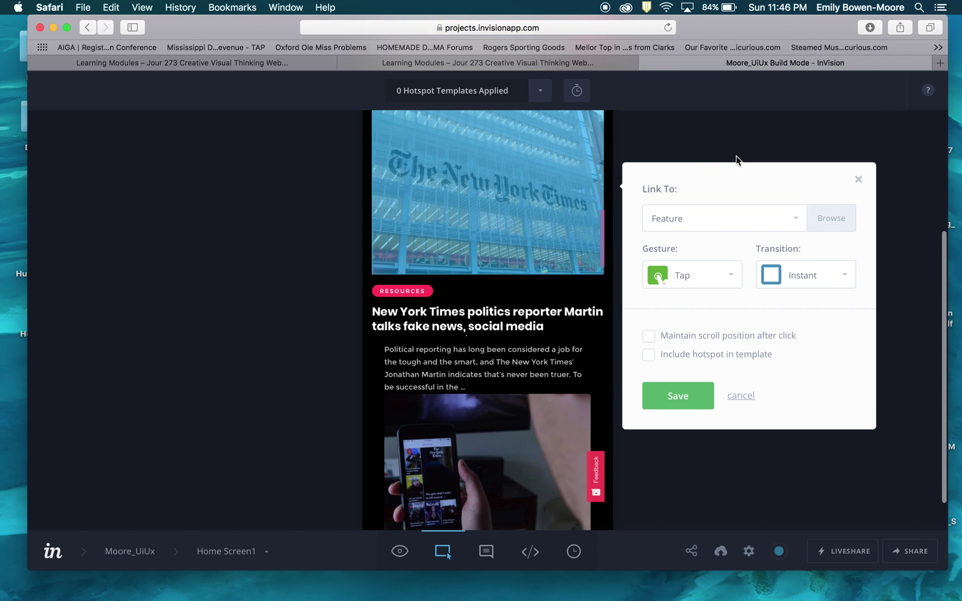
Step: Keep the Tap gesture, set the Push Left transition, leave template unchecked, and save
left_click(731, 281)
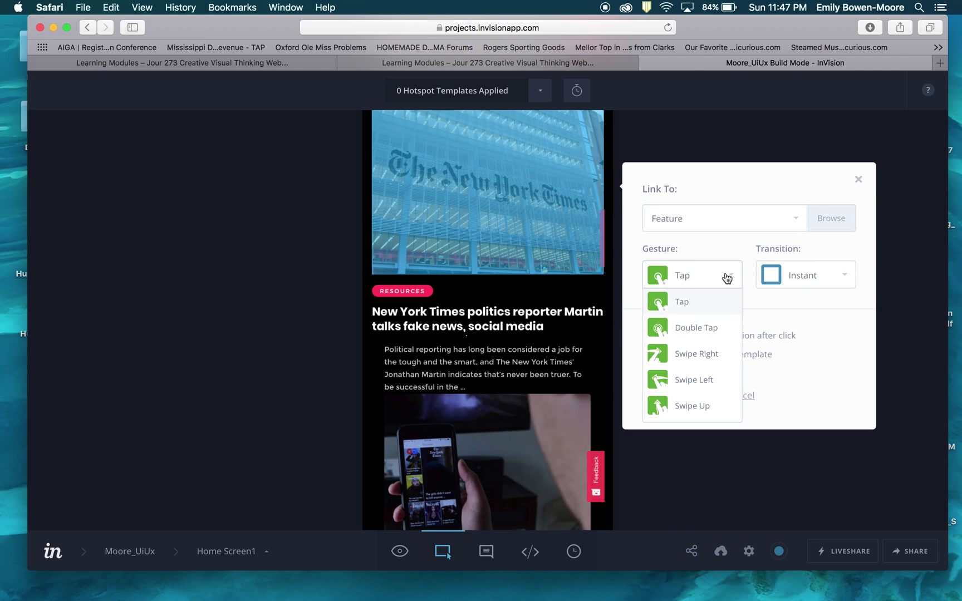
left_click(690, 304)
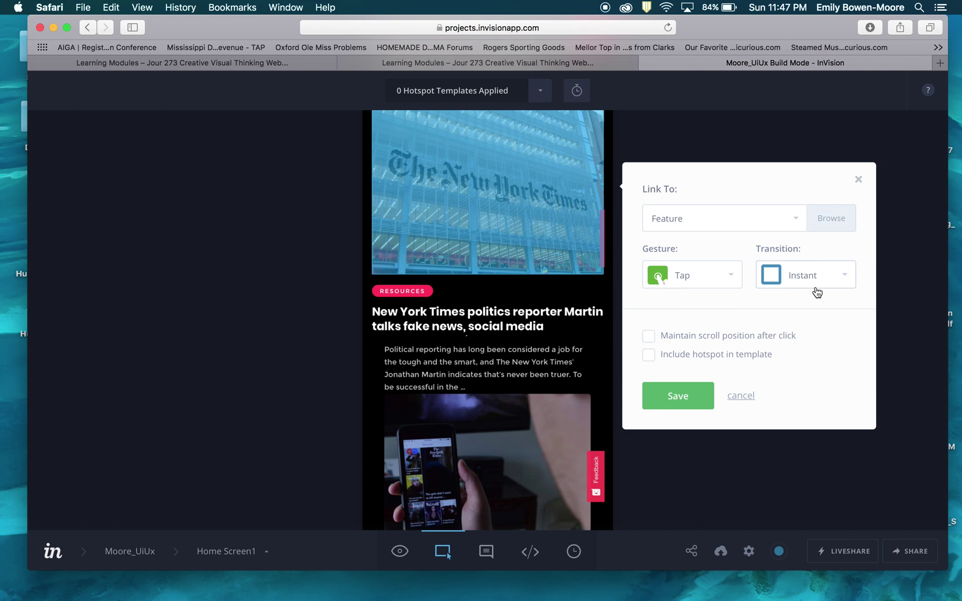
left_click(845, 279)
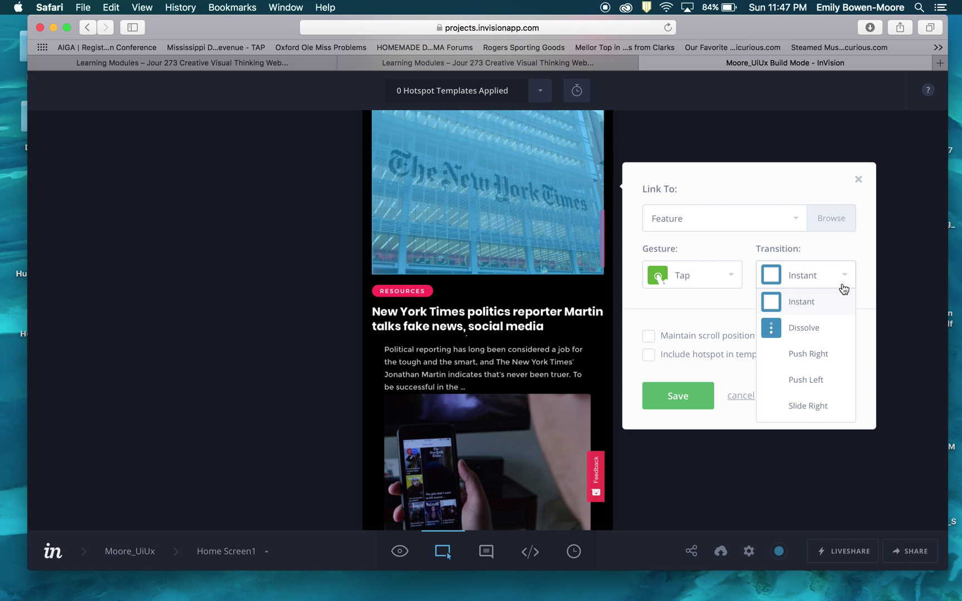
left_click(806, 384)
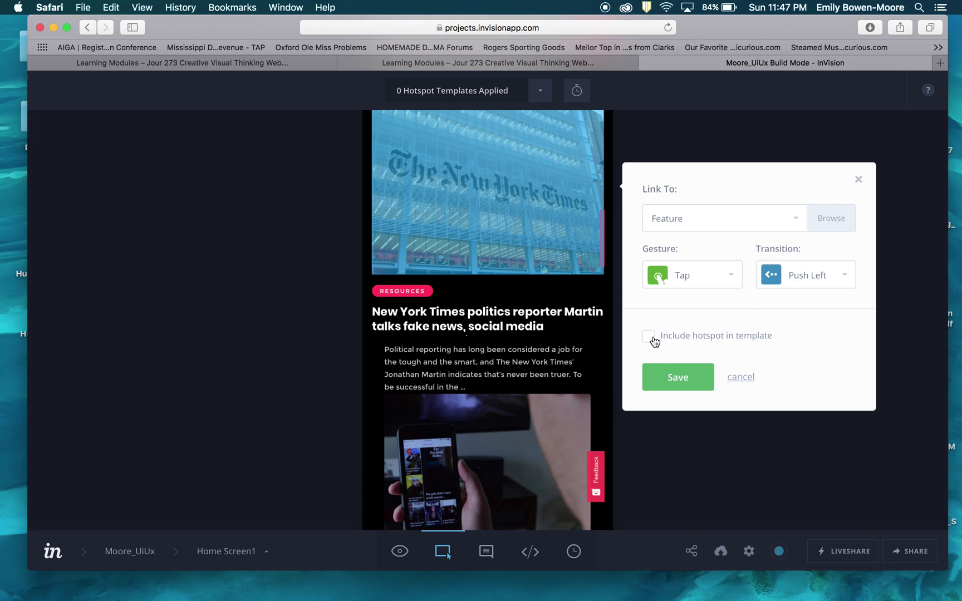
left_click(649, 337)
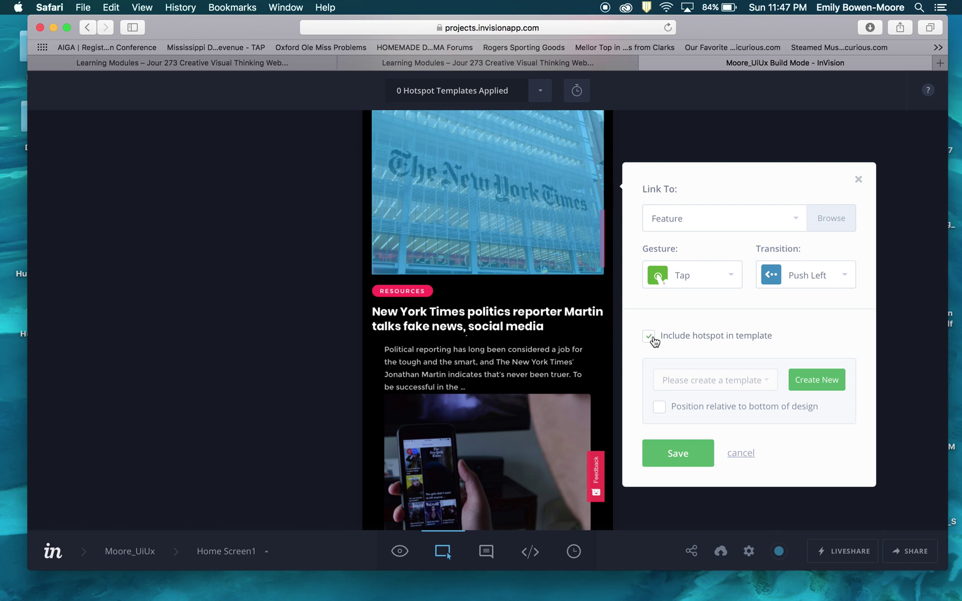
left_click(655, 342)
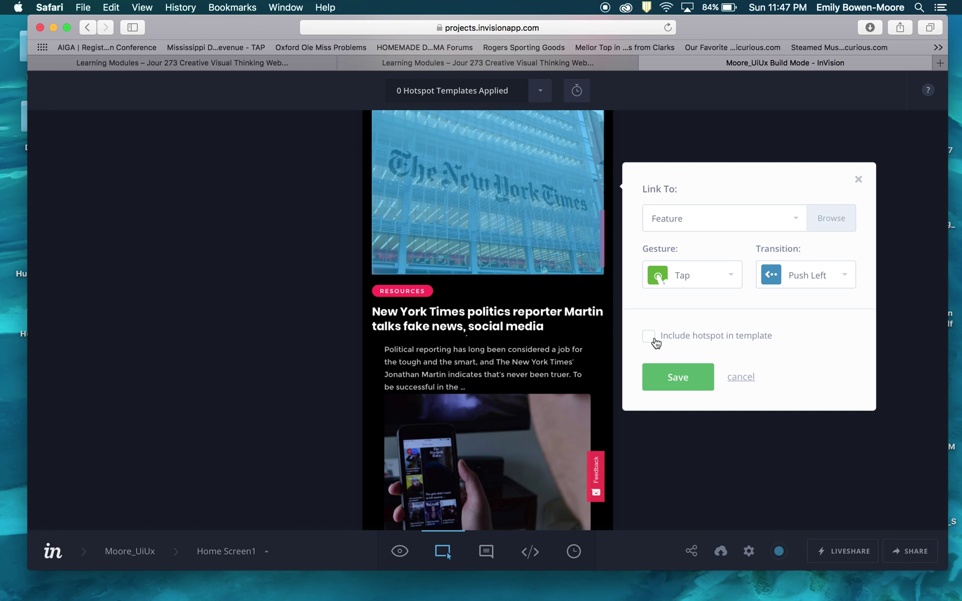
left_click(678, 379)
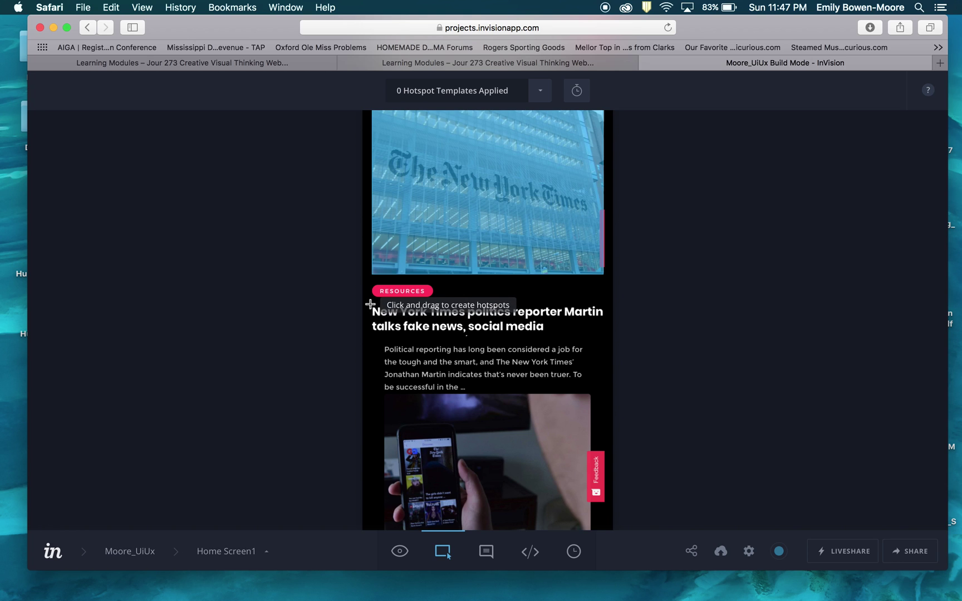
Step: Cover the NYT politics headline with a hotspot linked to Feature using Push Left, and save it
left_click_drag(370, 306, 605, 337)
scroll(718, 343, "down", 2)
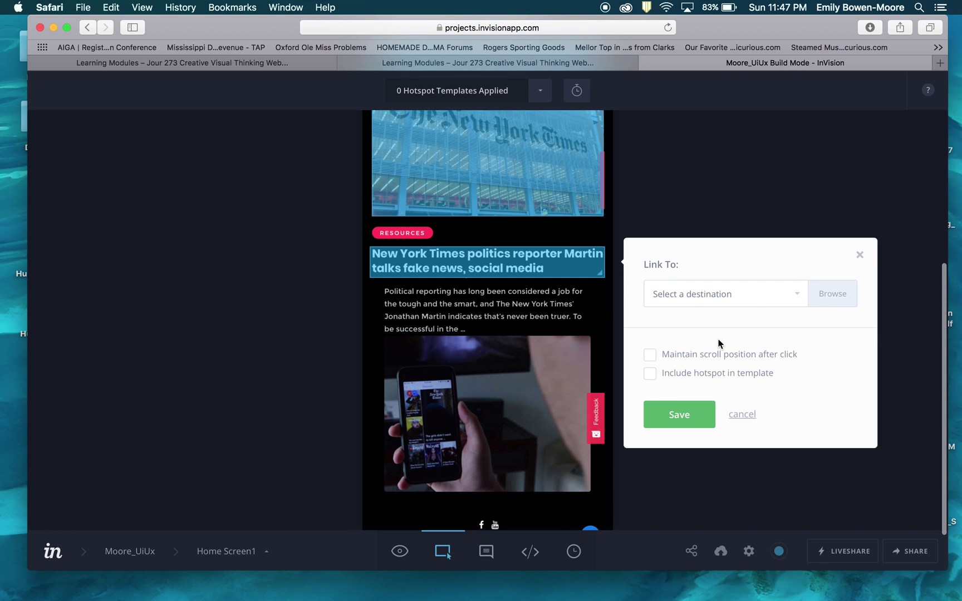
left_click(796, 301)
scroll(687, 399, "down", 1)
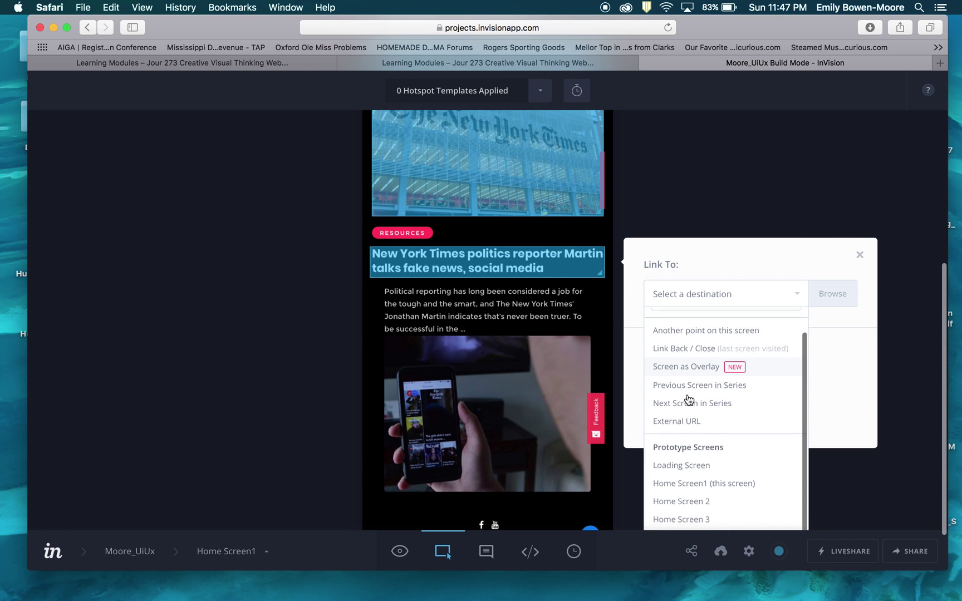
scroll(695, 476, "down", 3)
left_click(680, 481)
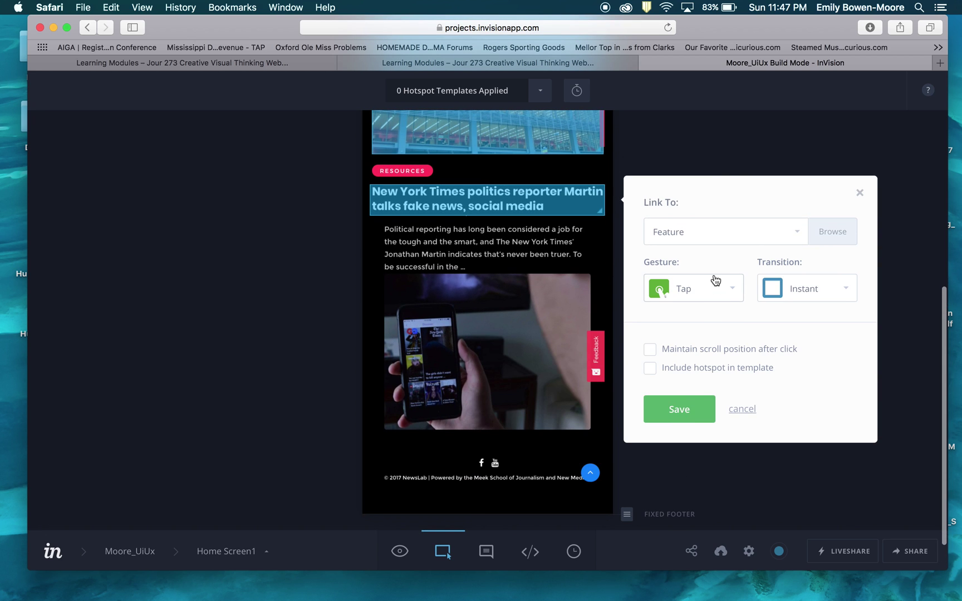
left_click(851, 292)
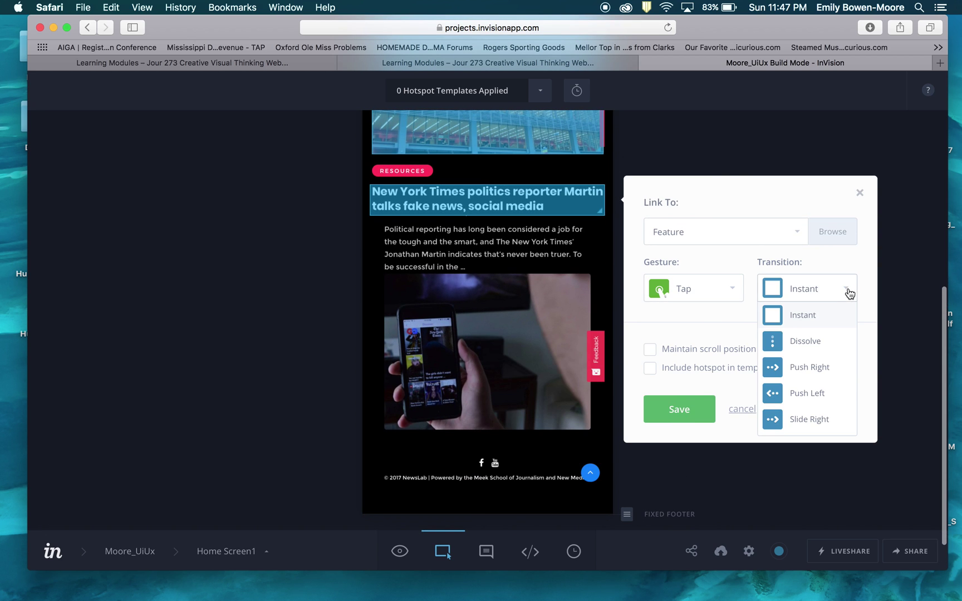
left_click(805, 394)
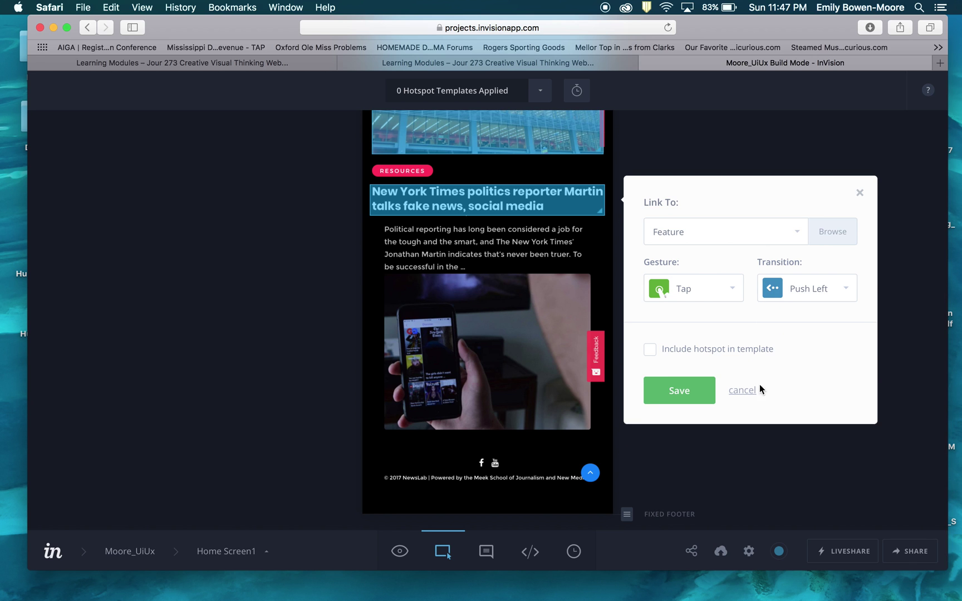
left_click(672, 398)
scroll(463, 313, "up", 6)
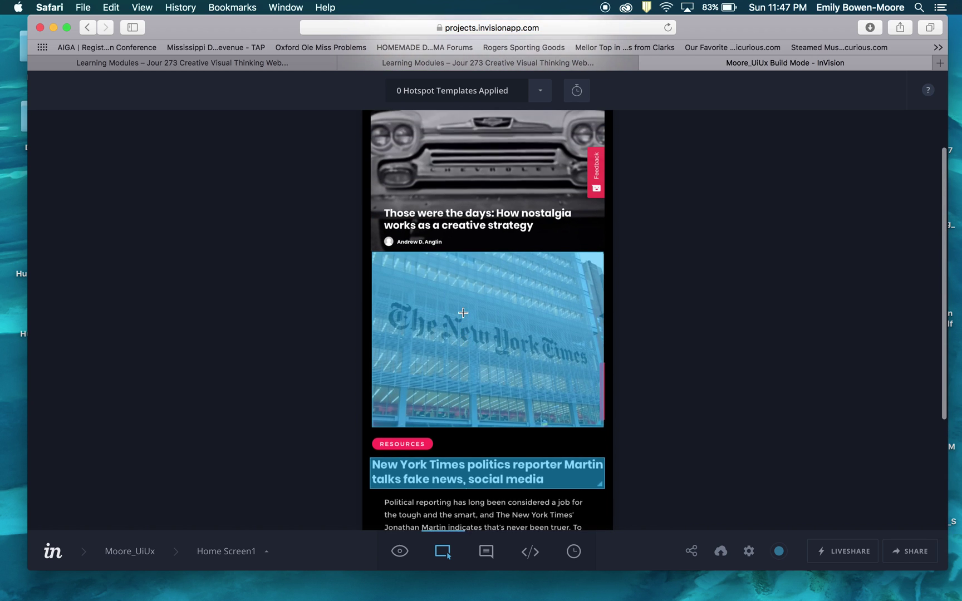
scroll(463, 313, "up", 5)
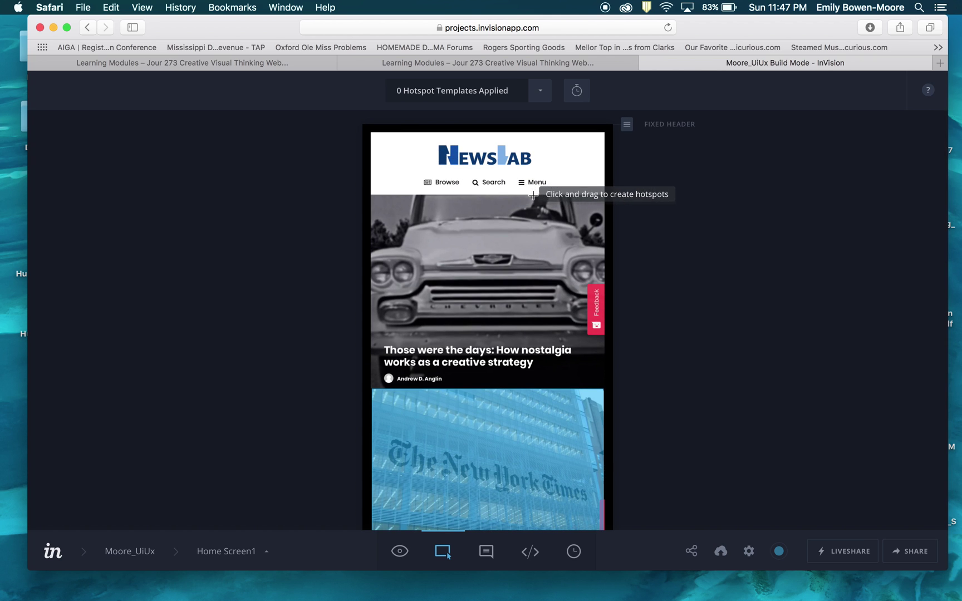
scroll(475, 279, "down", 10)
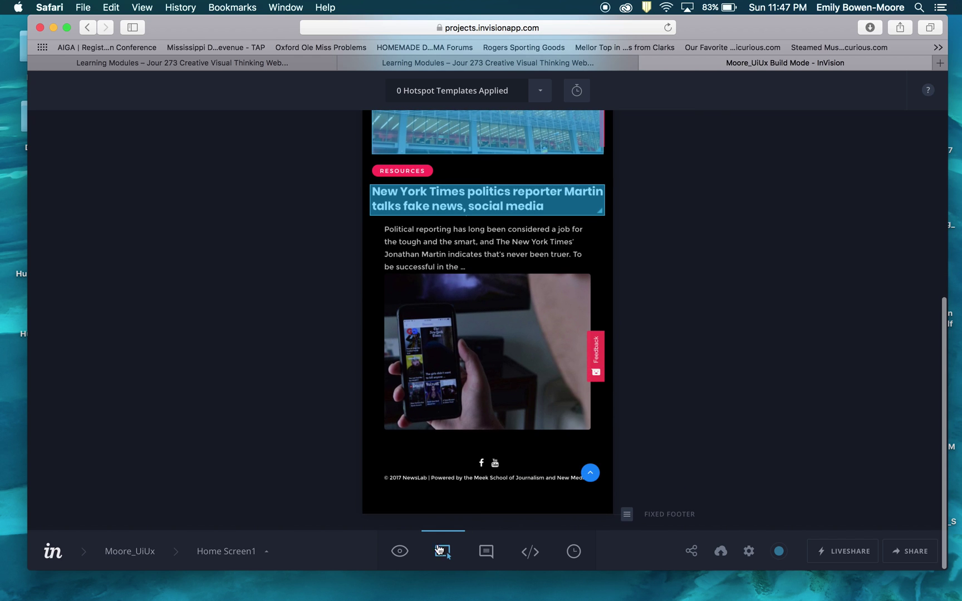
Step: In Preview Mode, tap the New York Times article and scroll through the Feature screen it opens
left_click(400, 551)
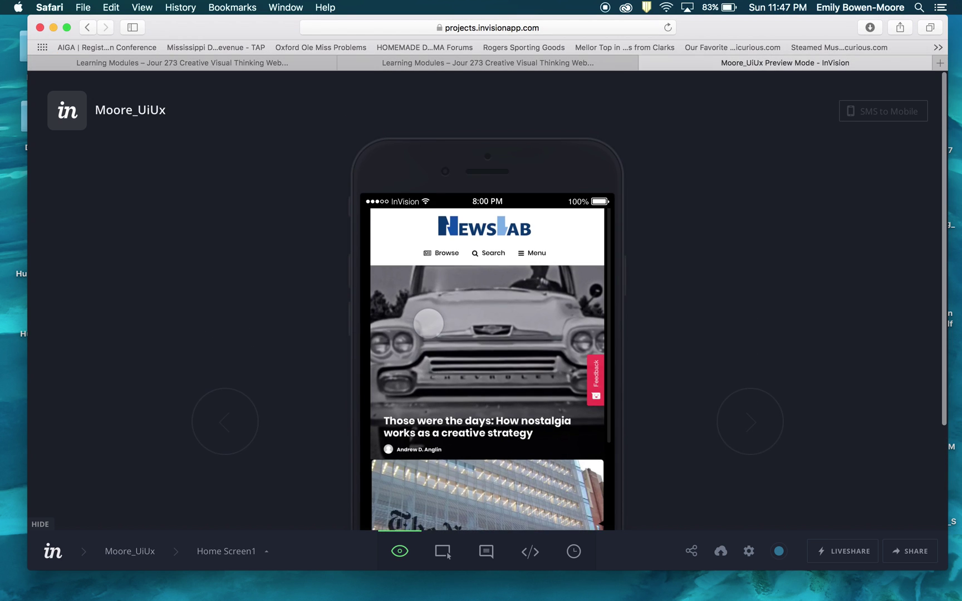
scroll(428, 323, "down", 2)
scroll(428, 323, "down", 10)
scroll(427, 323, "up", 4)
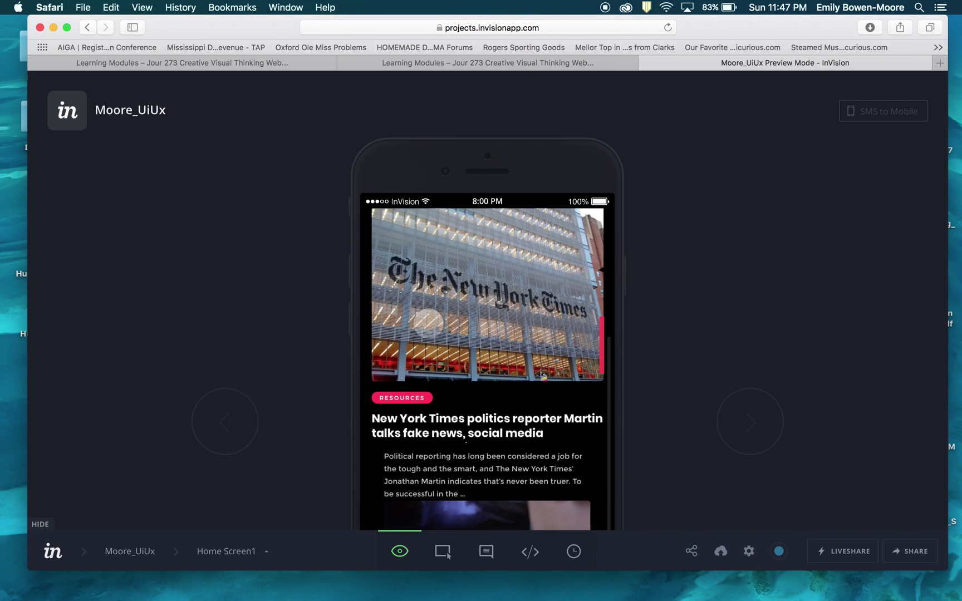
left_click(428, 323)
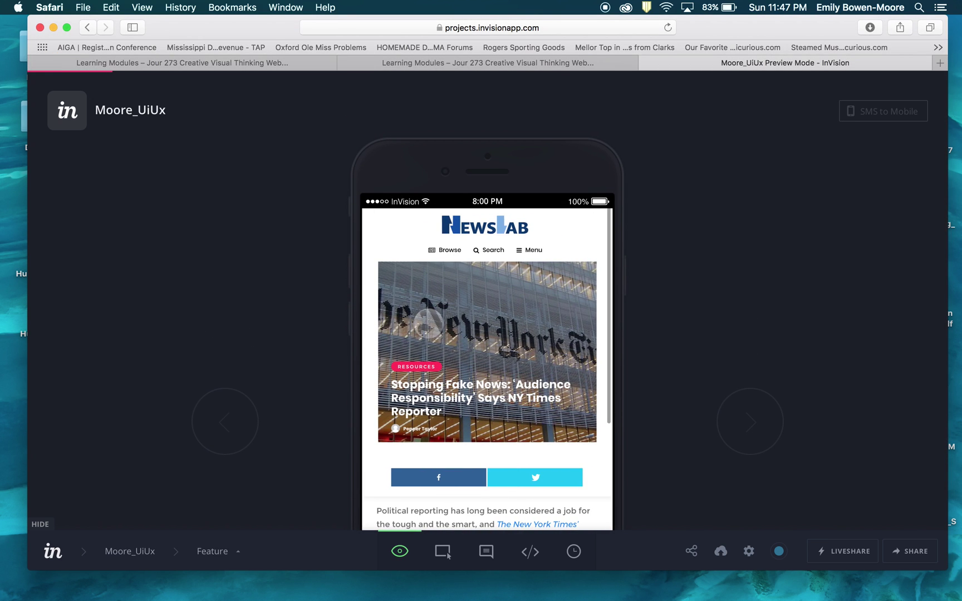
scroll(427, 323, "down", 10)
scroll(428, 323, "up", 10)
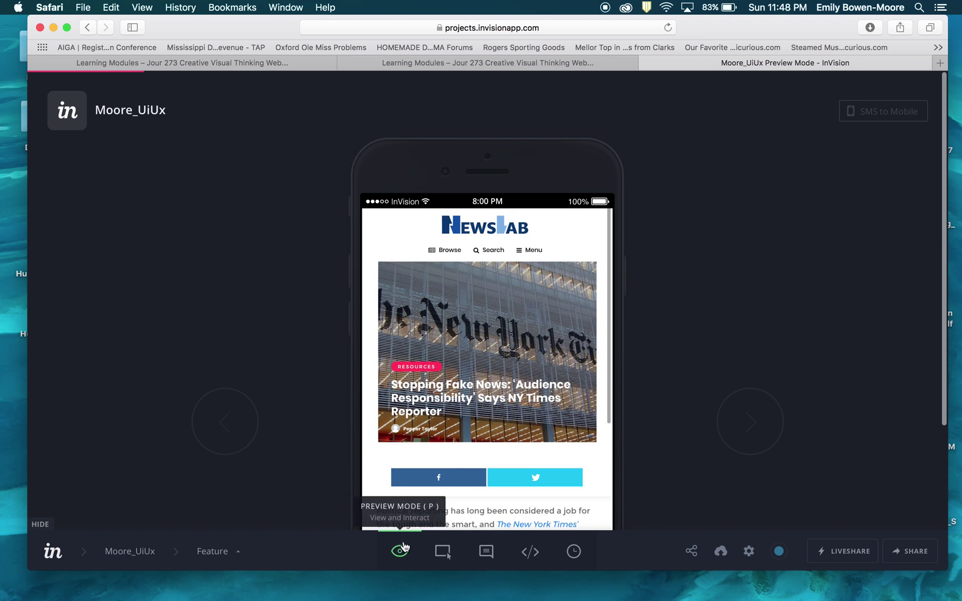
scroll(437, 371, "down", 15)
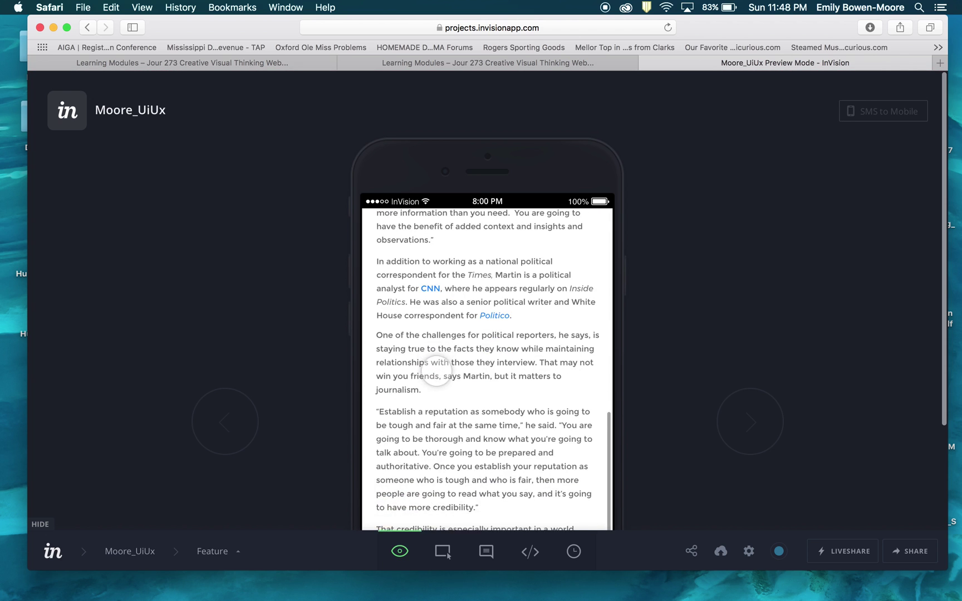
scroll(437, 371, "up", 15)
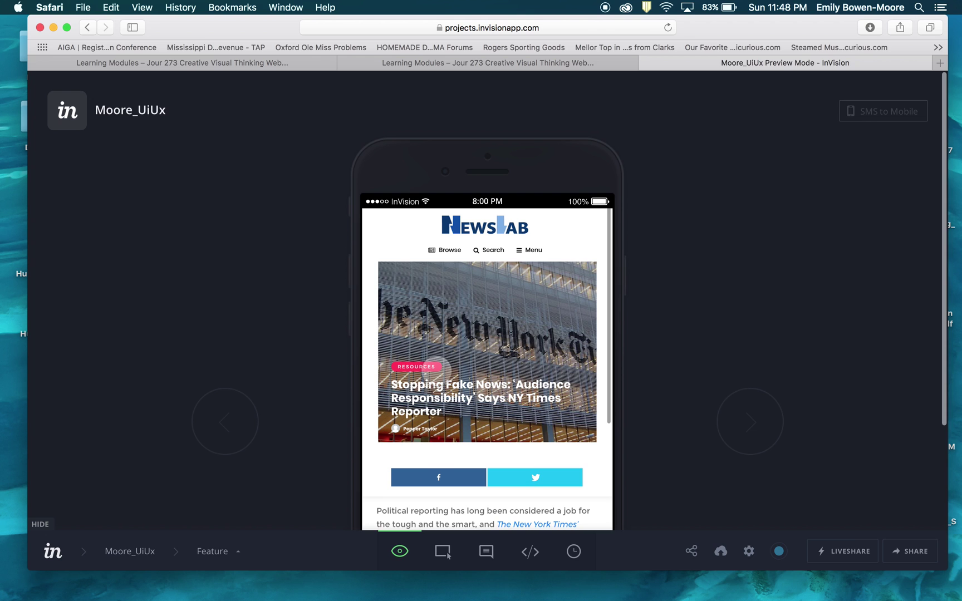
scroll(437, 371, "down", 15)
scroll(437, 372, "up", 15)
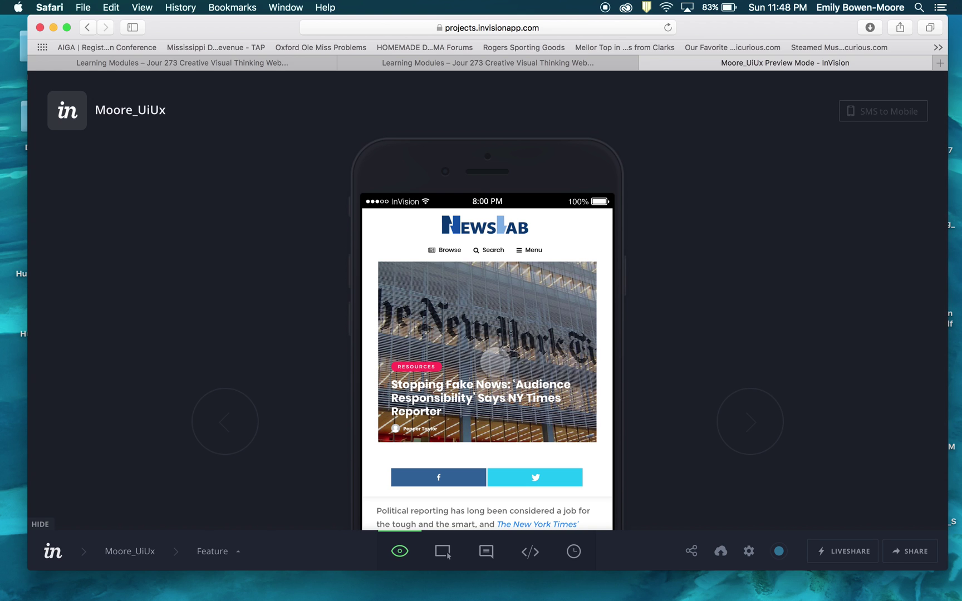
Step: In Build Mode, add a NewsLab logo hotspot on Feature linking to Home Screen1 (Tap, Instant)
left_click(447, 552)
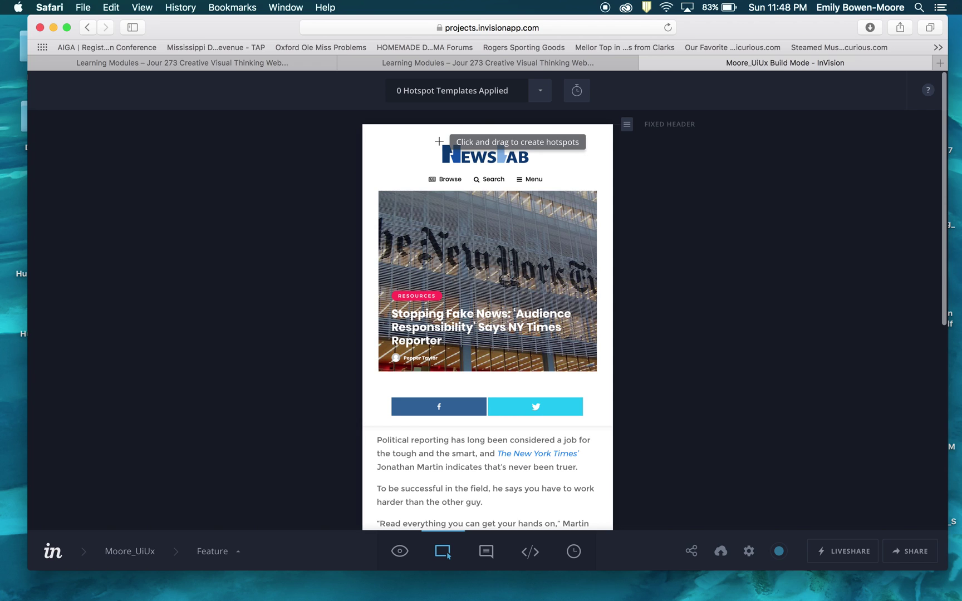
left_click_drag(439, 143, 530, 167)
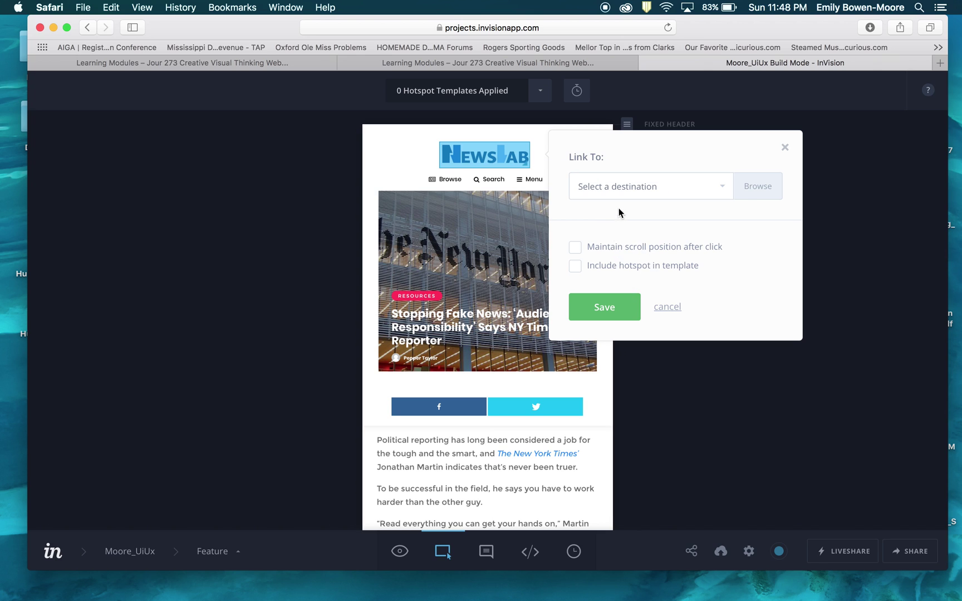
left_click(724, 188)
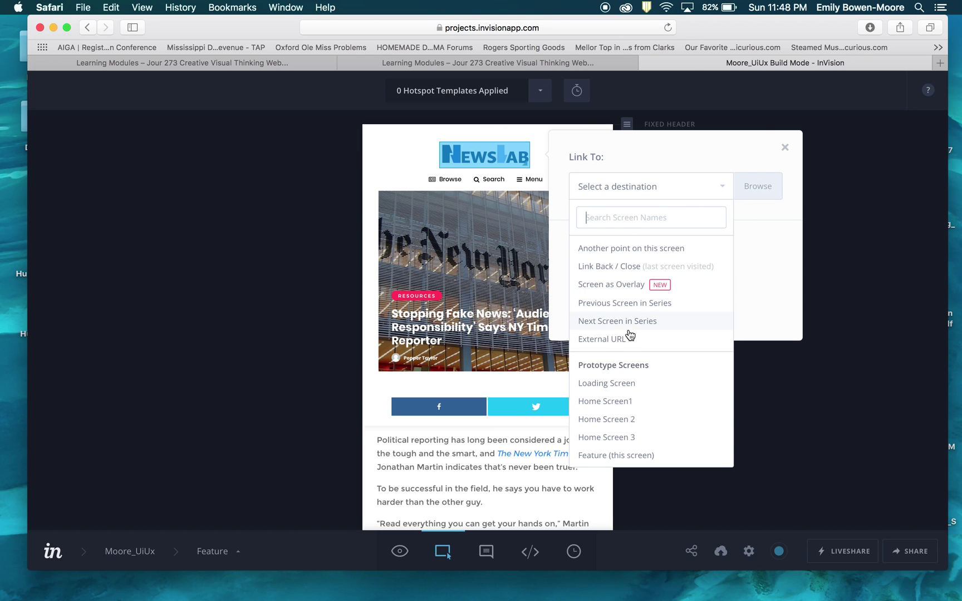
left_click(622, 402)
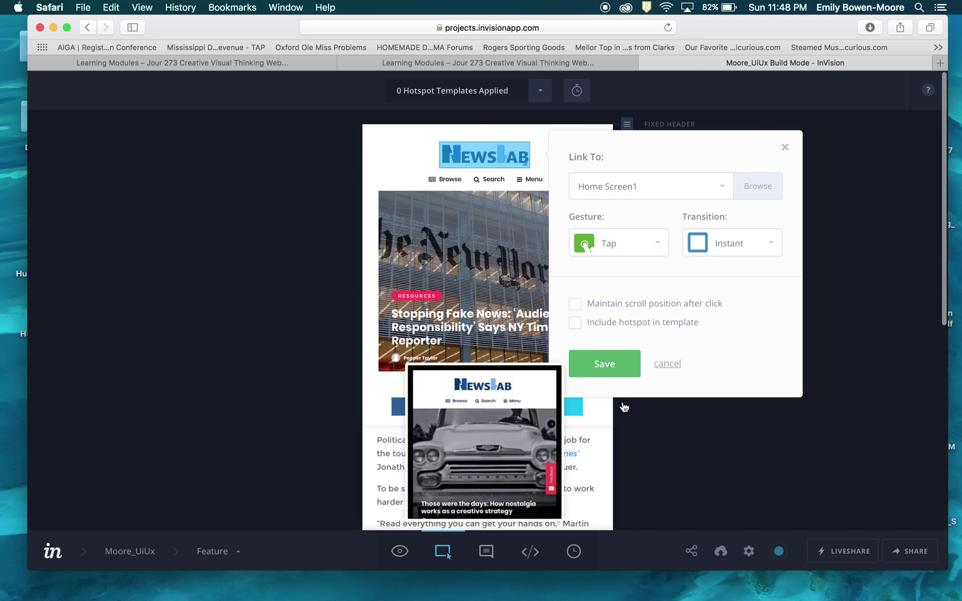
left_click(603, 364)
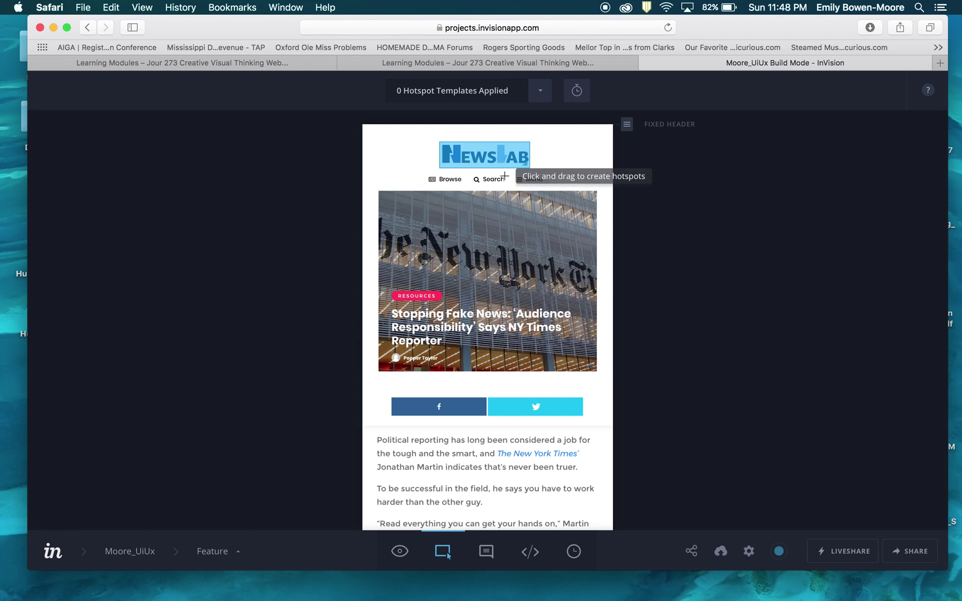
Step: Save a hotspot on the word 'story' linking to Side Bar with Tap gesture and Push Right
scroll(434, 338, "down", 15)
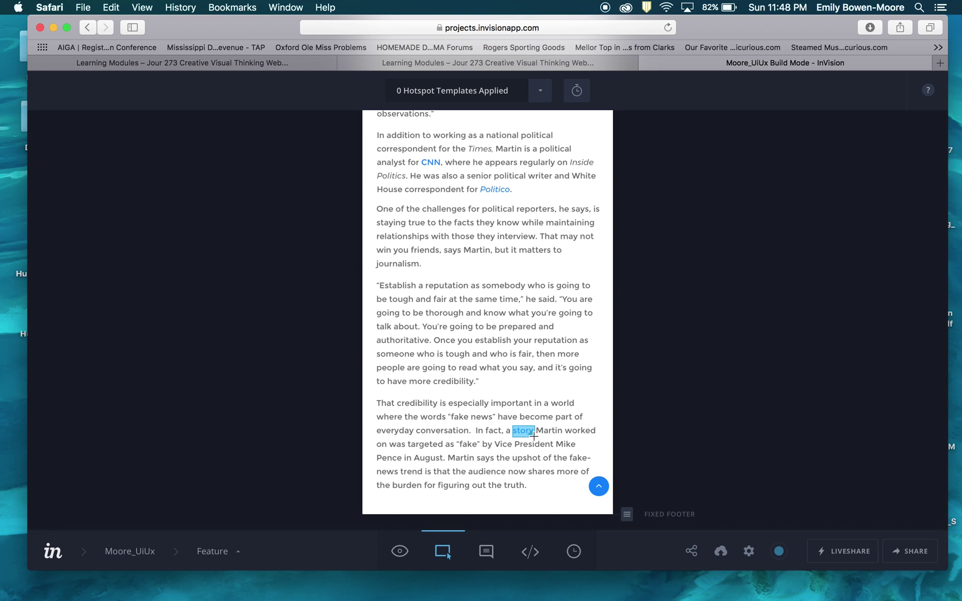
left_click_drag(534, 437, 534, 437)
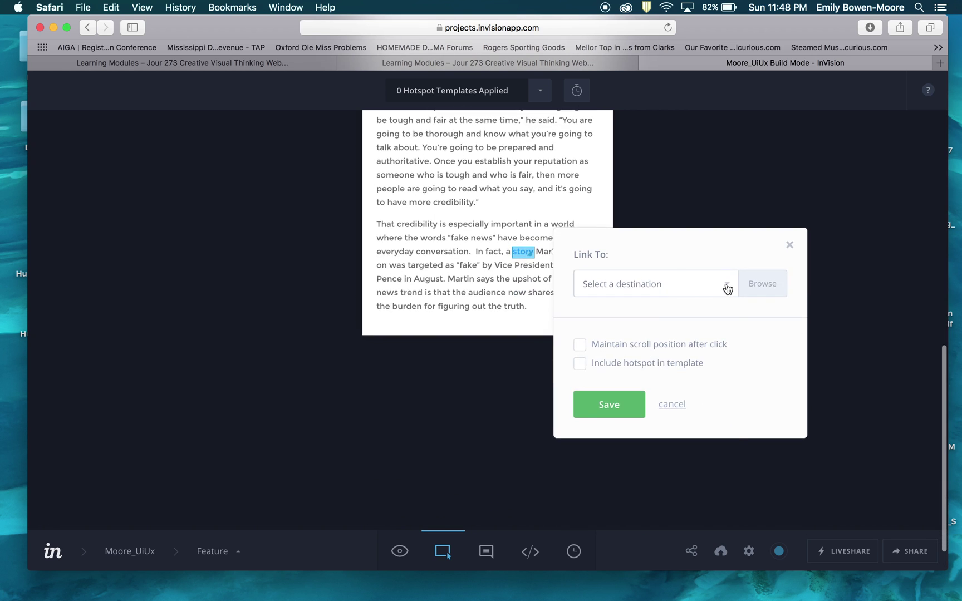
left_click(727, 289)
scroll(618, 473, "down", 2)
scroll(619, 485, "up", 1)
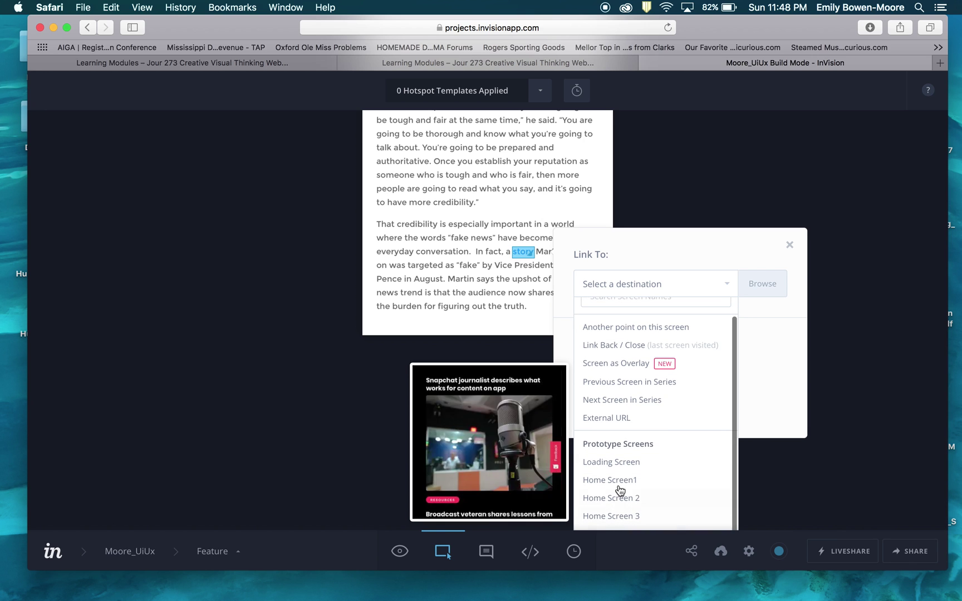
scroll(620, 491, "down", 2)
left_click(614, 509)
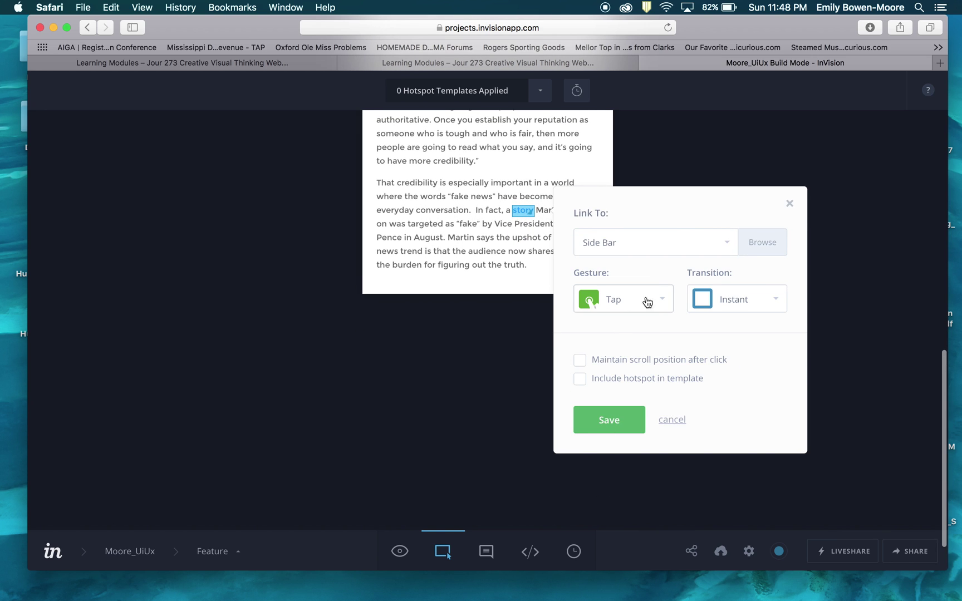
left_click(776, 303)
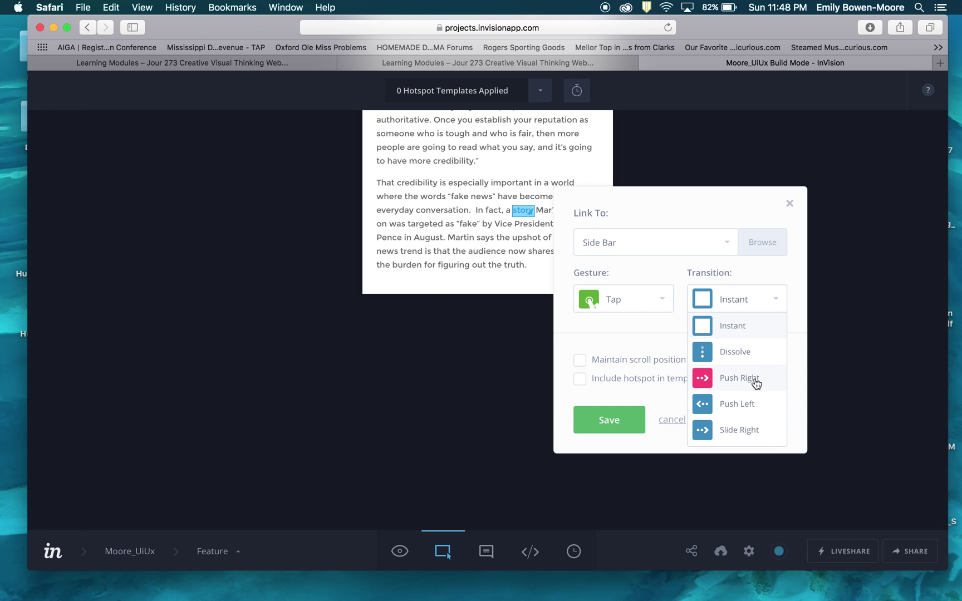
left_click(756, 383)
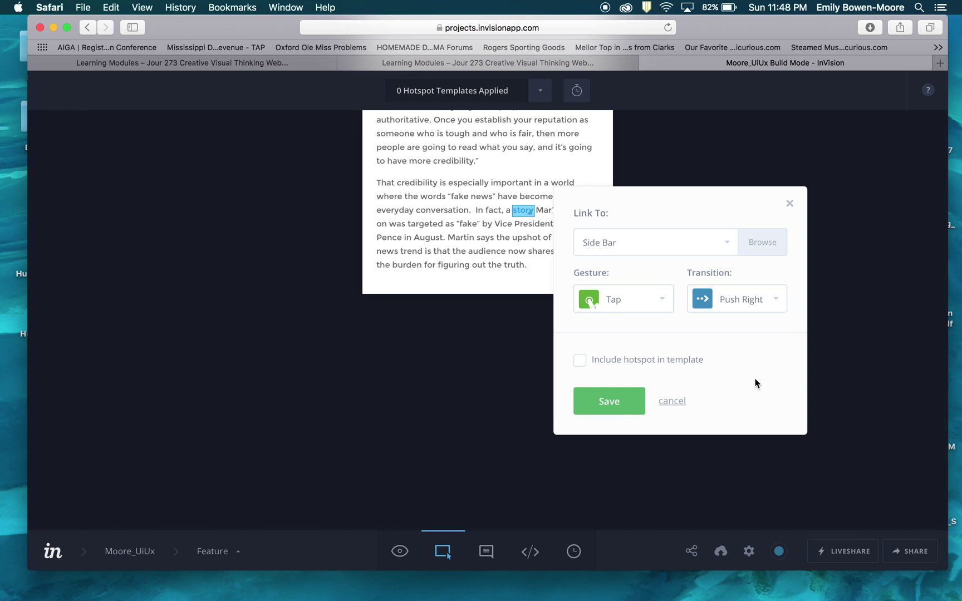
left_click(774, 303)
left_click(774, 302)
left_click(609, 401)
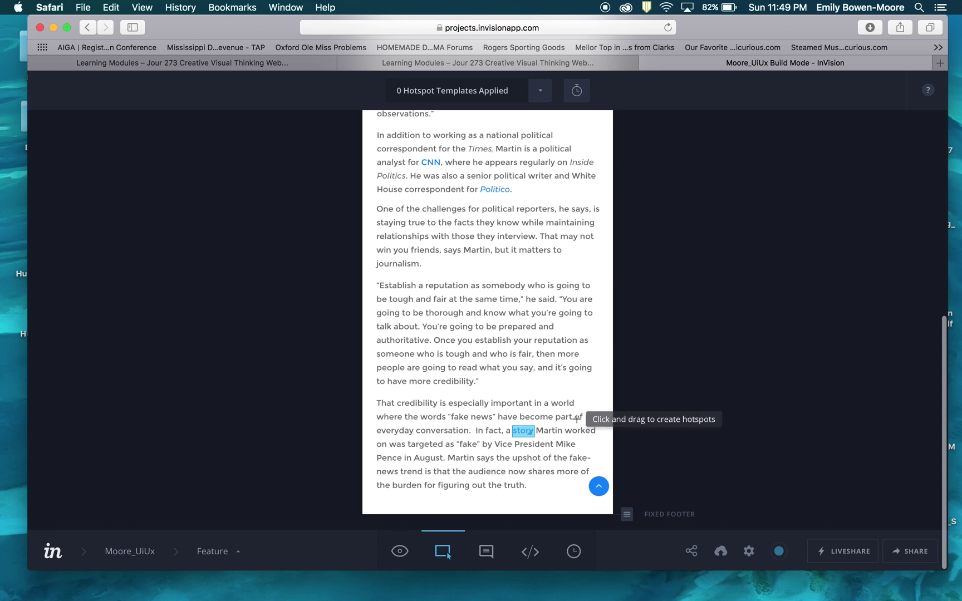
Step: In preview, tap the NewsLab logo, then the NYT card to reach the Feature screen
left_click(401, 553)
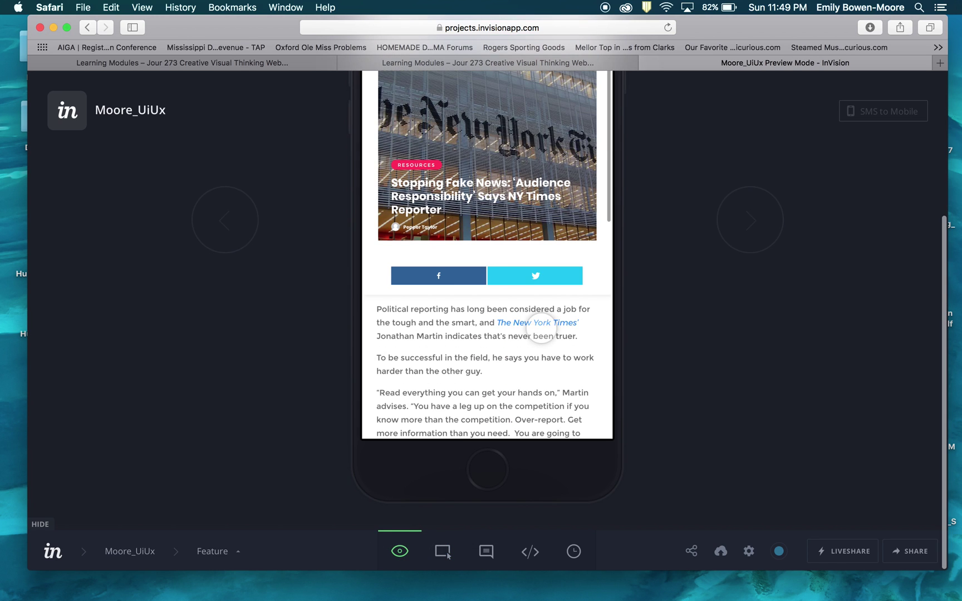
scroll(541, 327, "down", 5)
scroll(539, 331, "up", 10)
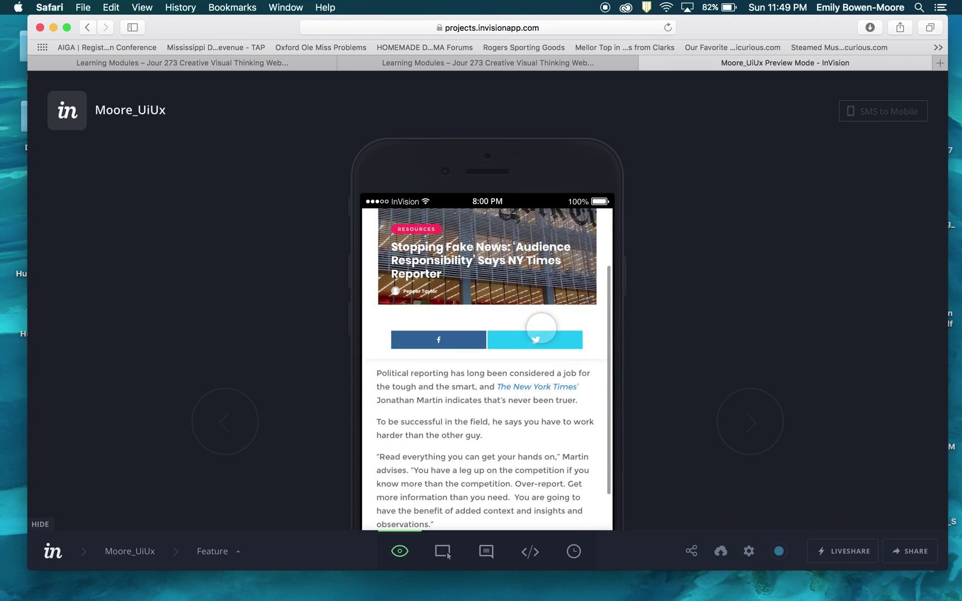
left_click(499, 236)
scroll(495, 231, "down", 10)
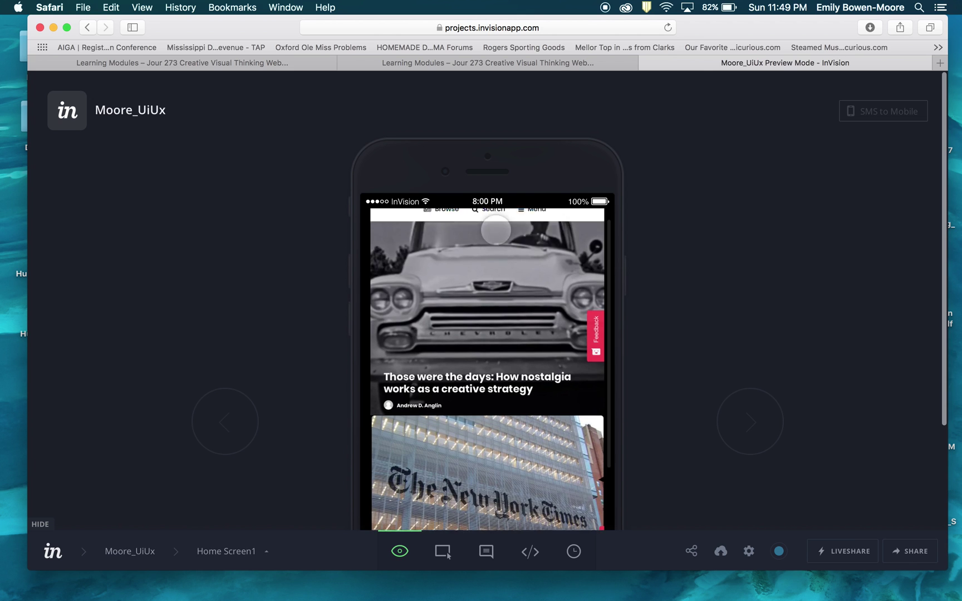
scroll(495, 229, "up", 10)
scroll(479, 245, "down", 11)
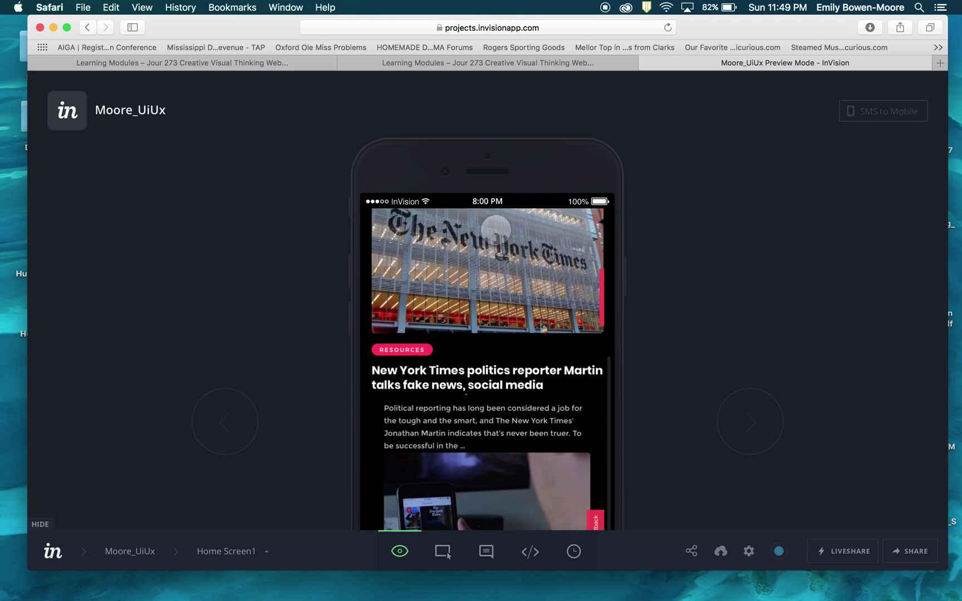
left_click(474, 252)
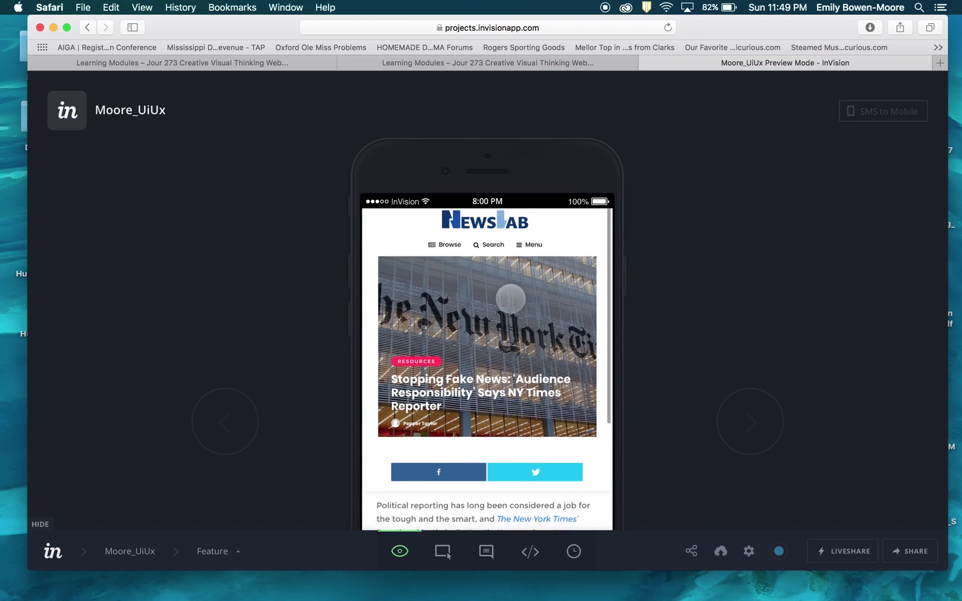
Step: Tap 'story' to open Side Bar's Daily Caller article, then return to the Moore_UiUx overview
scroll(512, 278, "down", 10)
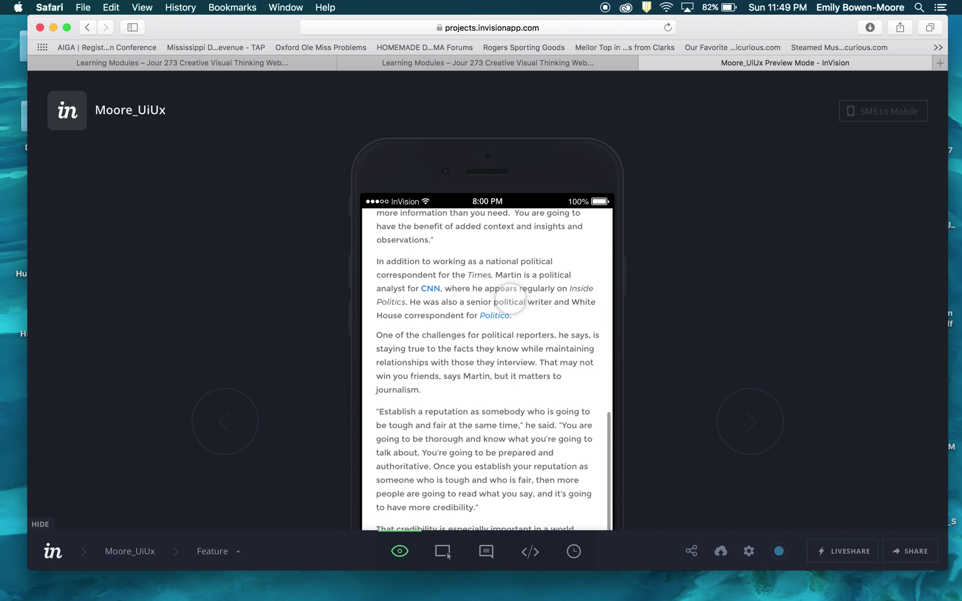
scroll(557, 390, "down", 8)
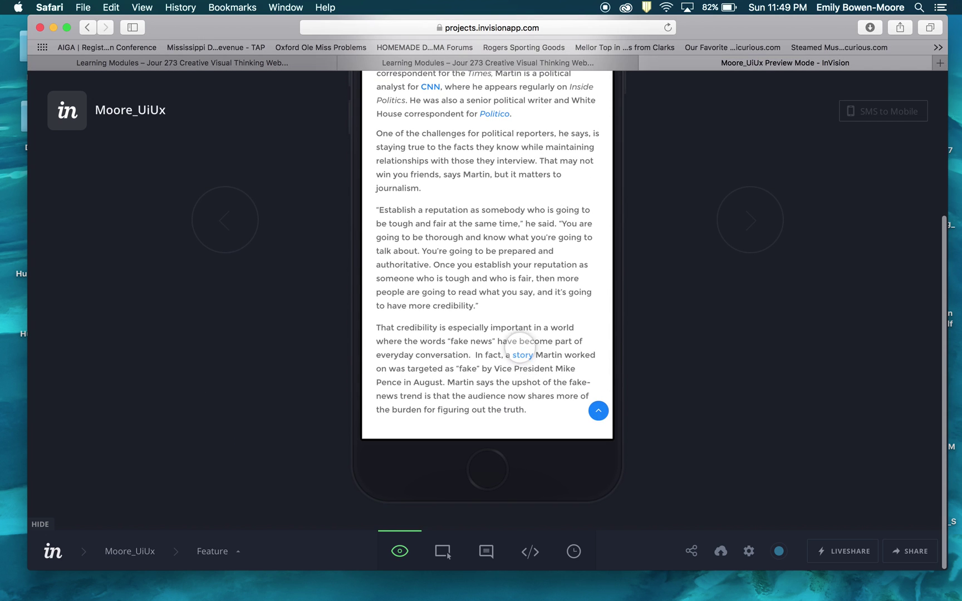
left_click(521, 353)
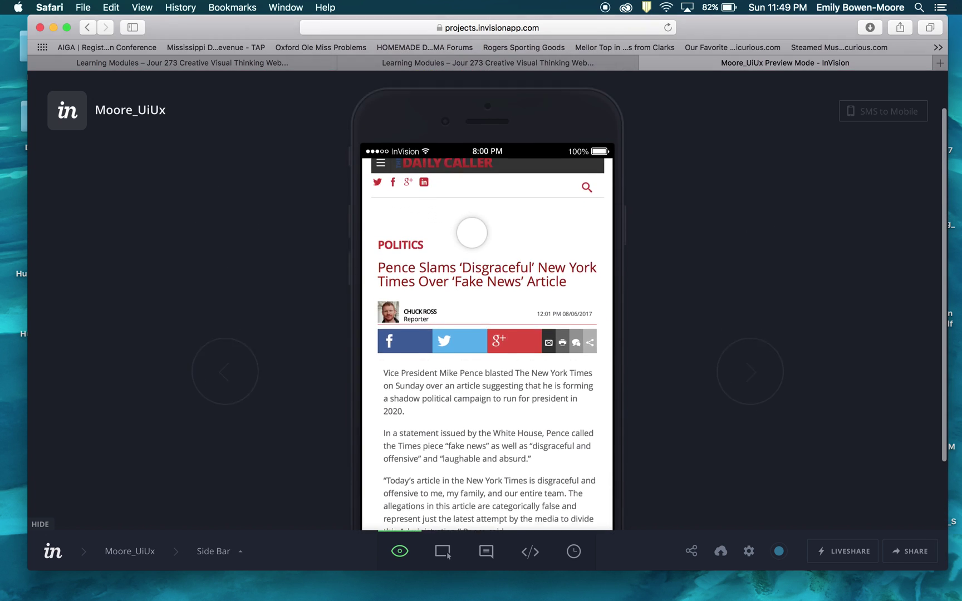
scroll(472, 233, "down", 10)
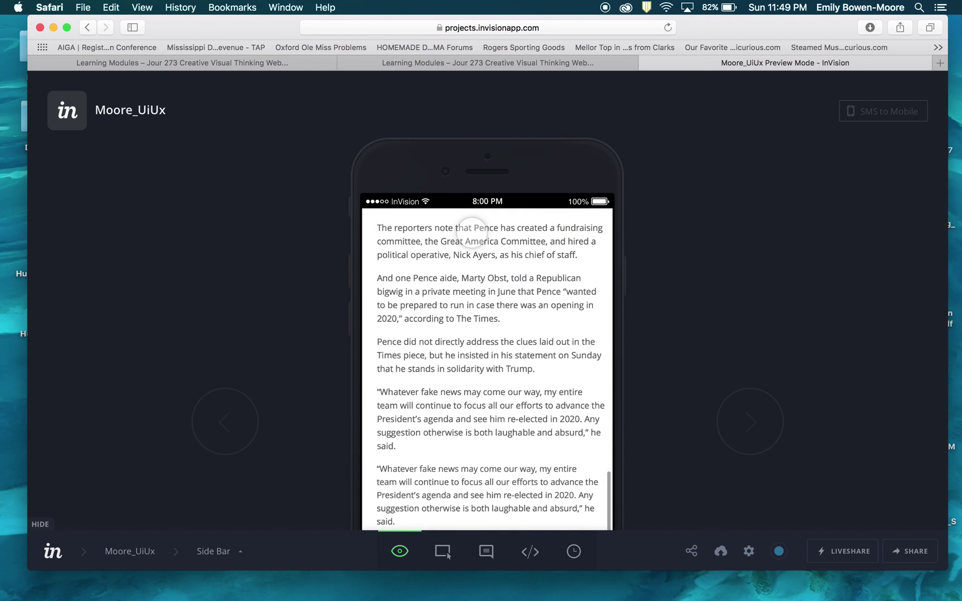
scroll(472, 233, "up", 10)
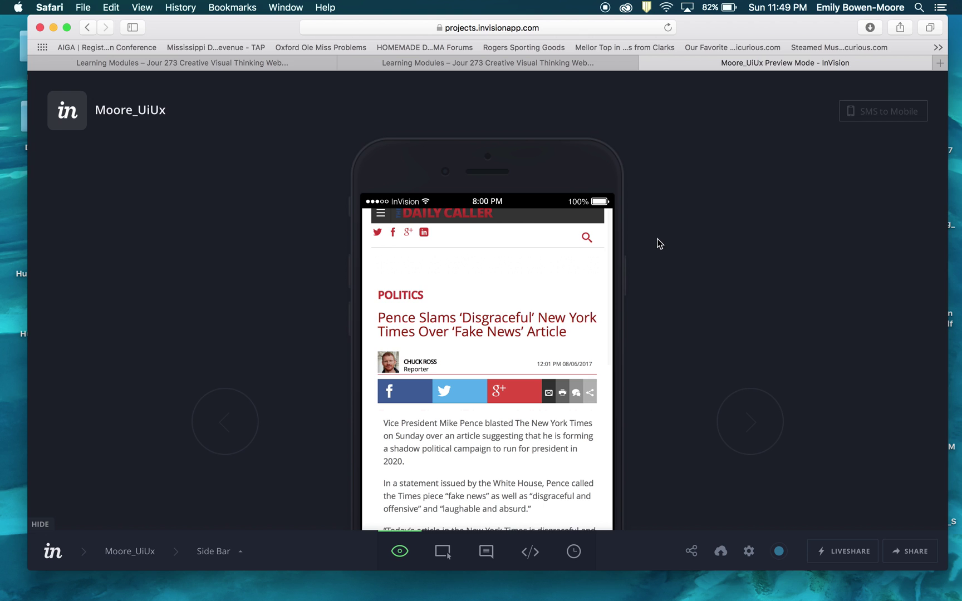
scroll(662, 243, "down", 2)
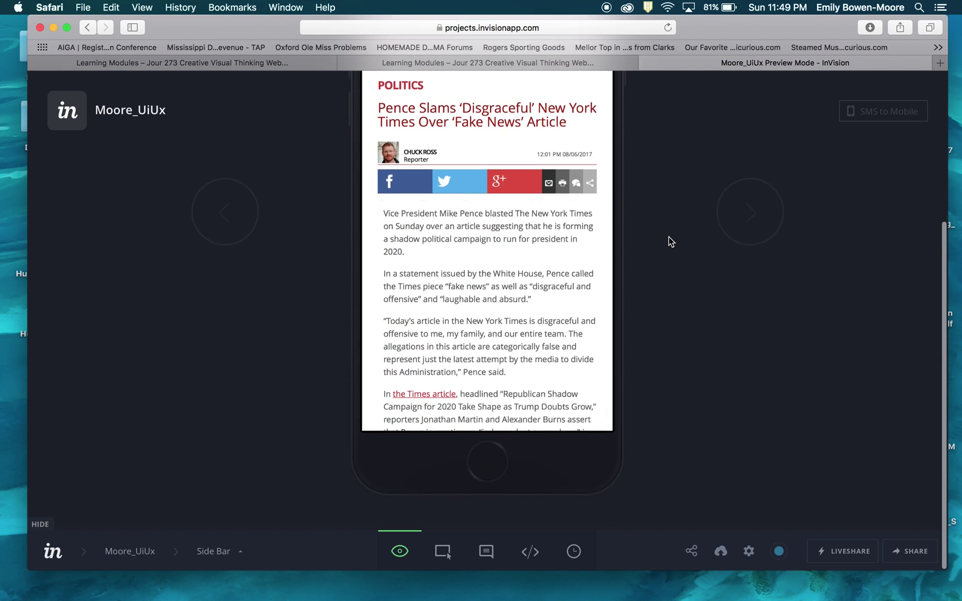
scroll(670, 241, "up", 1)
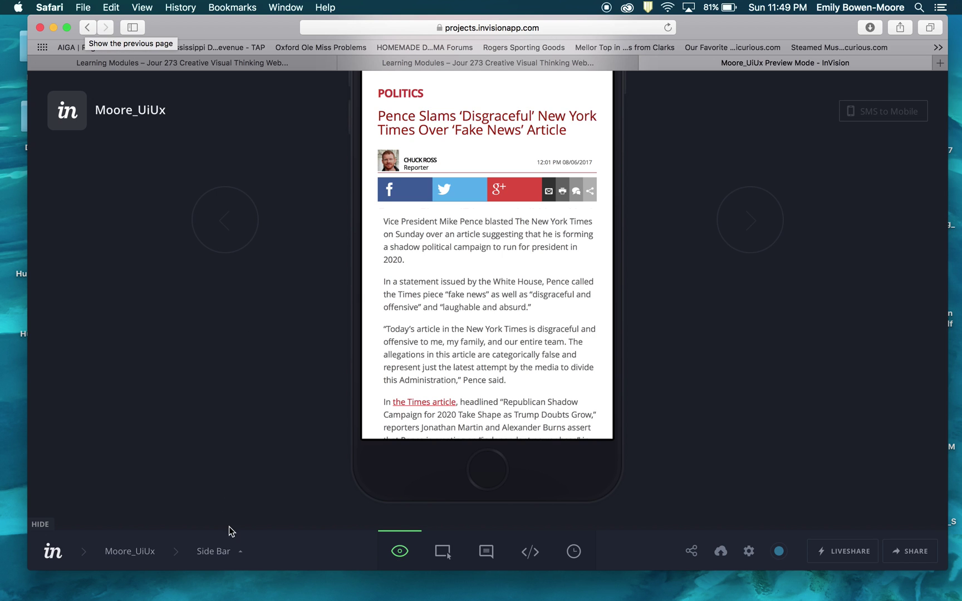
left_click(149, 548)
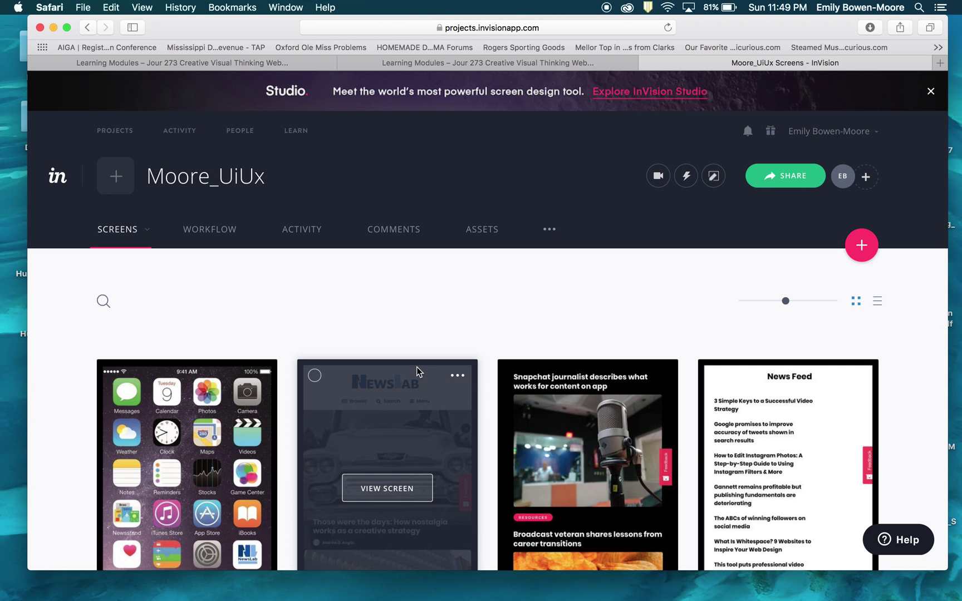
Step: Preview the prototype from the first screen card, then go back to the screens overview
left_click(193, 486)
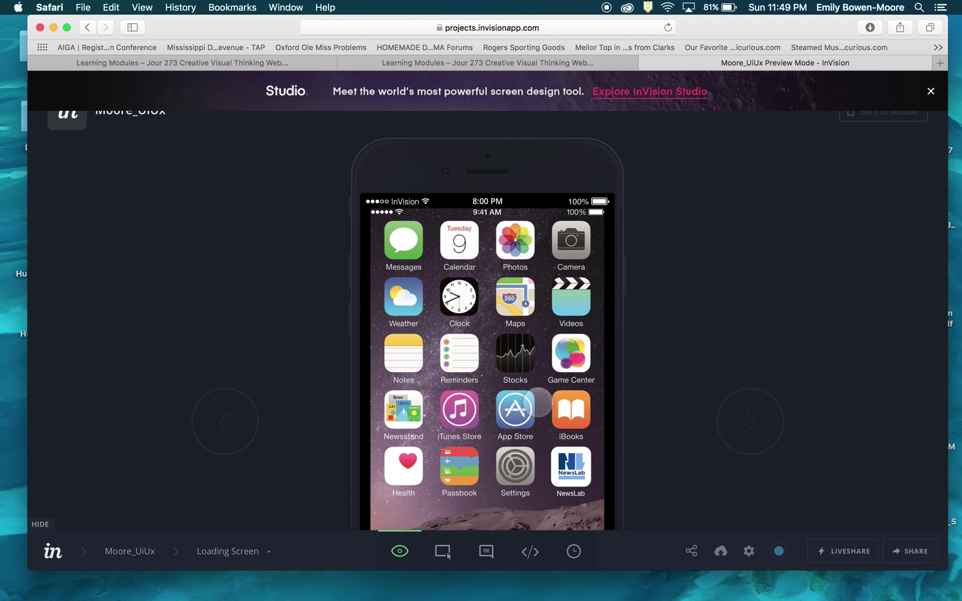
scroll(722, 291, "down", 5)
scroll(722, 291, "up", 3)
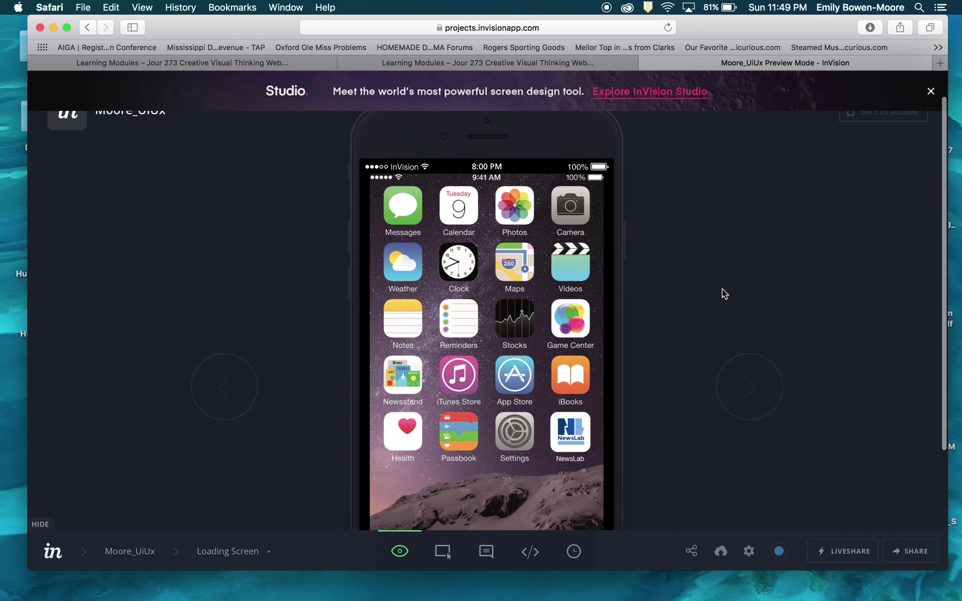
scroll(722, 289, "down", 5)
left_click(88, 27)
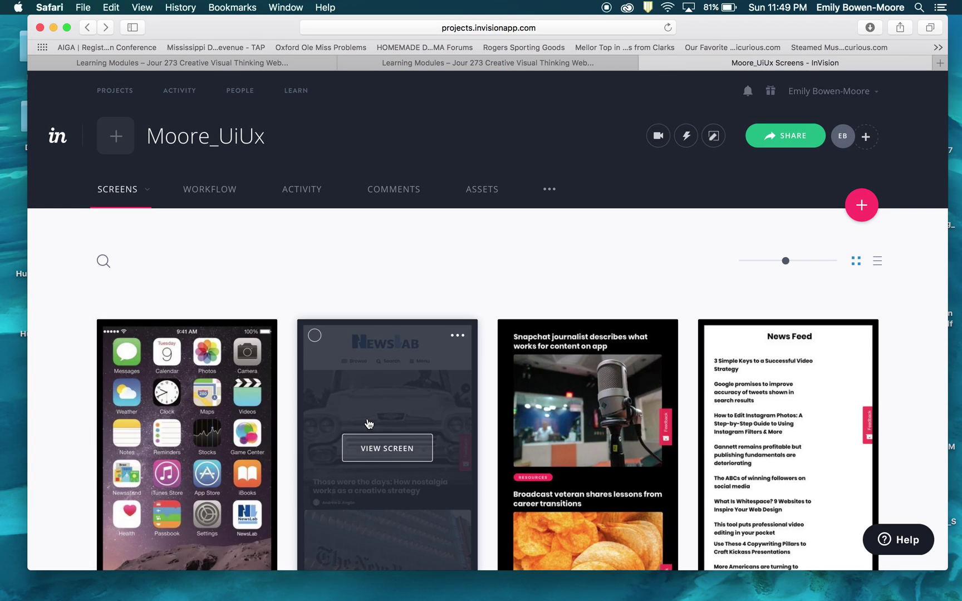
Step: Preview from the Home Screen1 card, then go back to the overview again
scroll(383, 449, "down", 4)
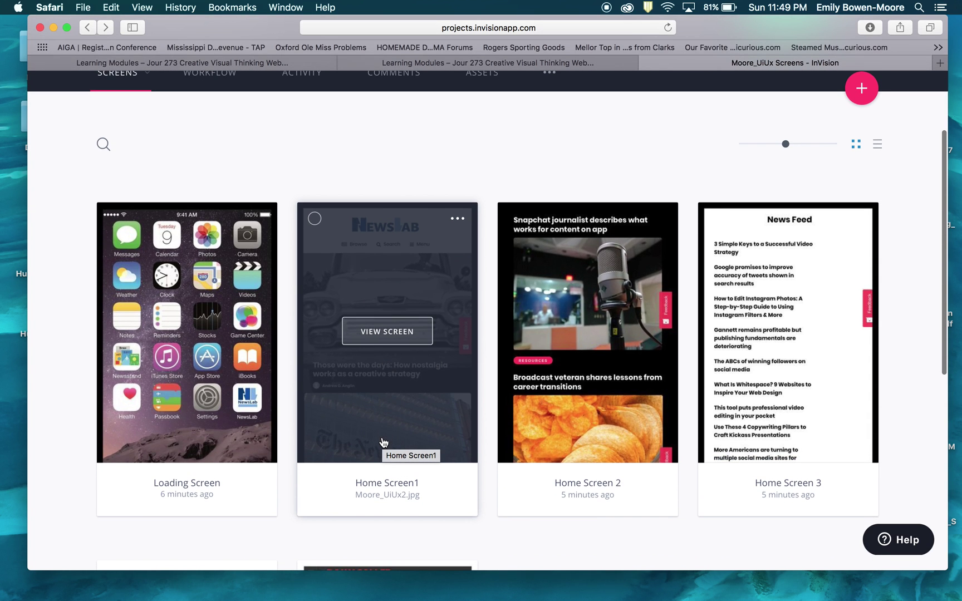
left_click(379, 338)
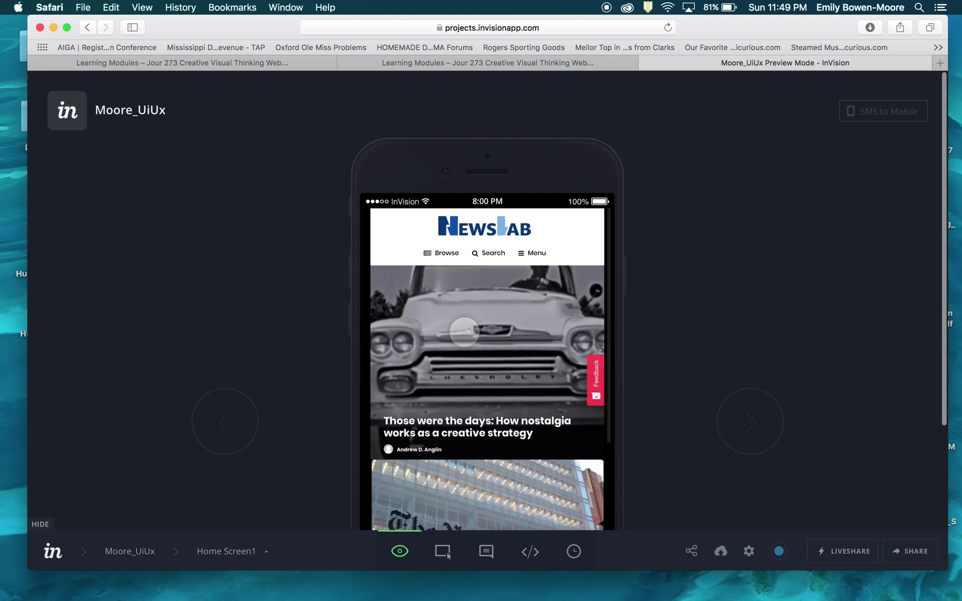
scroll(467, 330, "down", 10)
scroll(465, 330, "up", 10)
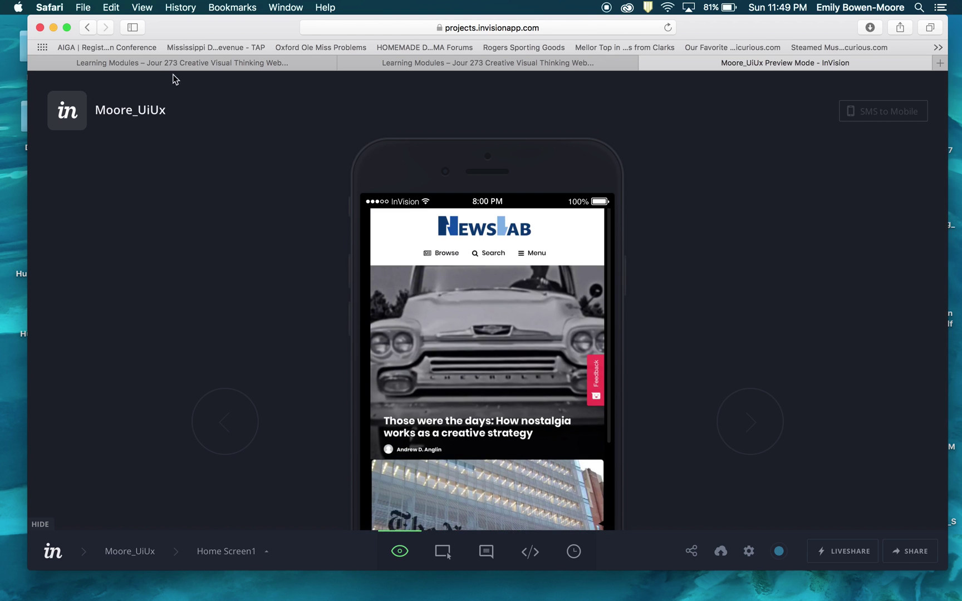
left_click(88, 27)
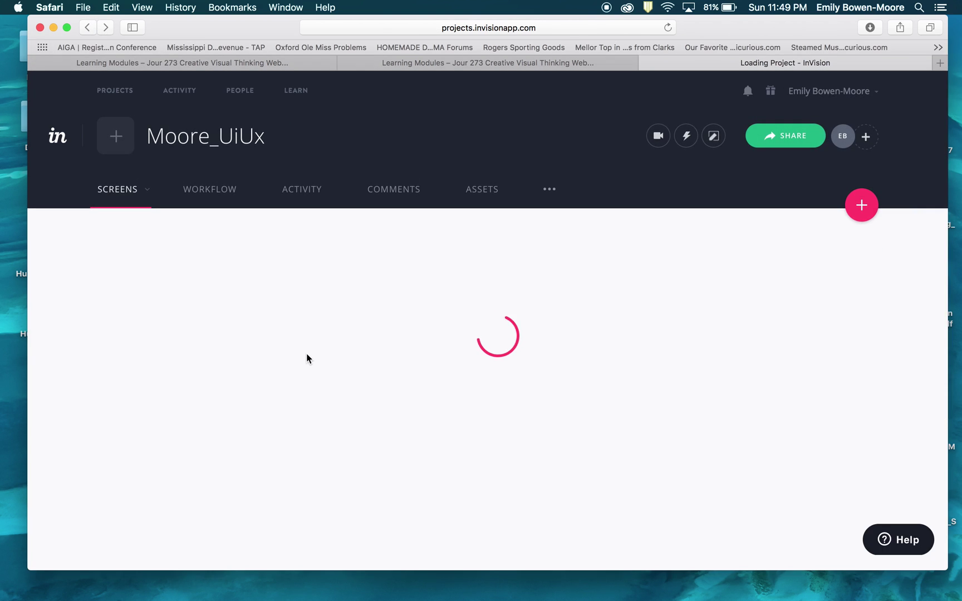
Step: Reopen the prototype preview on the iPhone home-screen Loading Screen
mouse_move(307, 356)
scroll(361, 371, "down", 5)
scroll(361, 371, "up", 2)
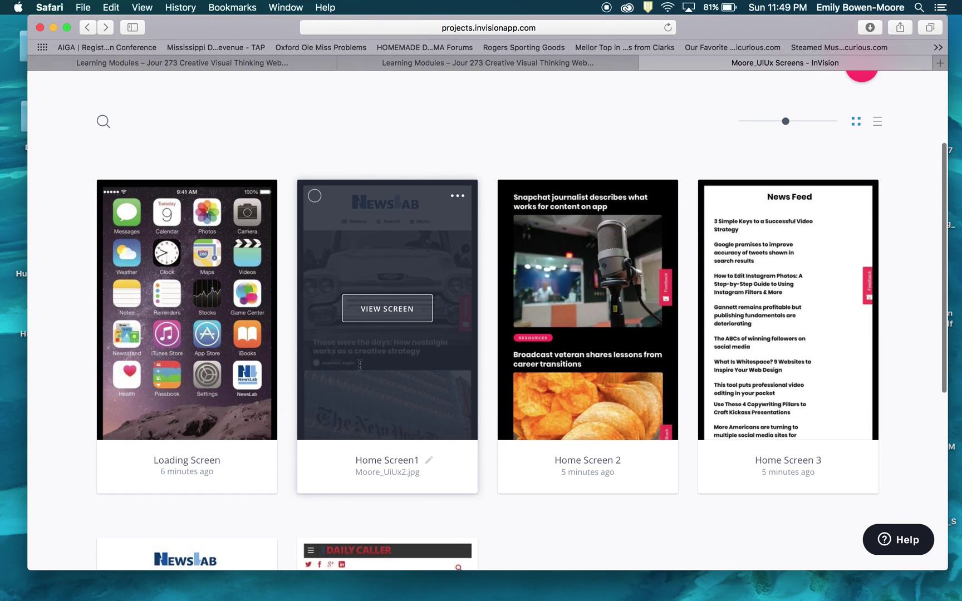
scroll(360, 371, "down", 1)
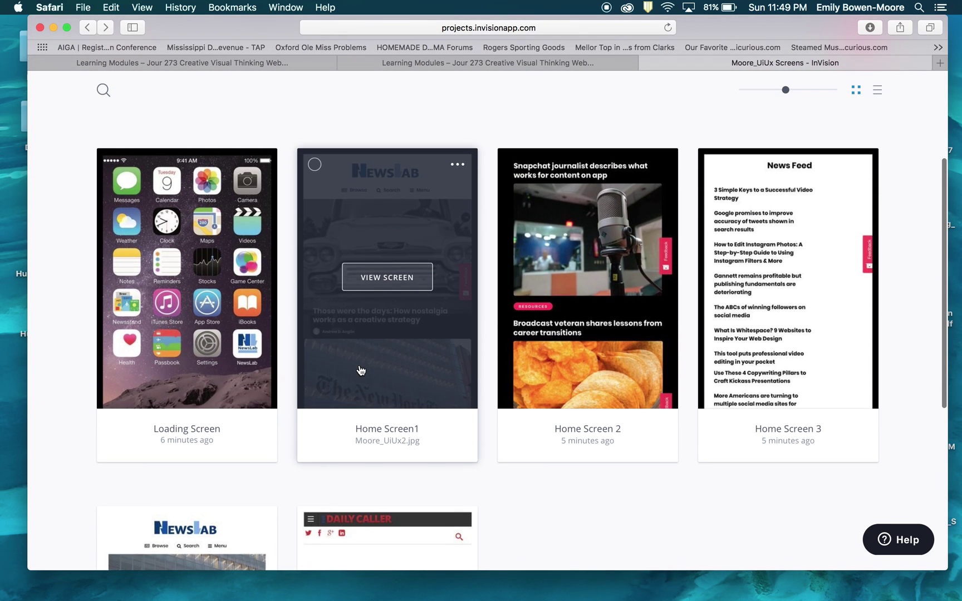
left_click(373, 277)
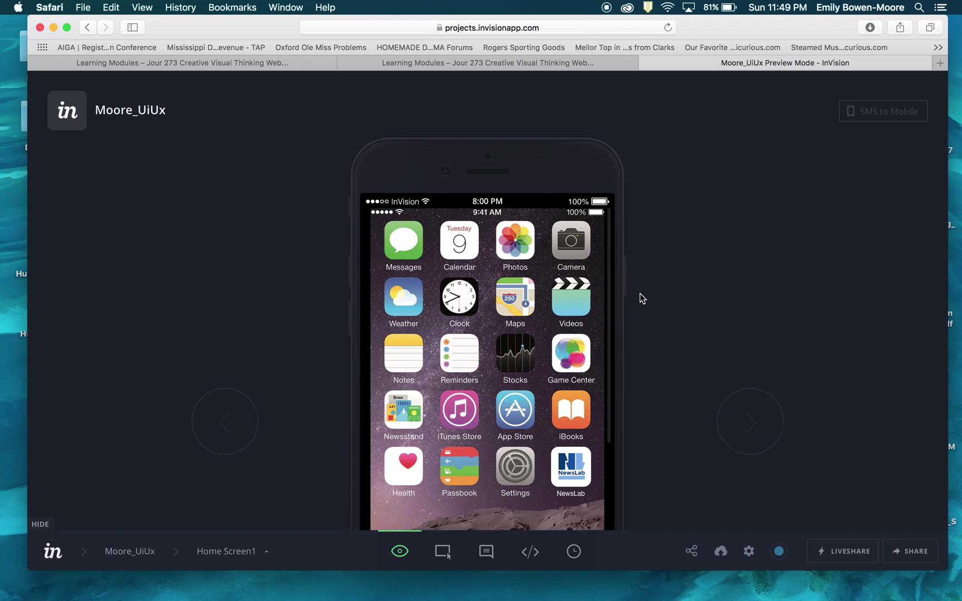
Step: Advance to the NewsLab home screen and tap the NYT story to open Feature
key("Right")
scroll(569, 243, "up", 3)
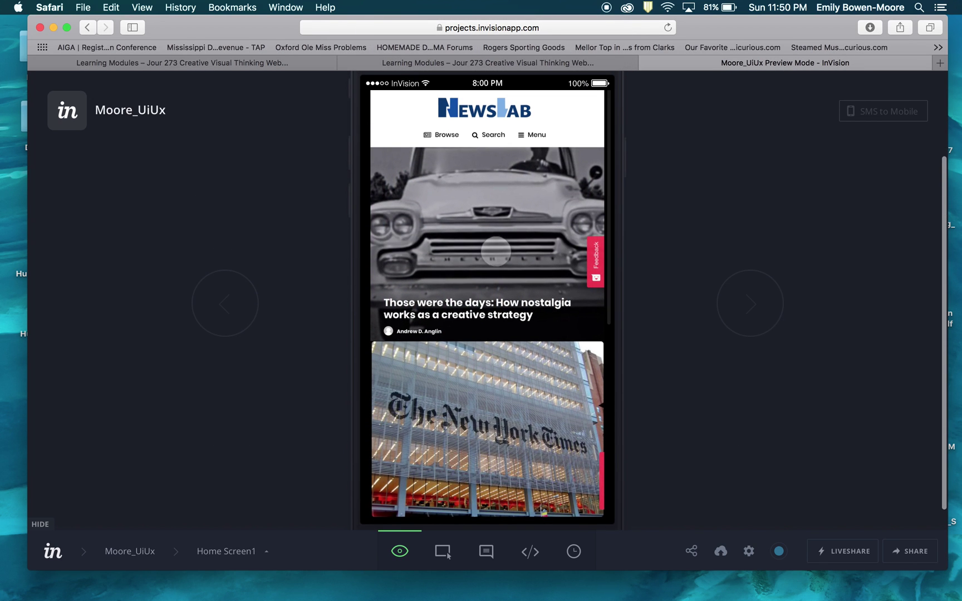
scroll(496, 346, "down", 7)
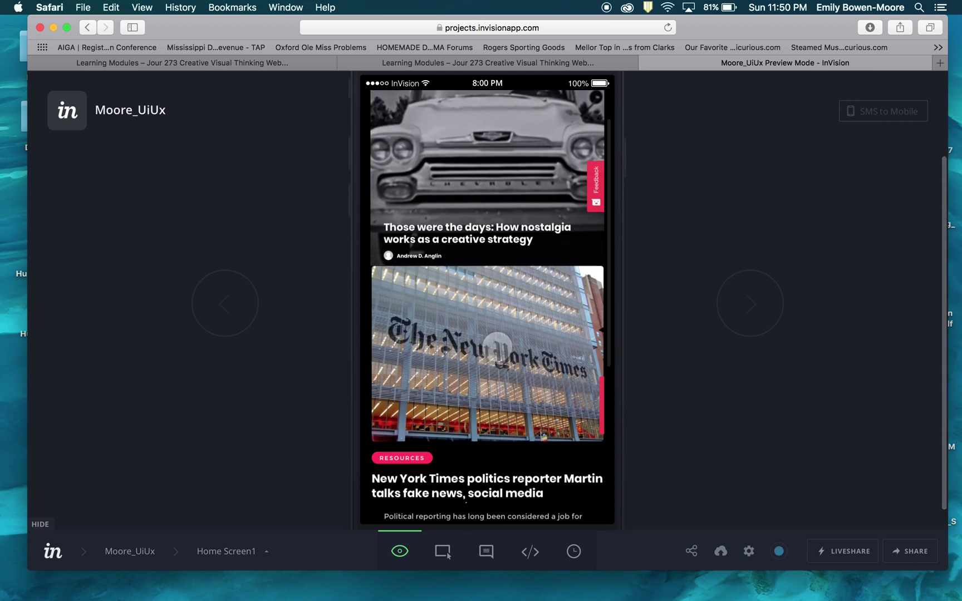
scroll(497, 347, "up", 10)
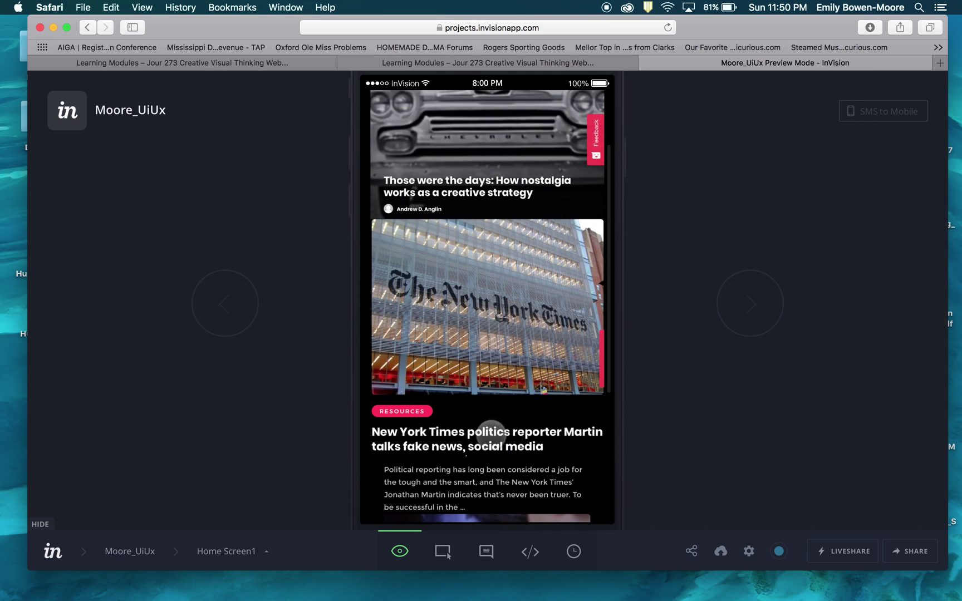
left_click(491, 437)
scroll(476, 312, "down", 8)
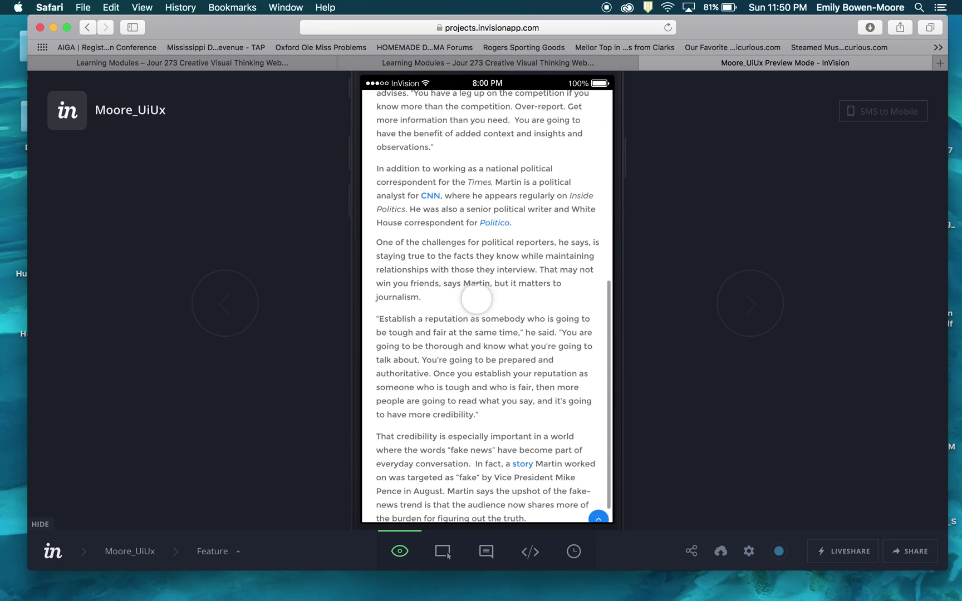
scroll(476, 301, "up", 8)
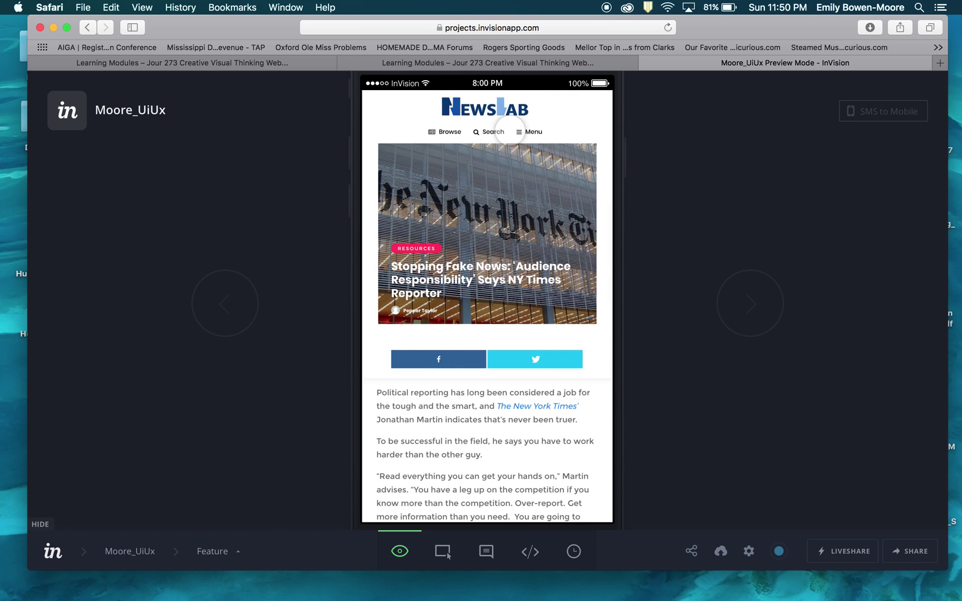
Step: Test the logo link to the home screen, return to the article, then exit to Moore_UiUx screens
left_click(504, 110)
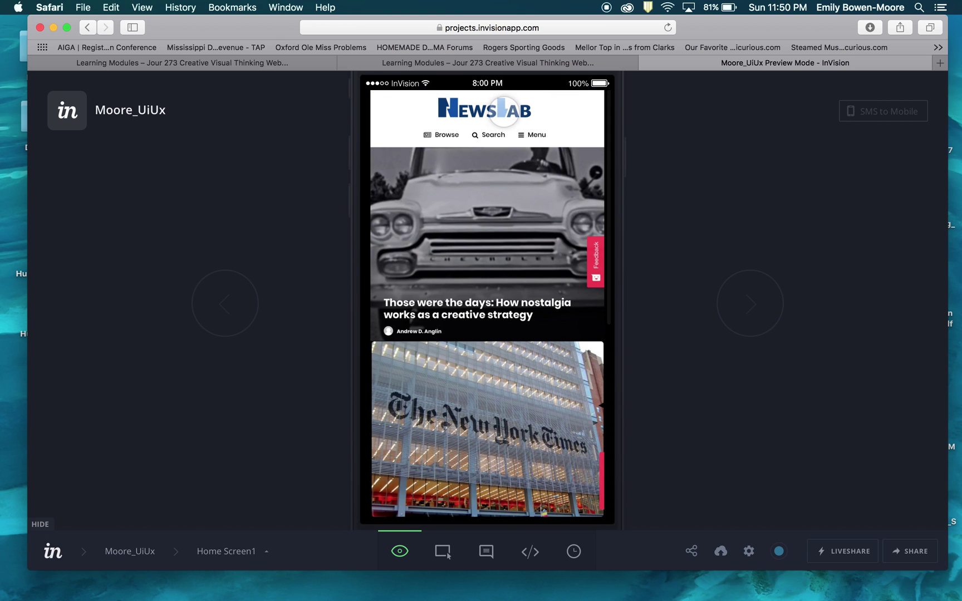
left_click(88, 31)
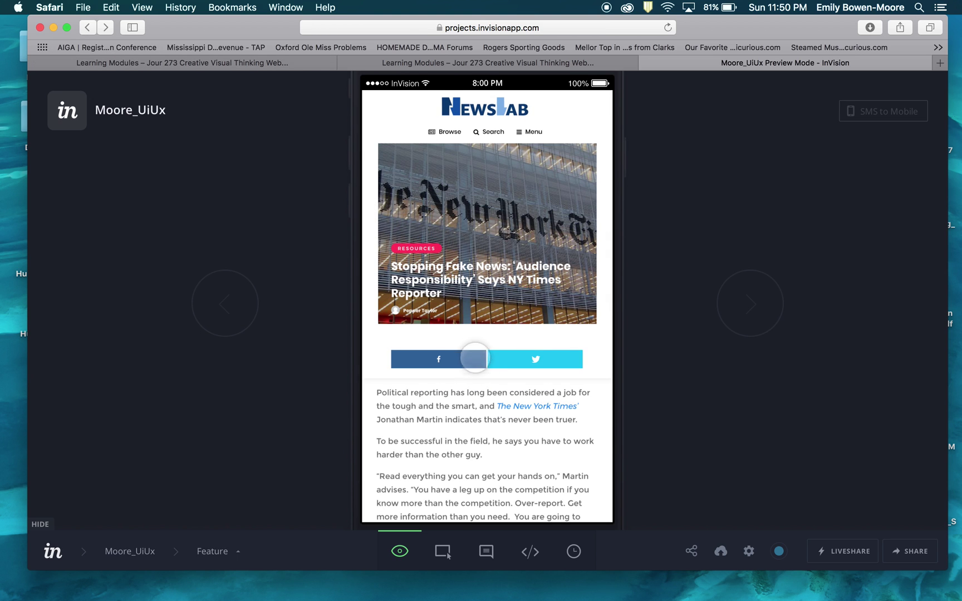
scroll(472, 312, "down", 10)
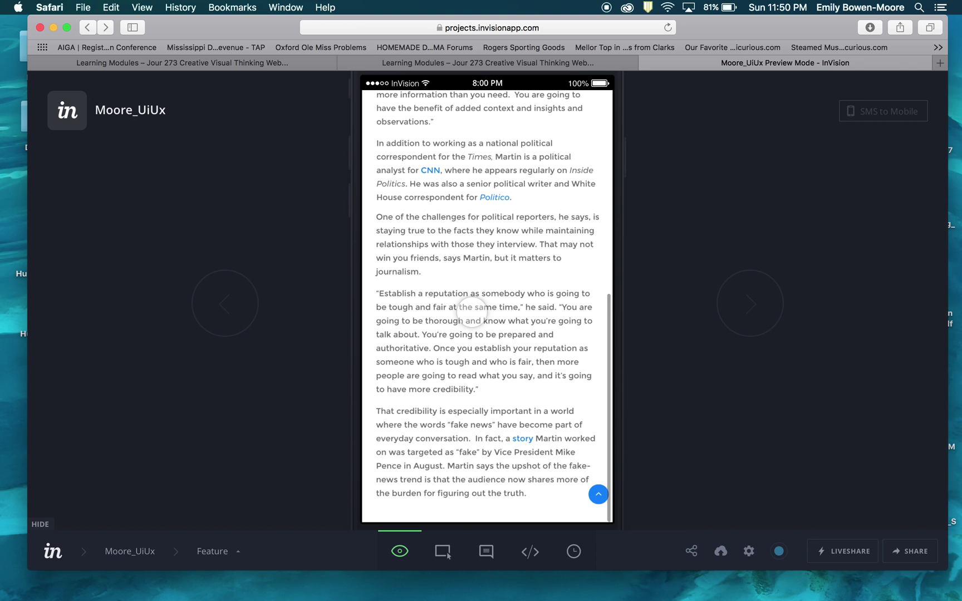
scroll(471, 312, "up", 10)
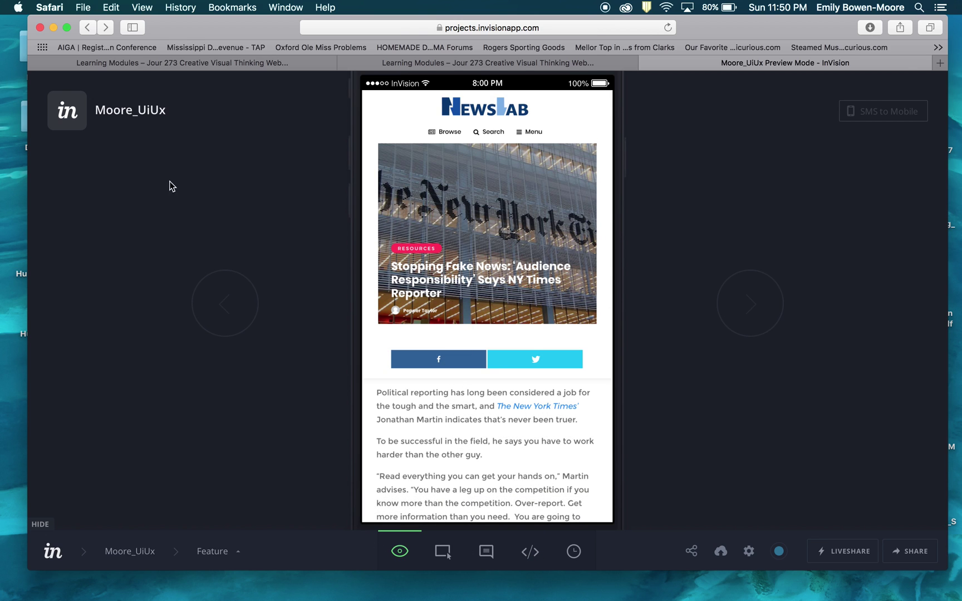
left_click(132, 552)
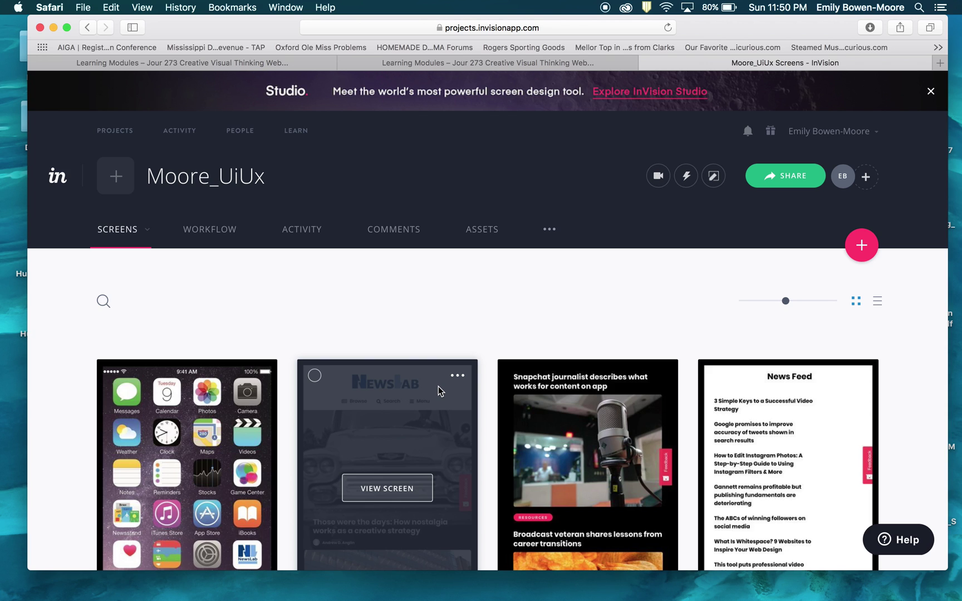
Step: Start the preview and open the NewsLab app from the phone home screen
left_click(411, 492)
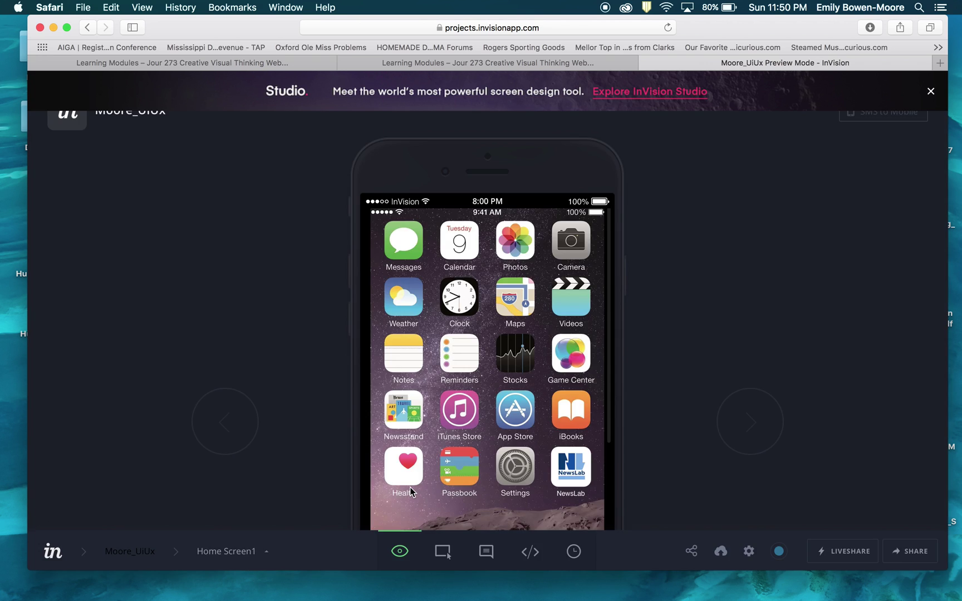
left_click(549, 334)
scroll(549, 334, "down", 3)
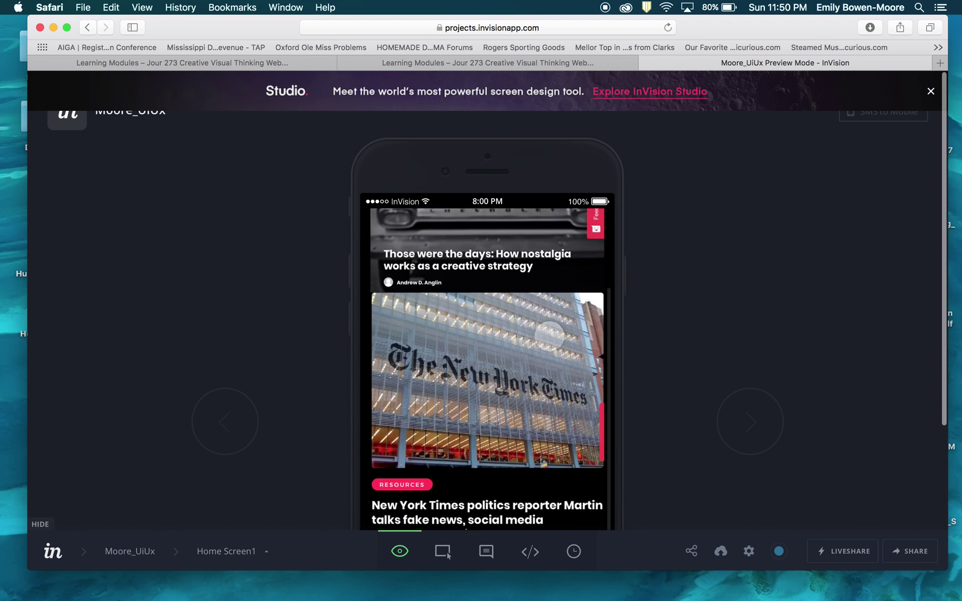
scroll(549, 337, "up", 3)
scroll(540, 332, "down", 4)
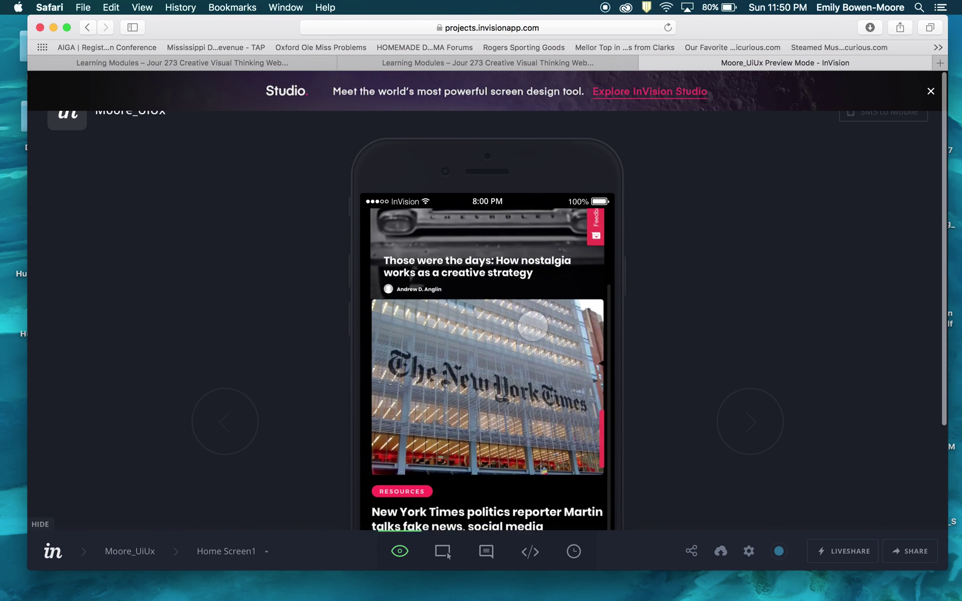
scroll(533, 326, "down", 4)
Step: Reveal Home Screen1's hotspots and follow the header image link to the Feature article
left_click(505, 369)
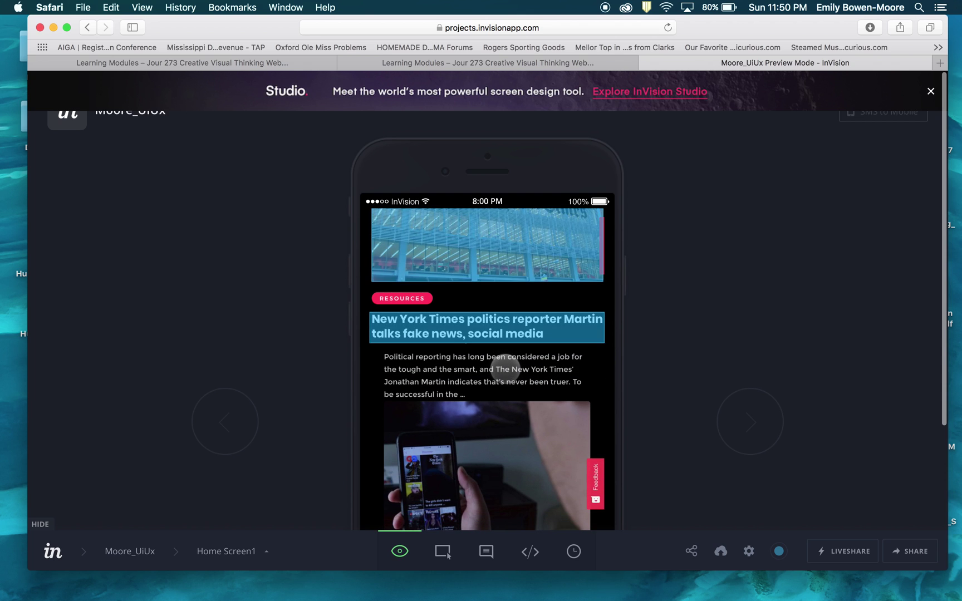
left_click(497, 388)
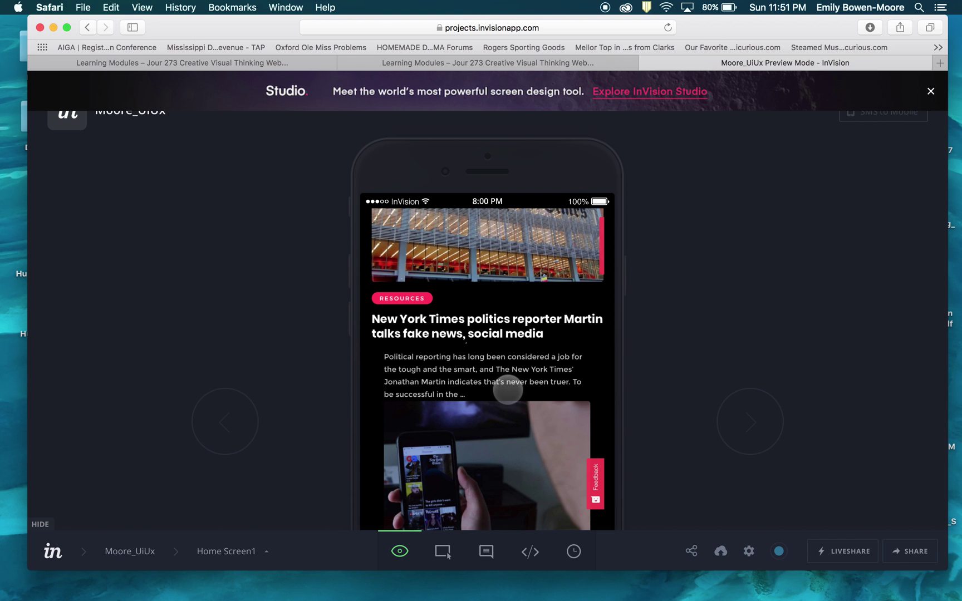
scroll(508, 388, "up", 5)
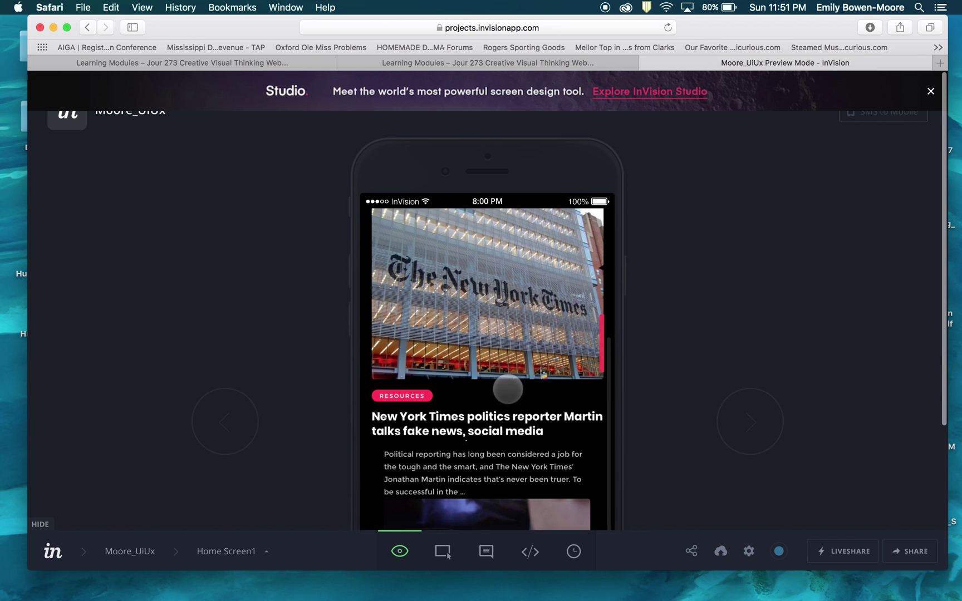
scroll(508, 389, "down", 4)
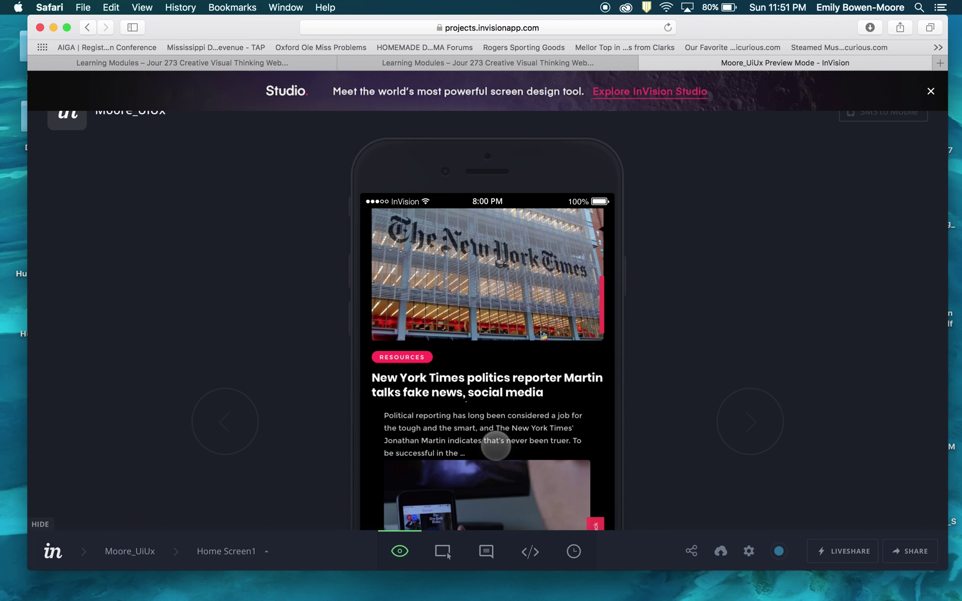
scroll(496, 445, "up", 2)
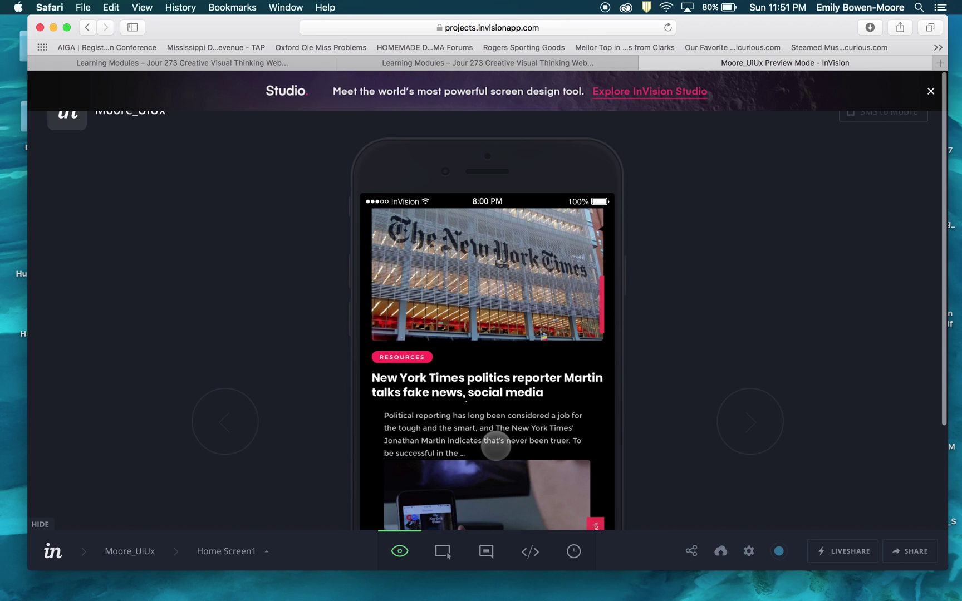
scroll(496, 445, "down", 3)
scroll(495, 446, "down", 2)
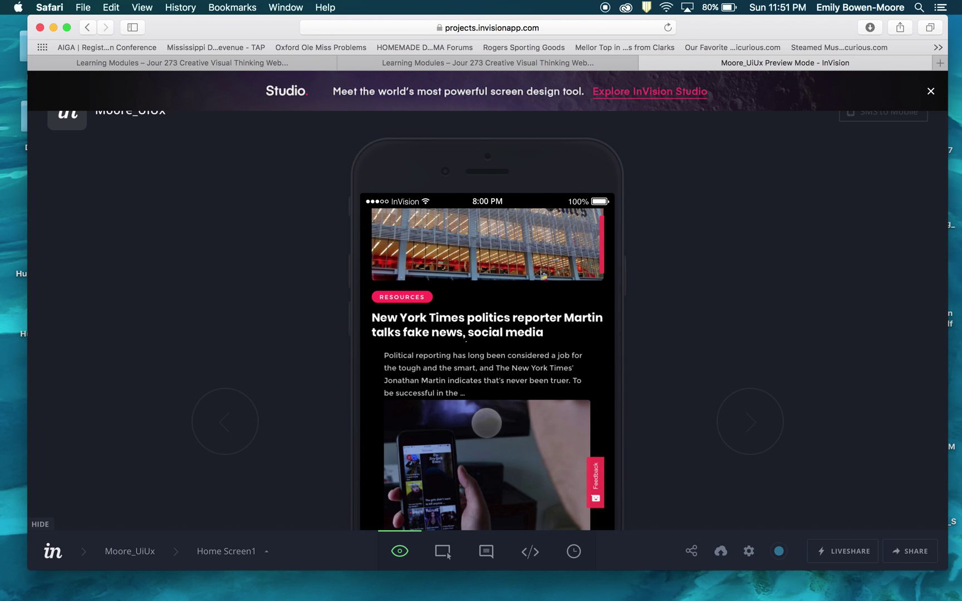
left_click(487, 424)
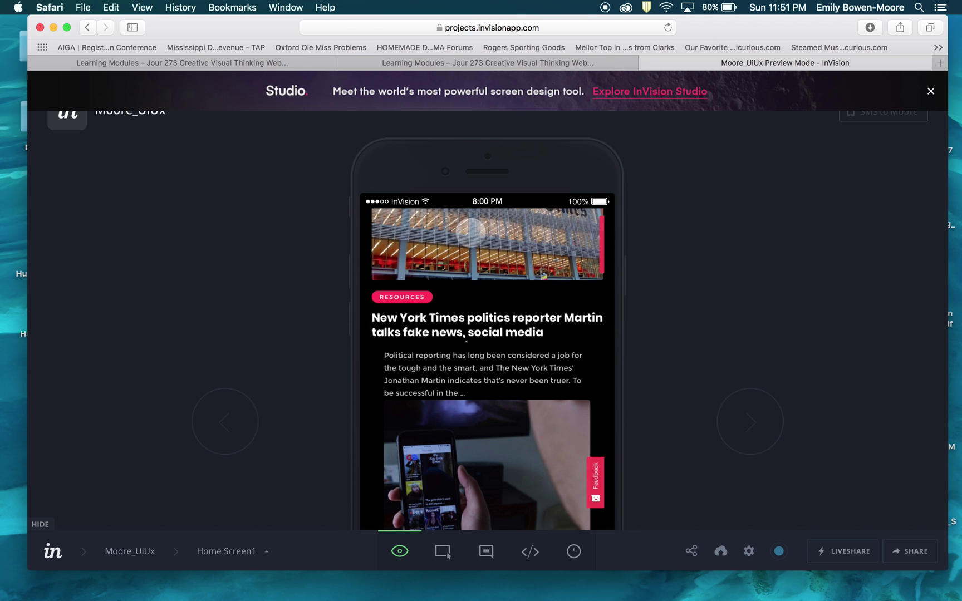
left_click(471, 233)
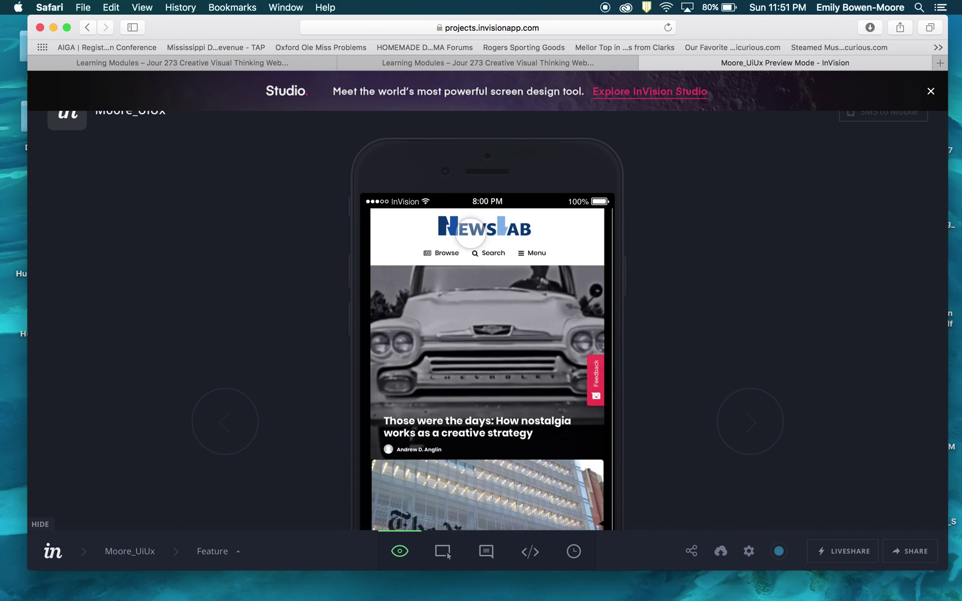
scroll(557, 366, "down", 5)
scroll(558, 367, "down", 2)
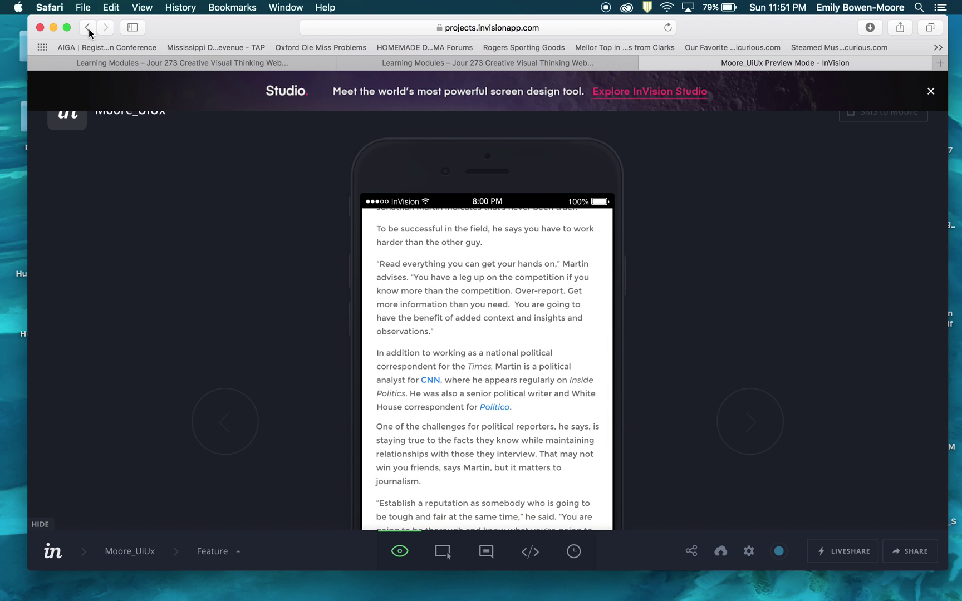
Step: Exit the preview to the Moore_UiUx screens and open the project's Share invite dialog
left_click(140, 551)
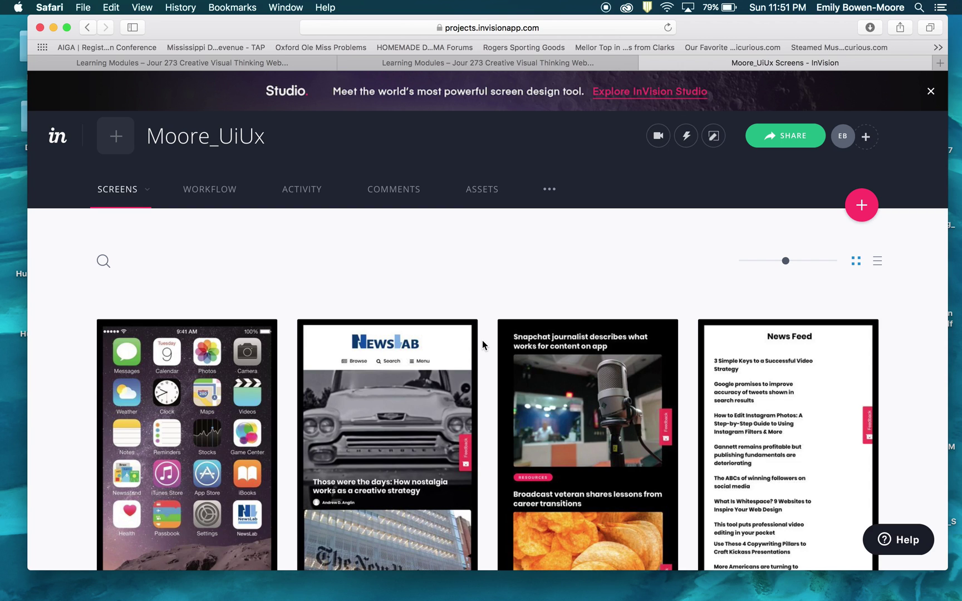
left_click(780, 139)
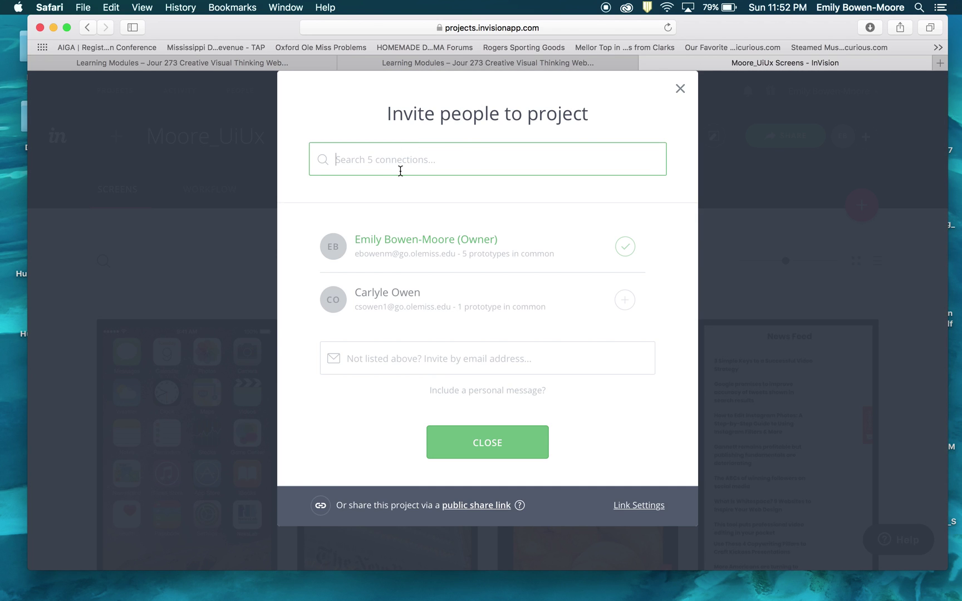
Step: Open Share Prototype from the invite dialog's public share link to reveal the private prototype URL
left_click(466, 242)
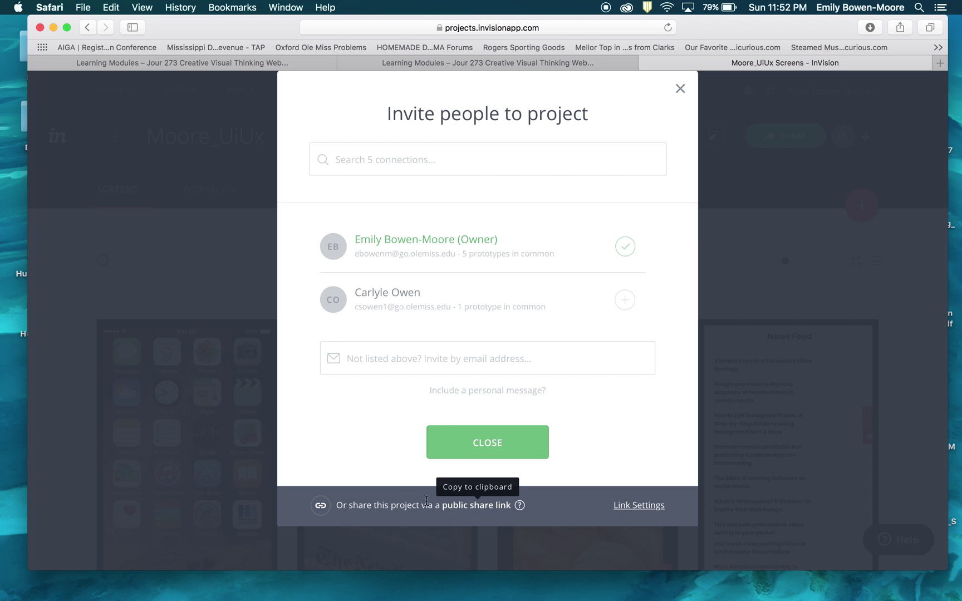
left_click(657, 505)
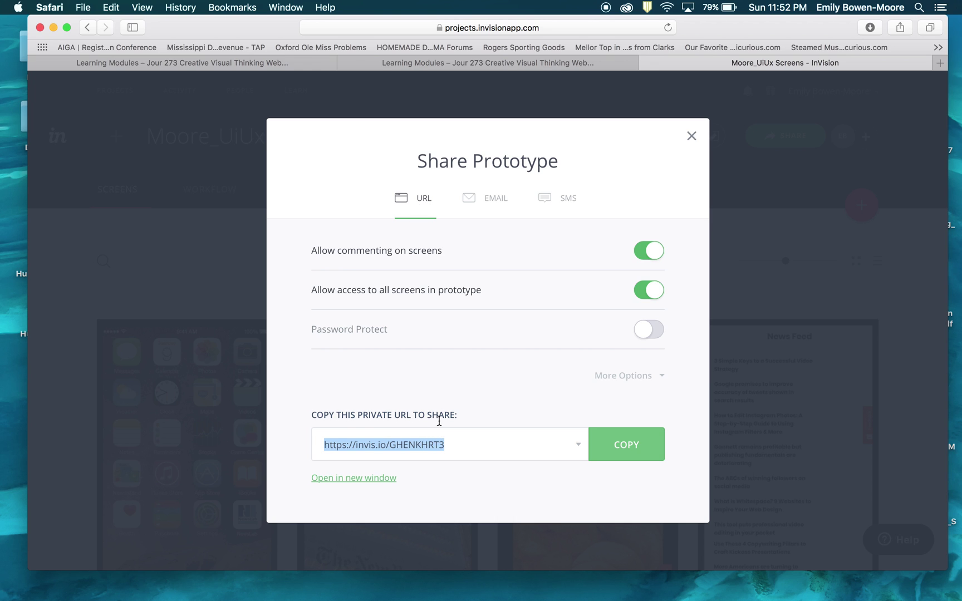
left_click(450, 446)
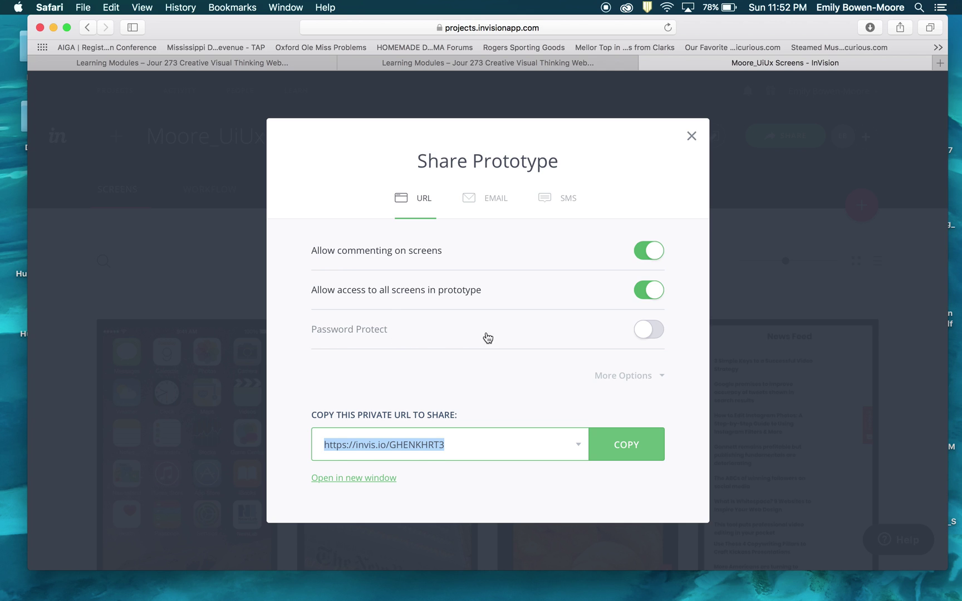
left_click(666, 380)
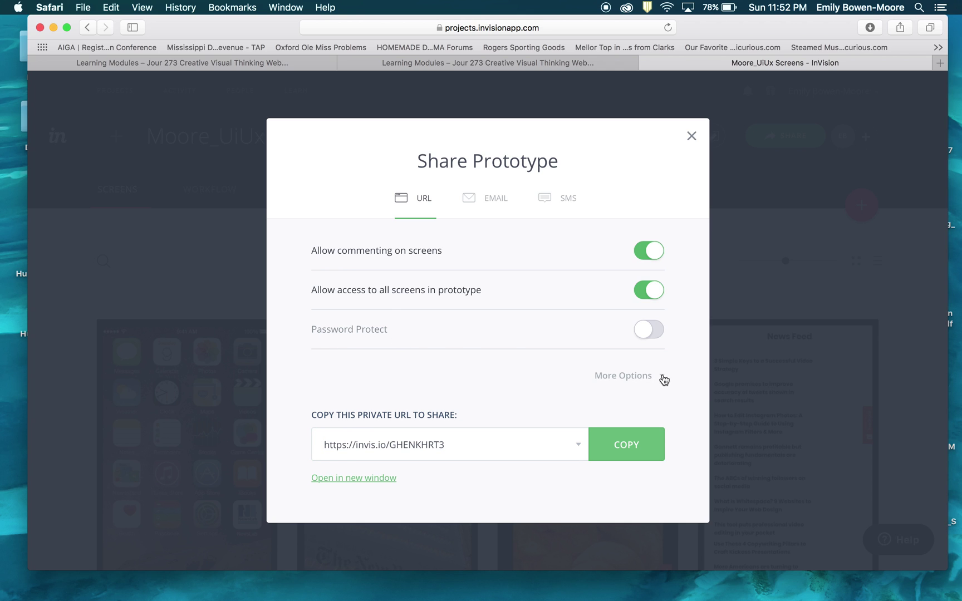
double_click(403, 444)
left_click(402, 444)
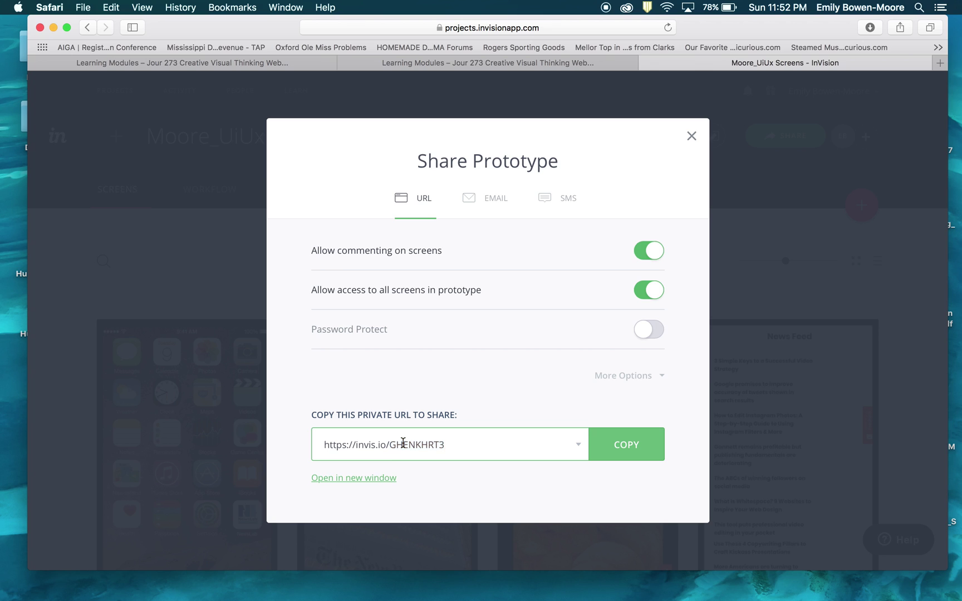
double_click(402, 444)
left_click(495, 419)
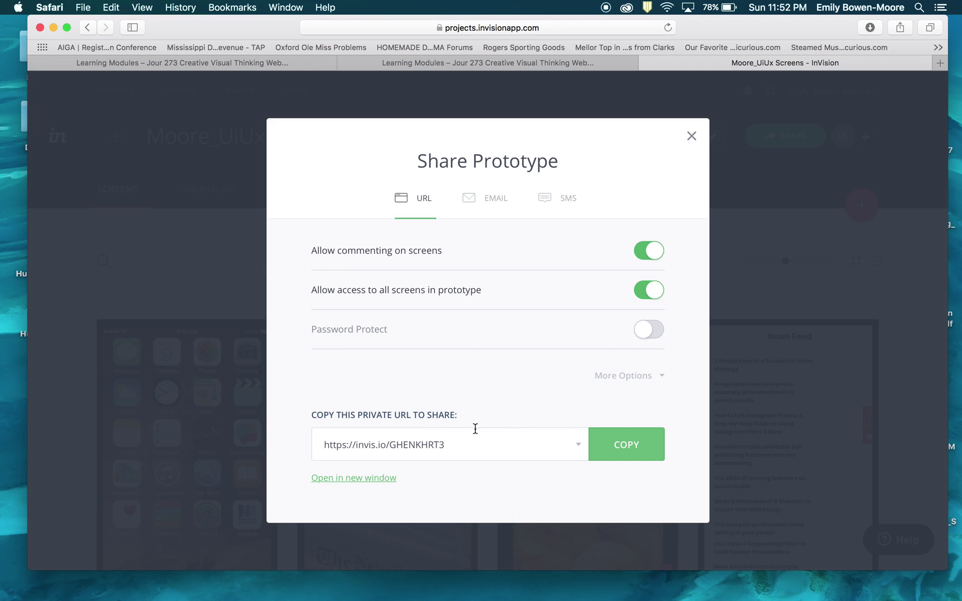
left_click(436, 446)
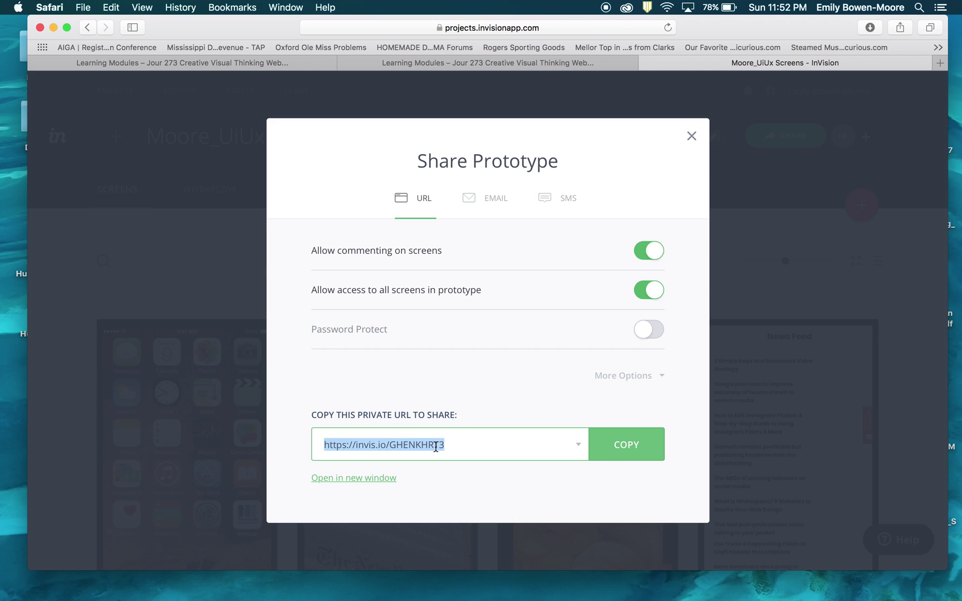